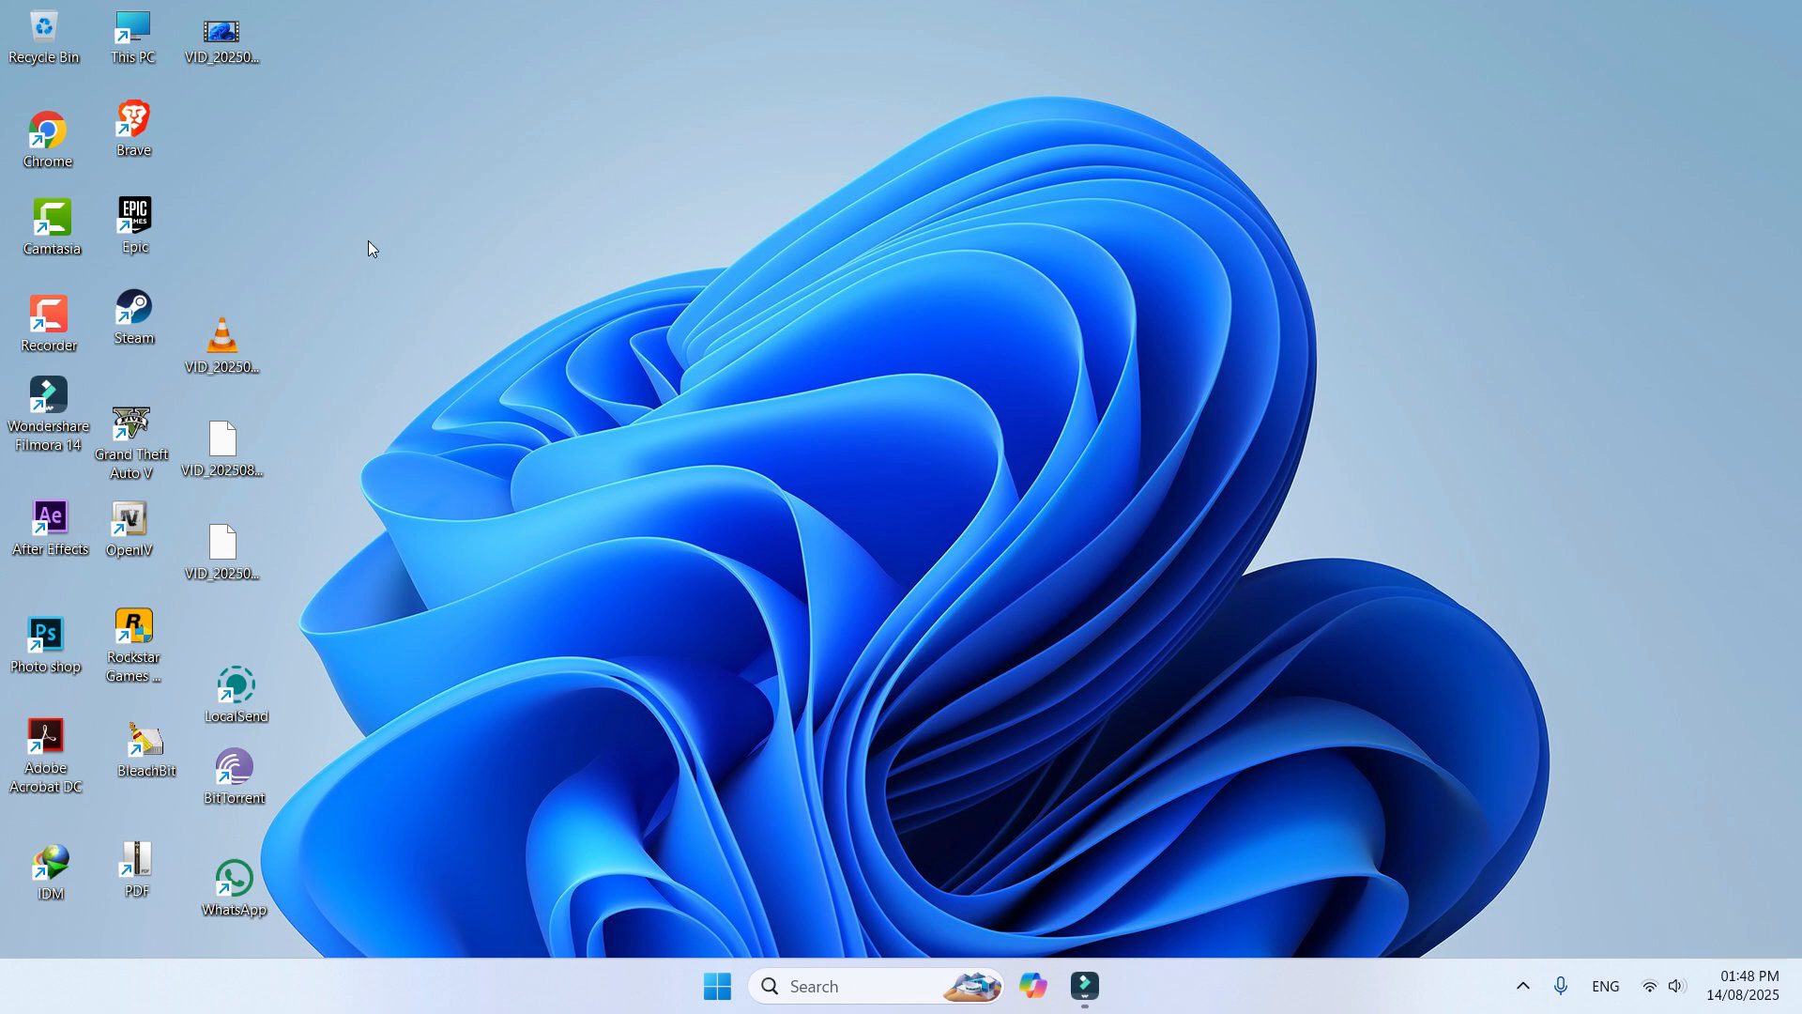
# Switch to Photoshop, open the recent file BUISINESS CARD.jpg, and return to the desktop.
pyautogui.doubleClick(57, 654)
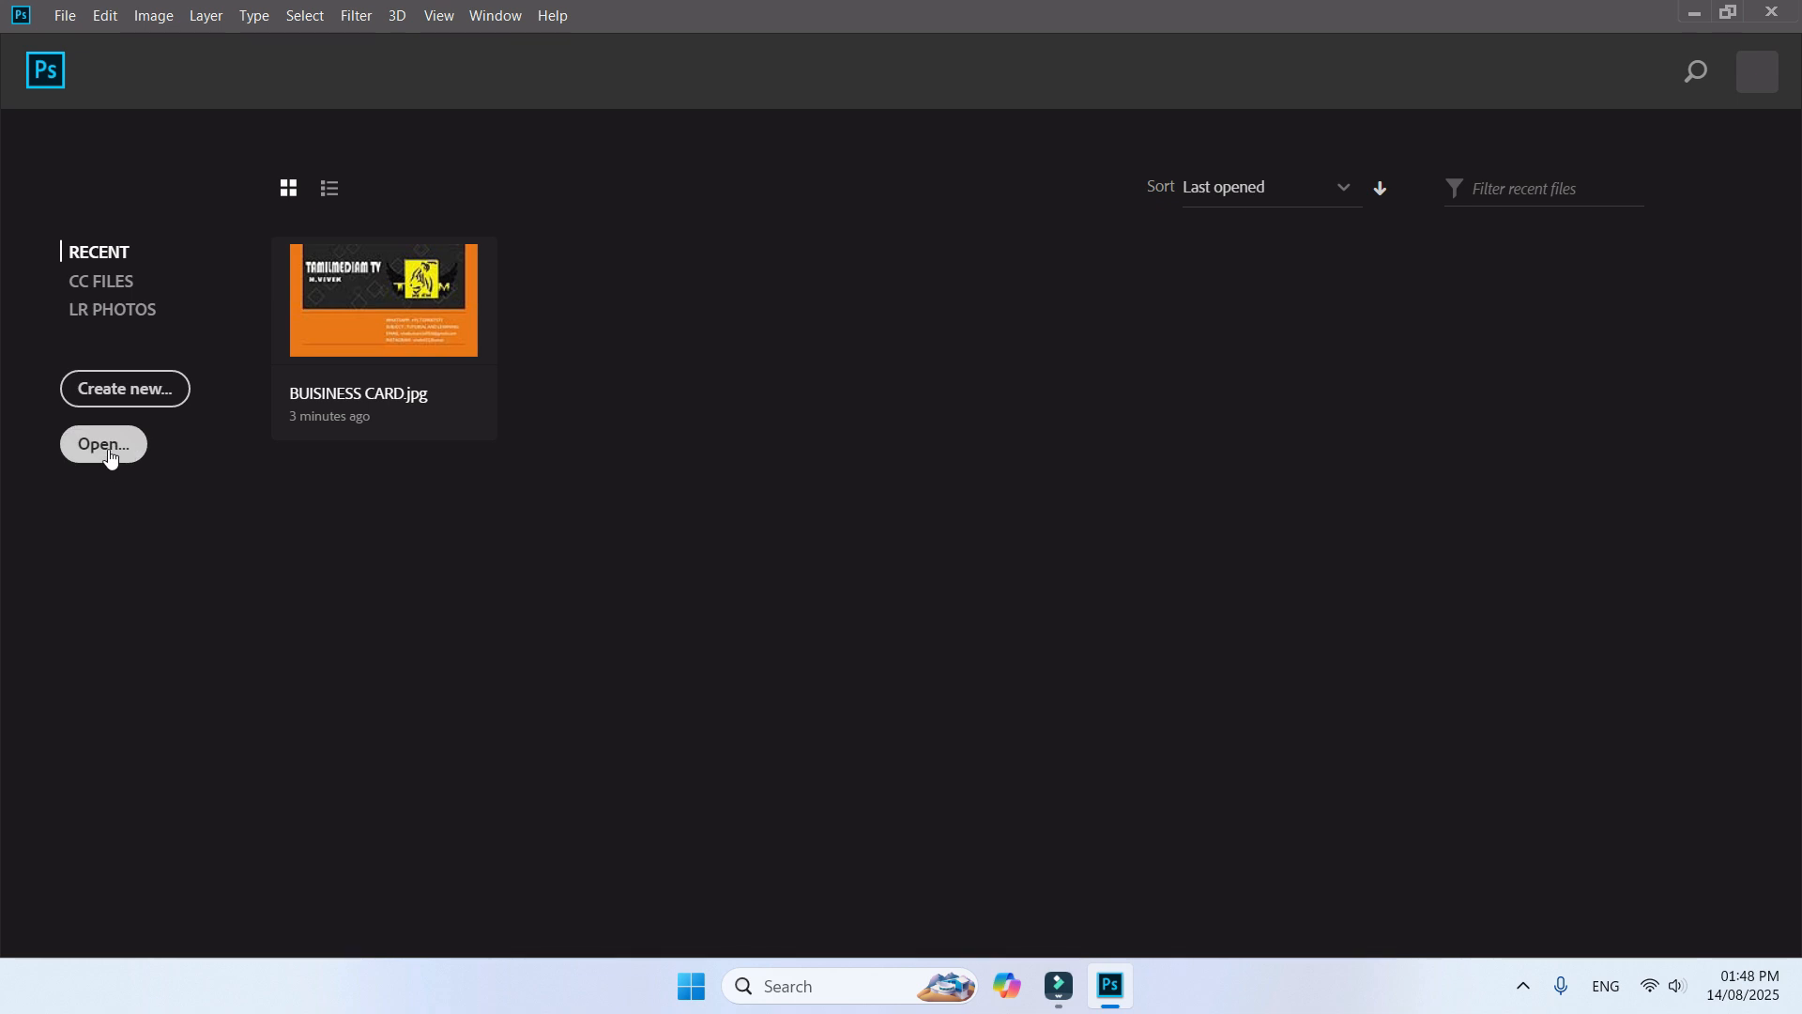
pyautogui.click(384, 339)
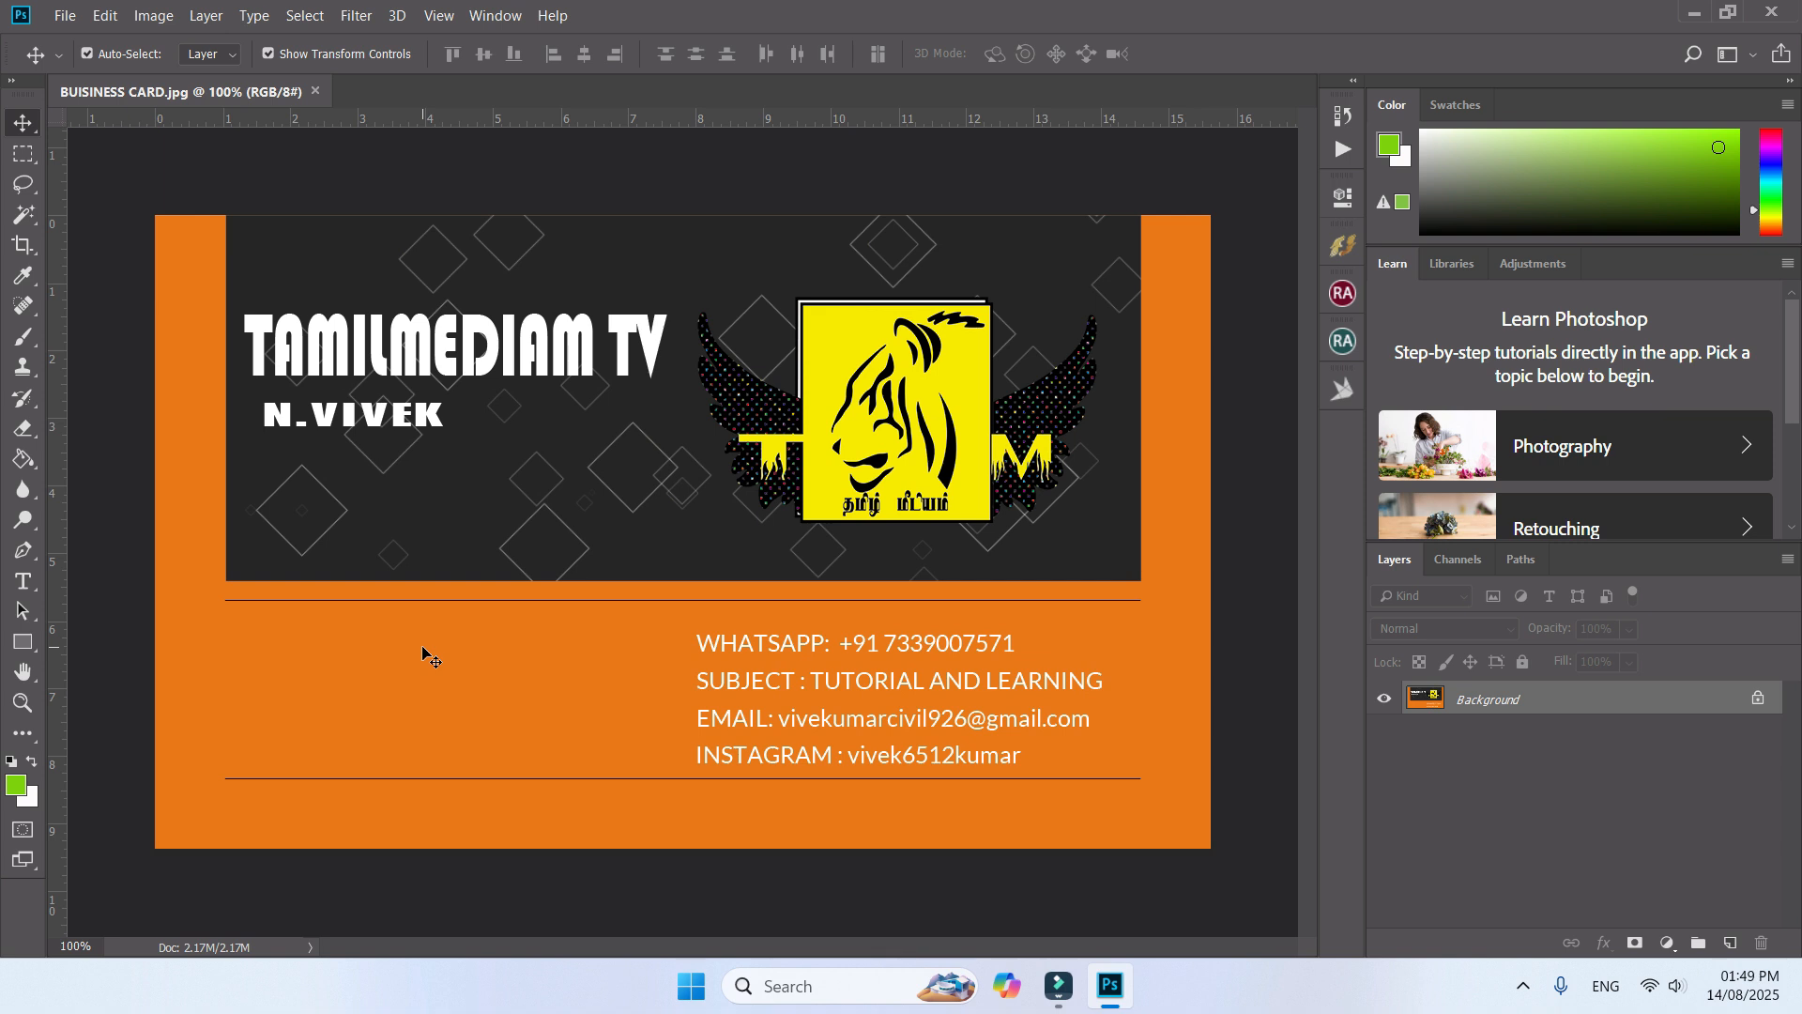
pyautogui.click(1697, 15)
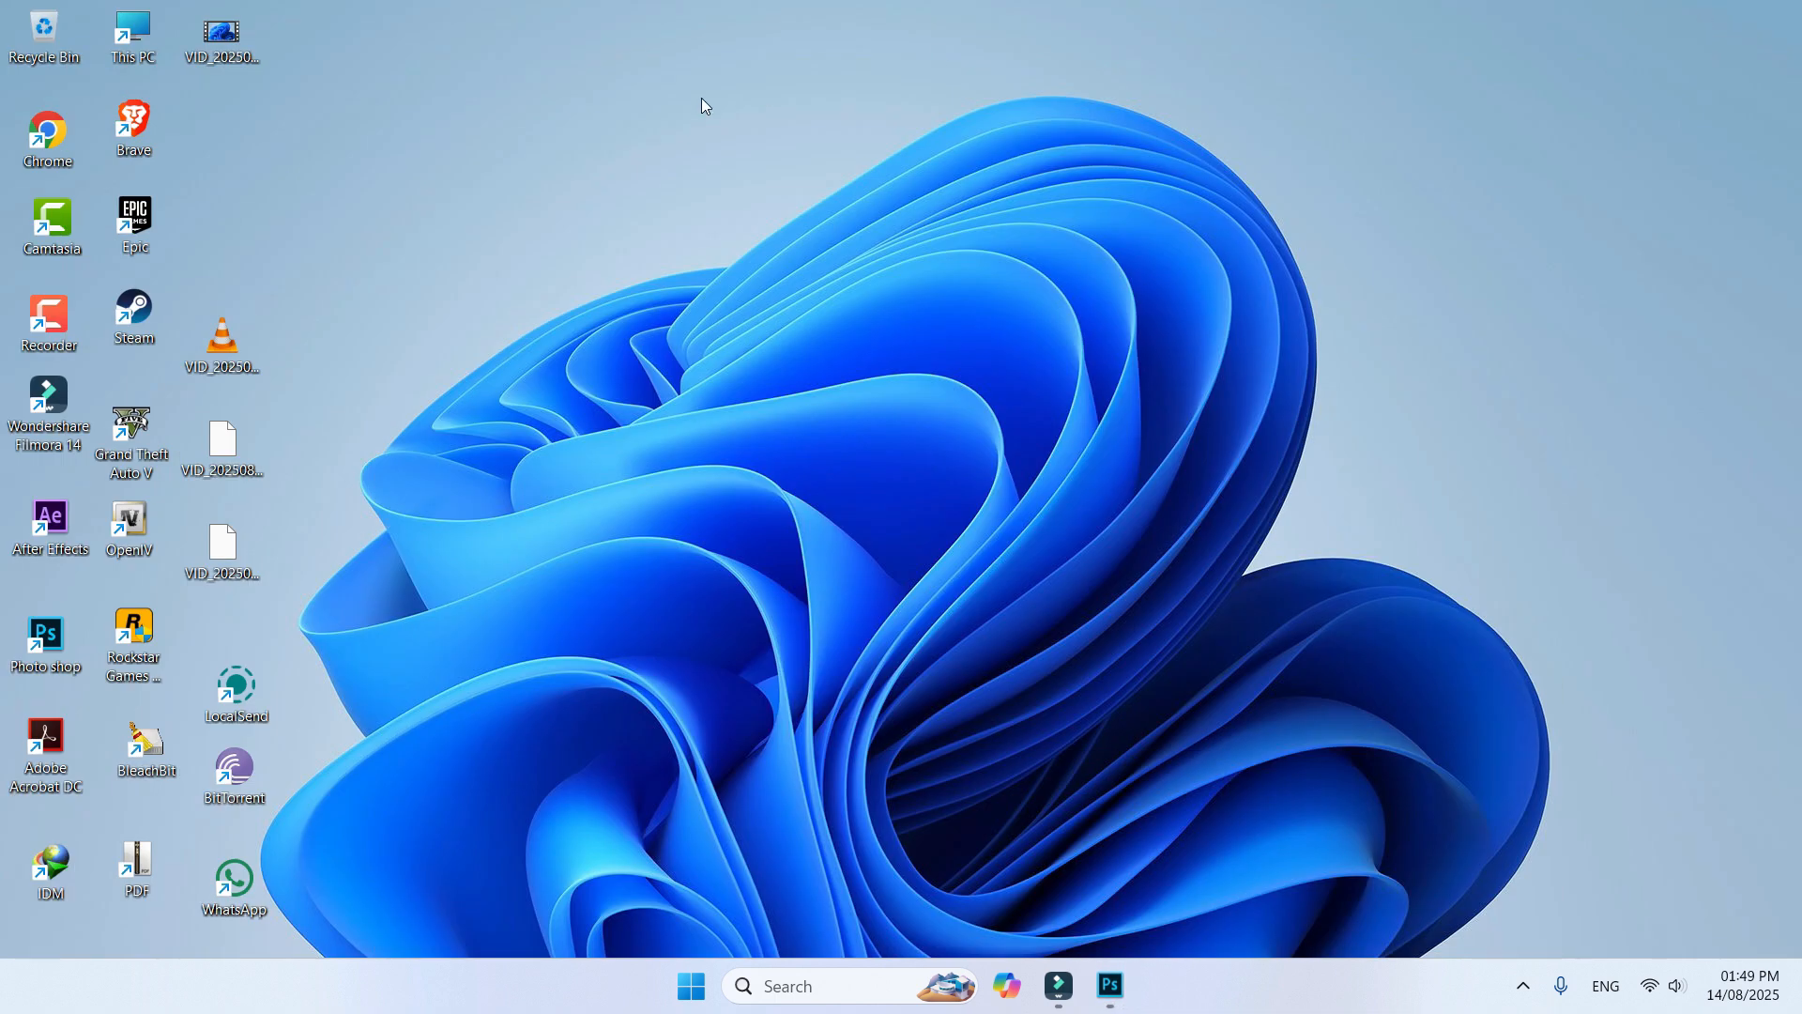
# Create a Microsoft Word document with the default name on the desktop, place it in the icon grid and open it.
pyautogui.rightClick(397, 260)
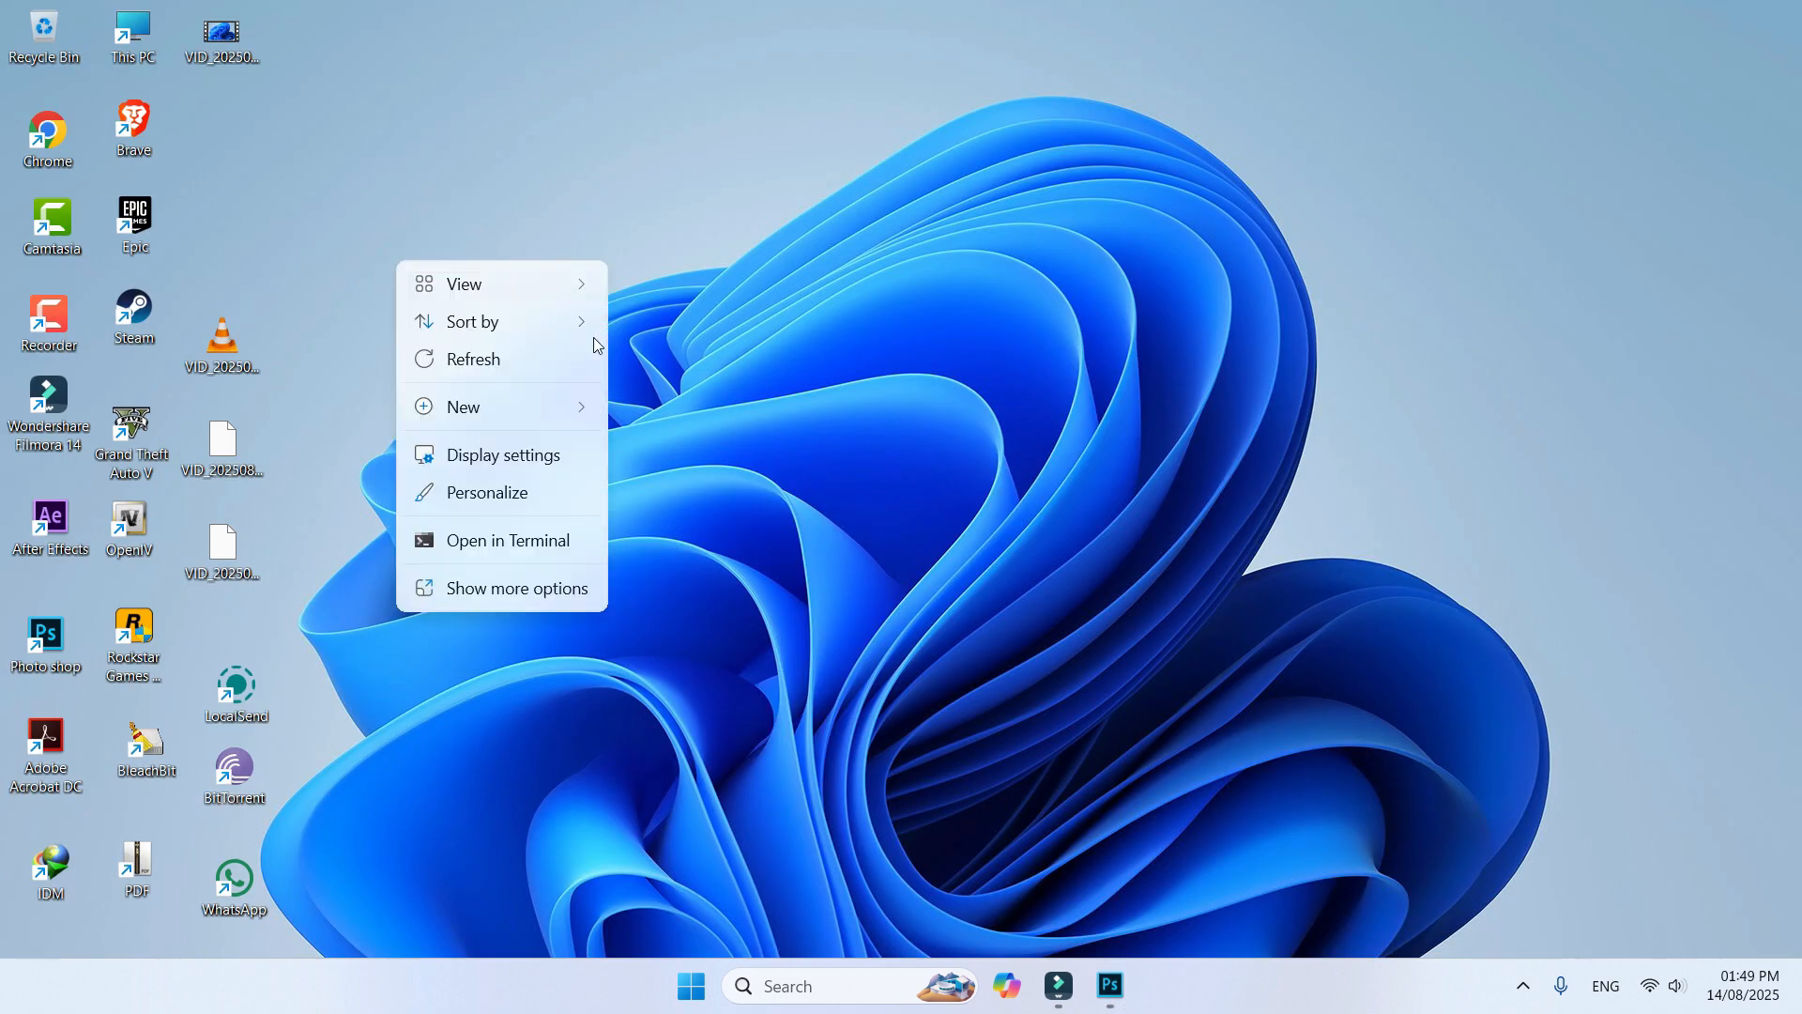
pyautogui.moveTo(486, 407)
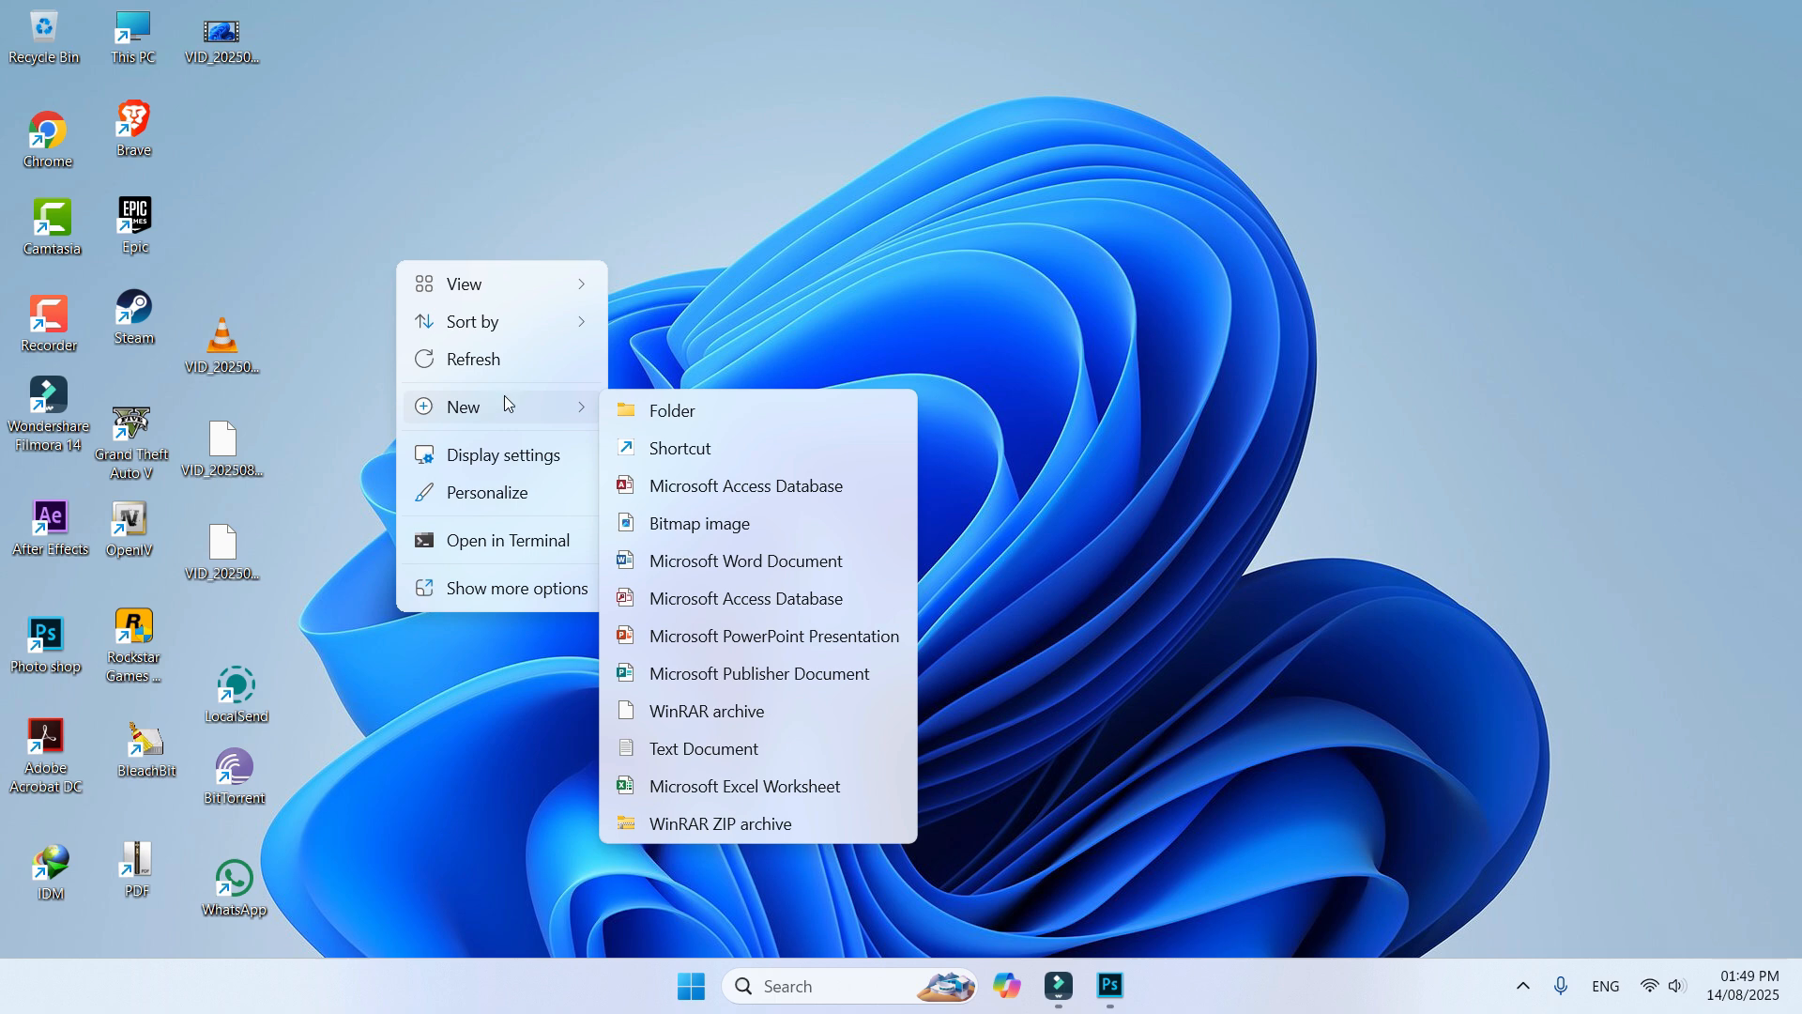
pyautogui.click(721, 561)
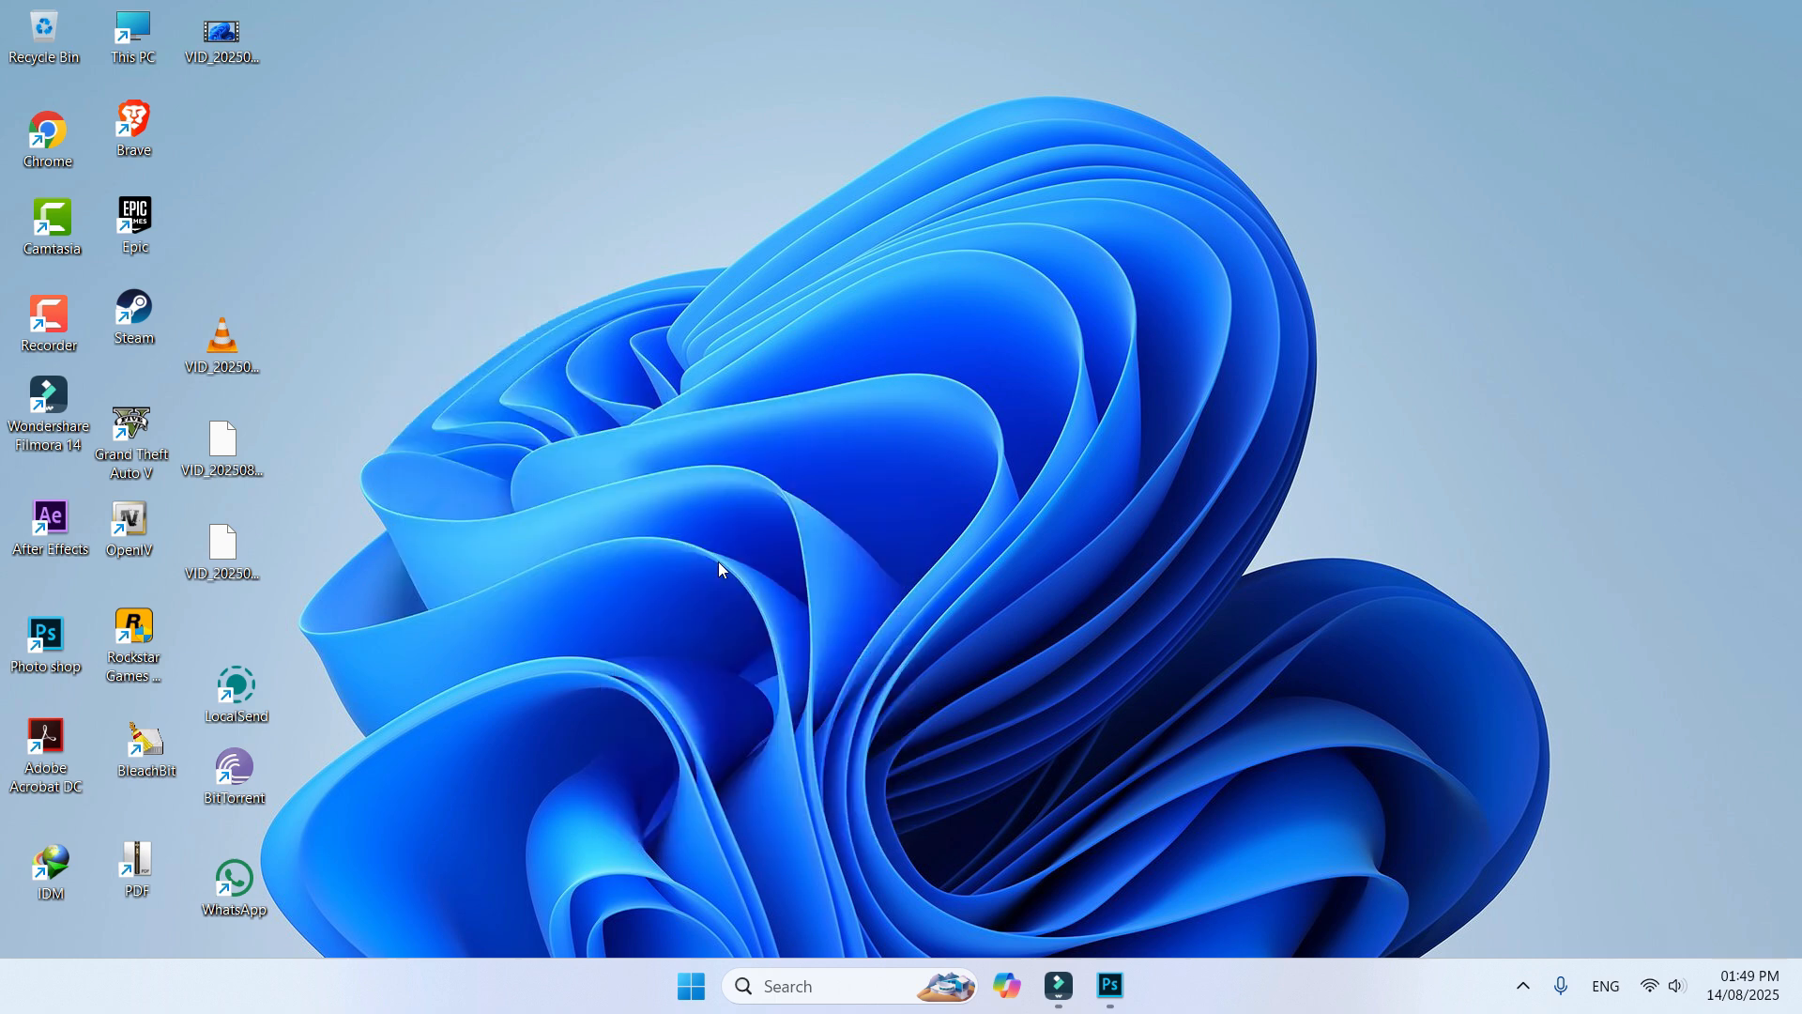
pyautogui.press('Return')
pyautogui.moveTo(415, 315); pyautogui.dragTo(213, 198)
pyautogui.doubleClick(212, 198)
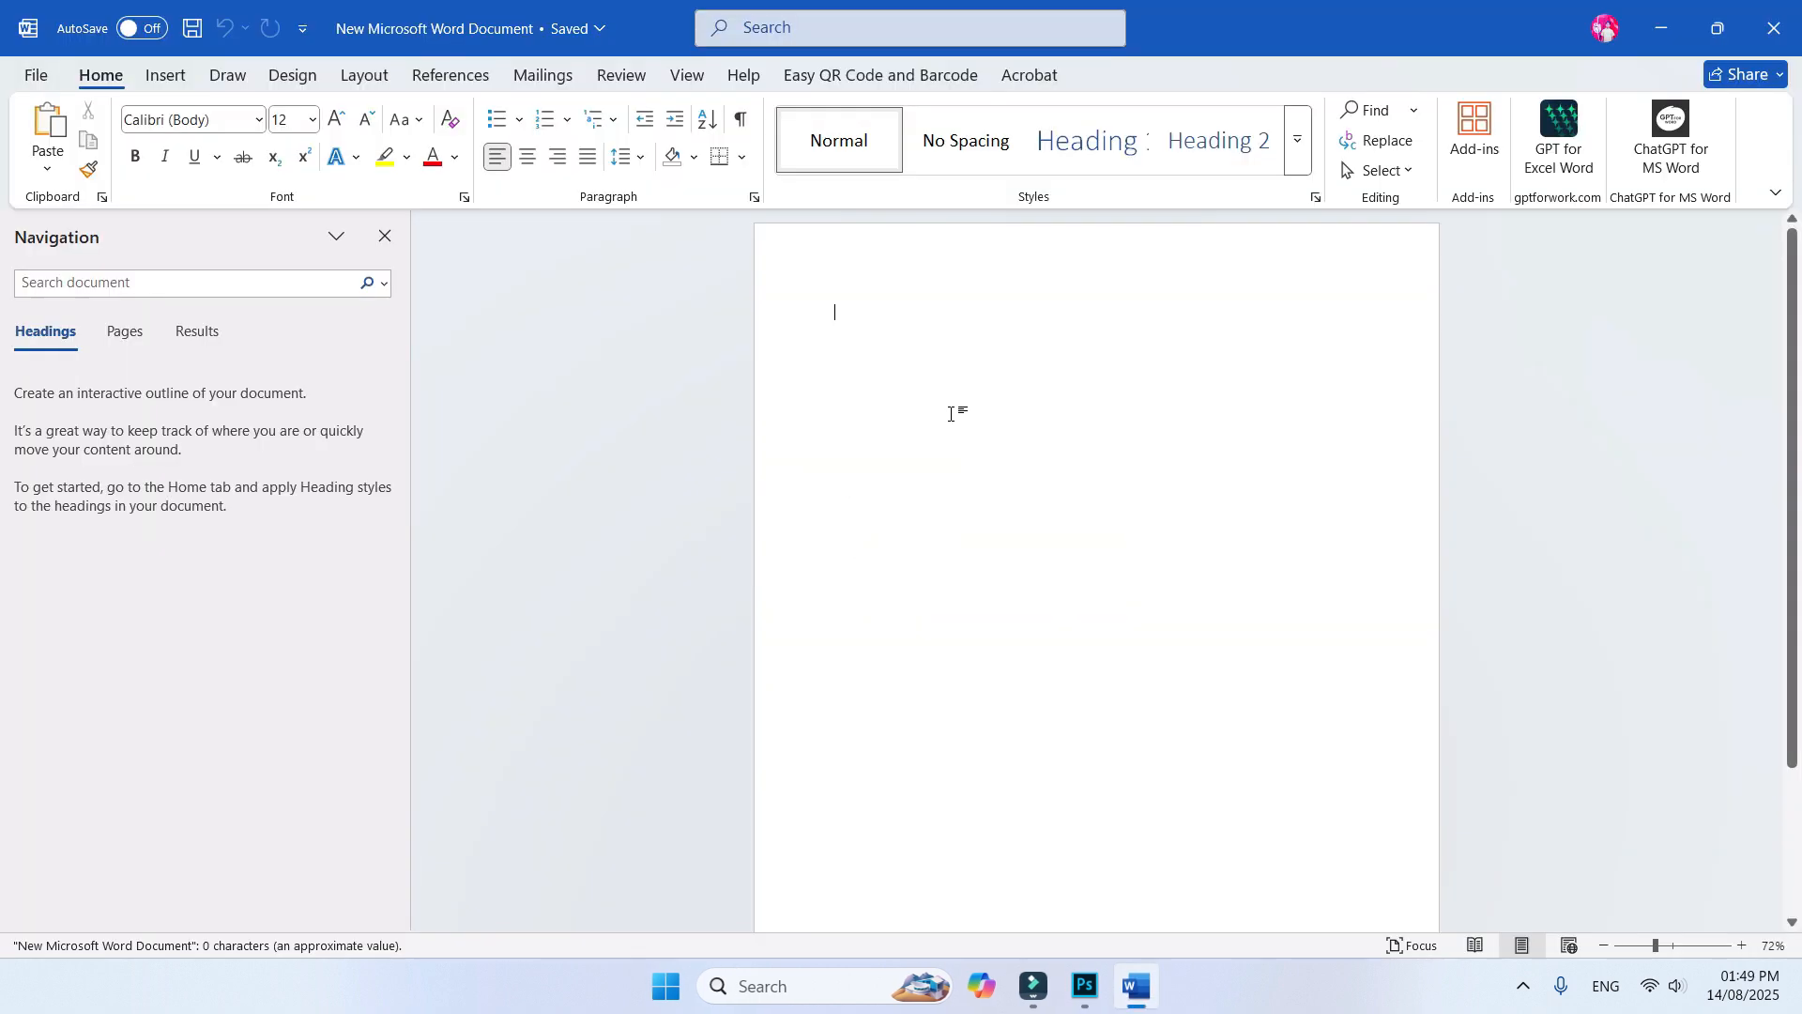
# Hide the document navigation and set the page size to A4.
pyautogui.click(385, 237)
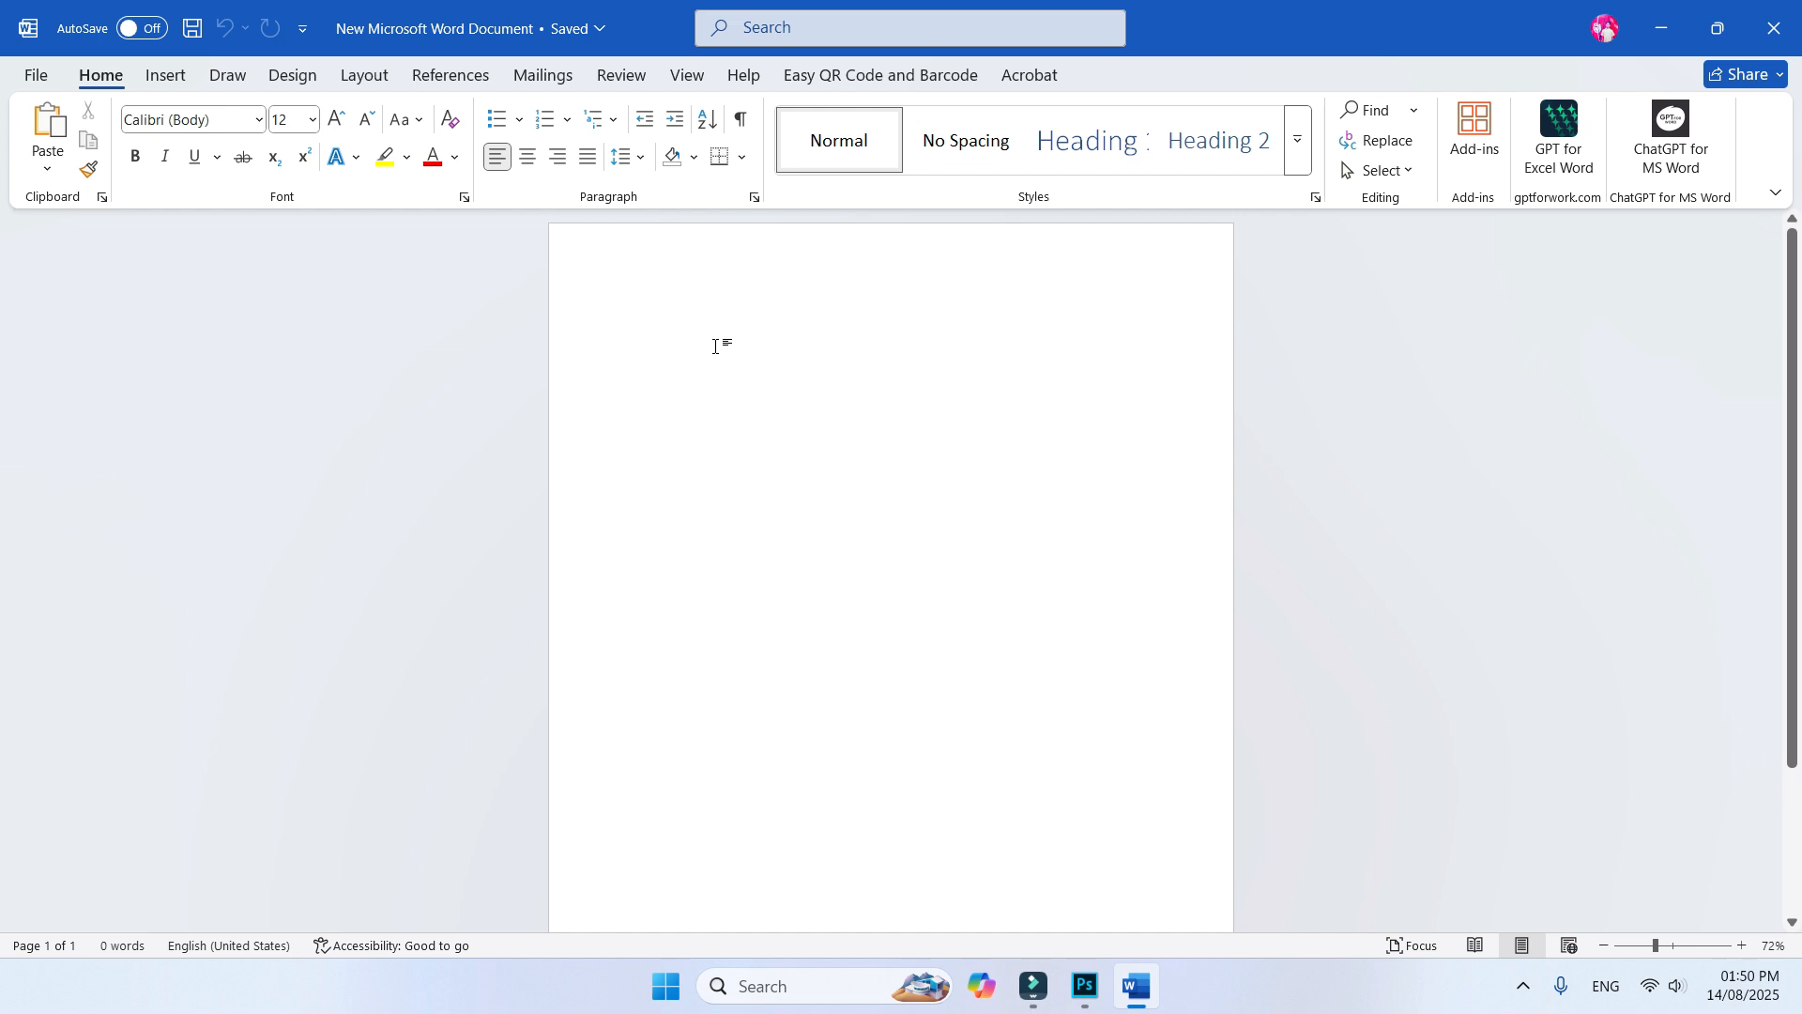
pyautogui.click(365, 75)
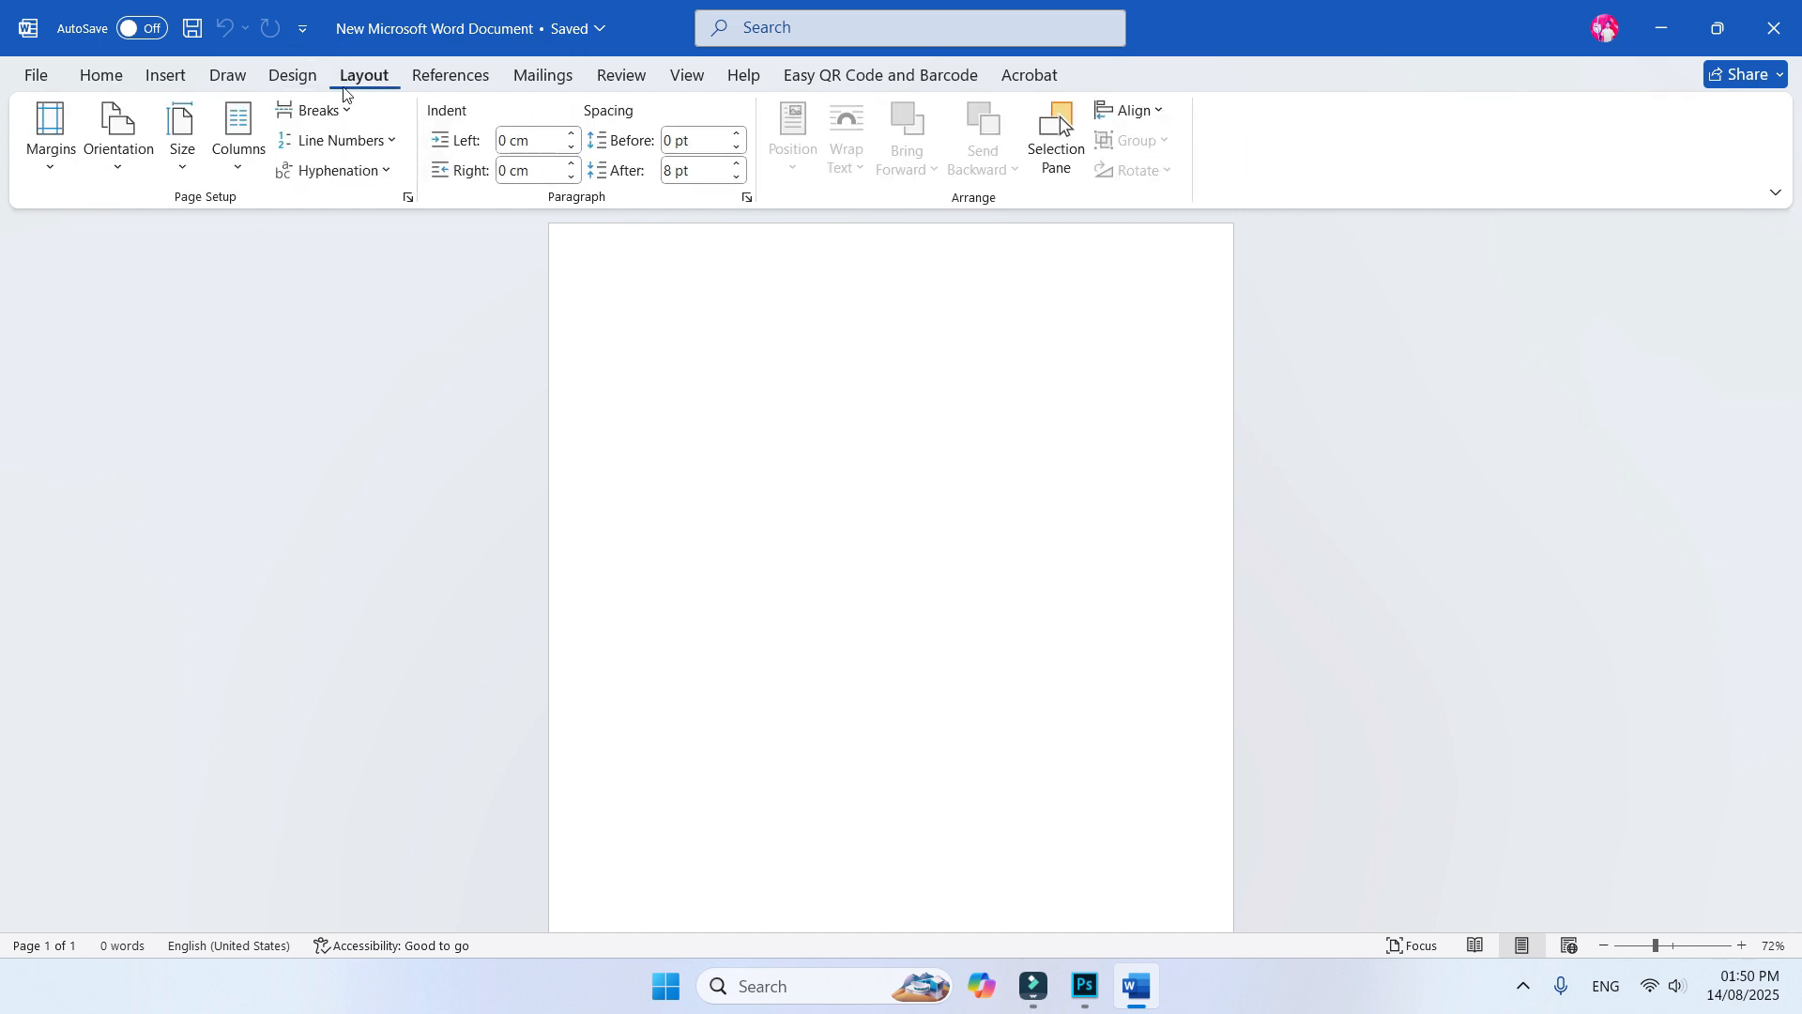
pyautogui.click(184, 158)
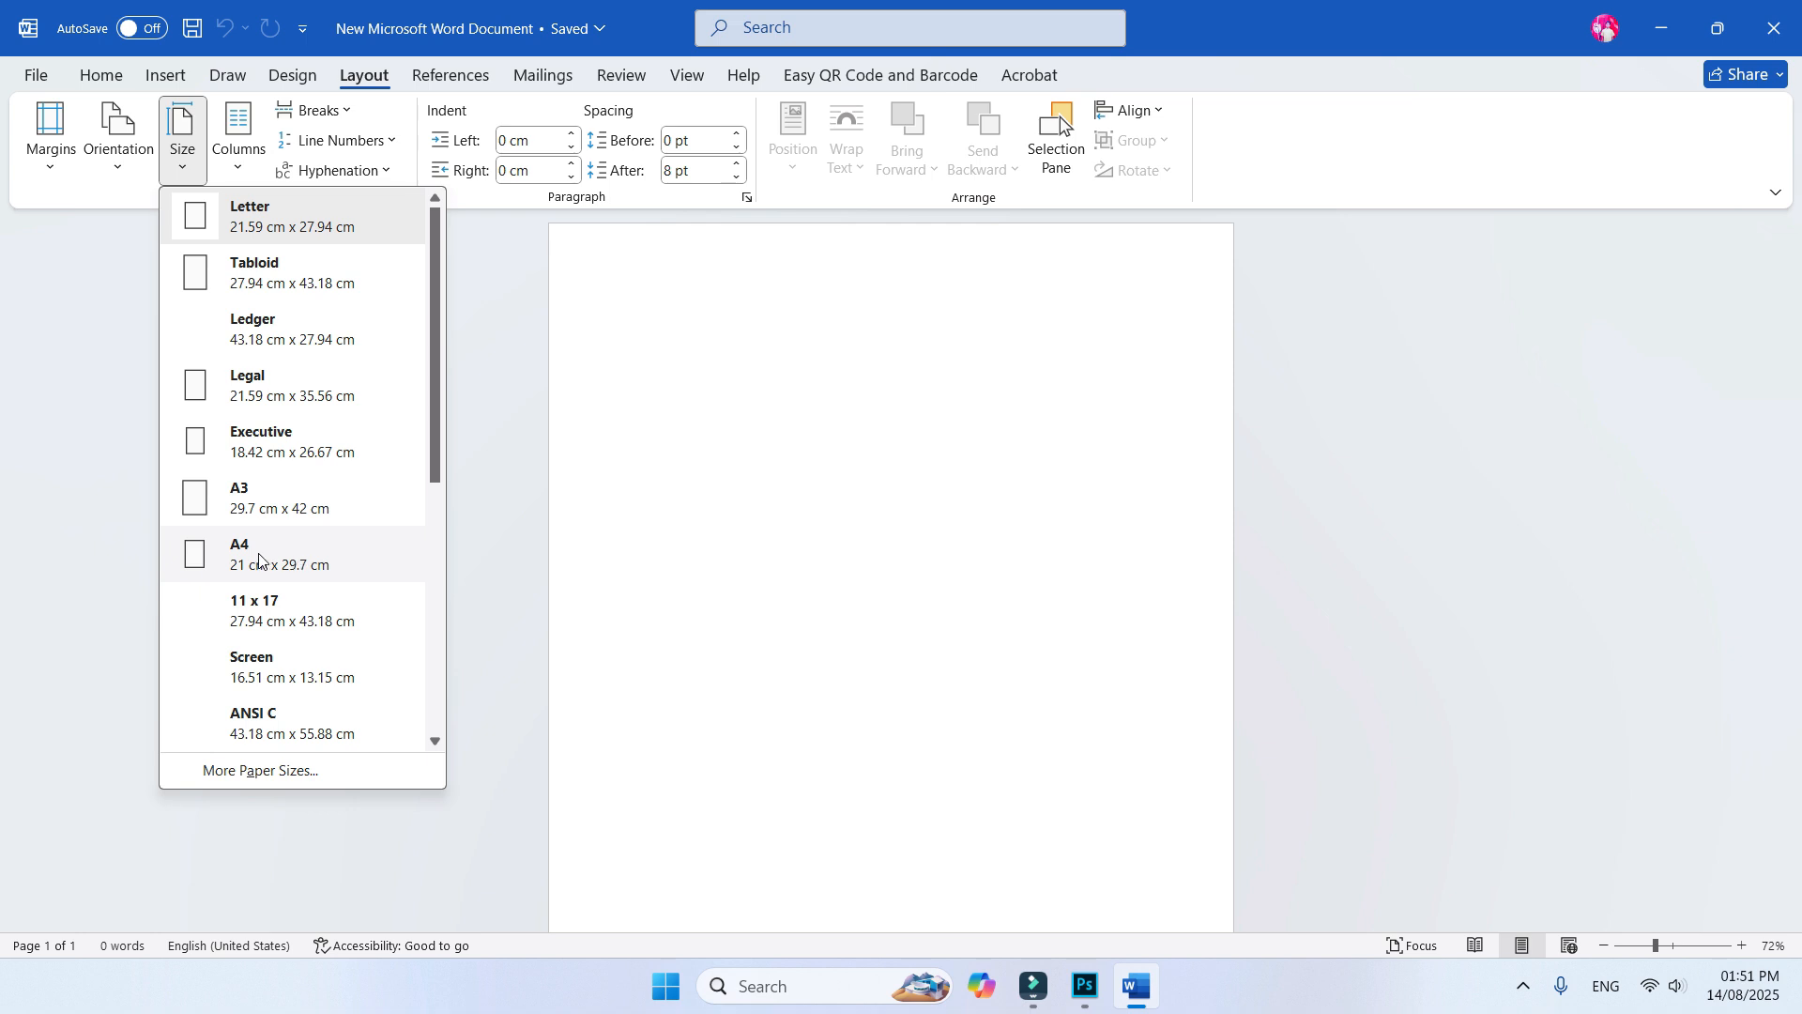
pyautogui.click(259, 561)
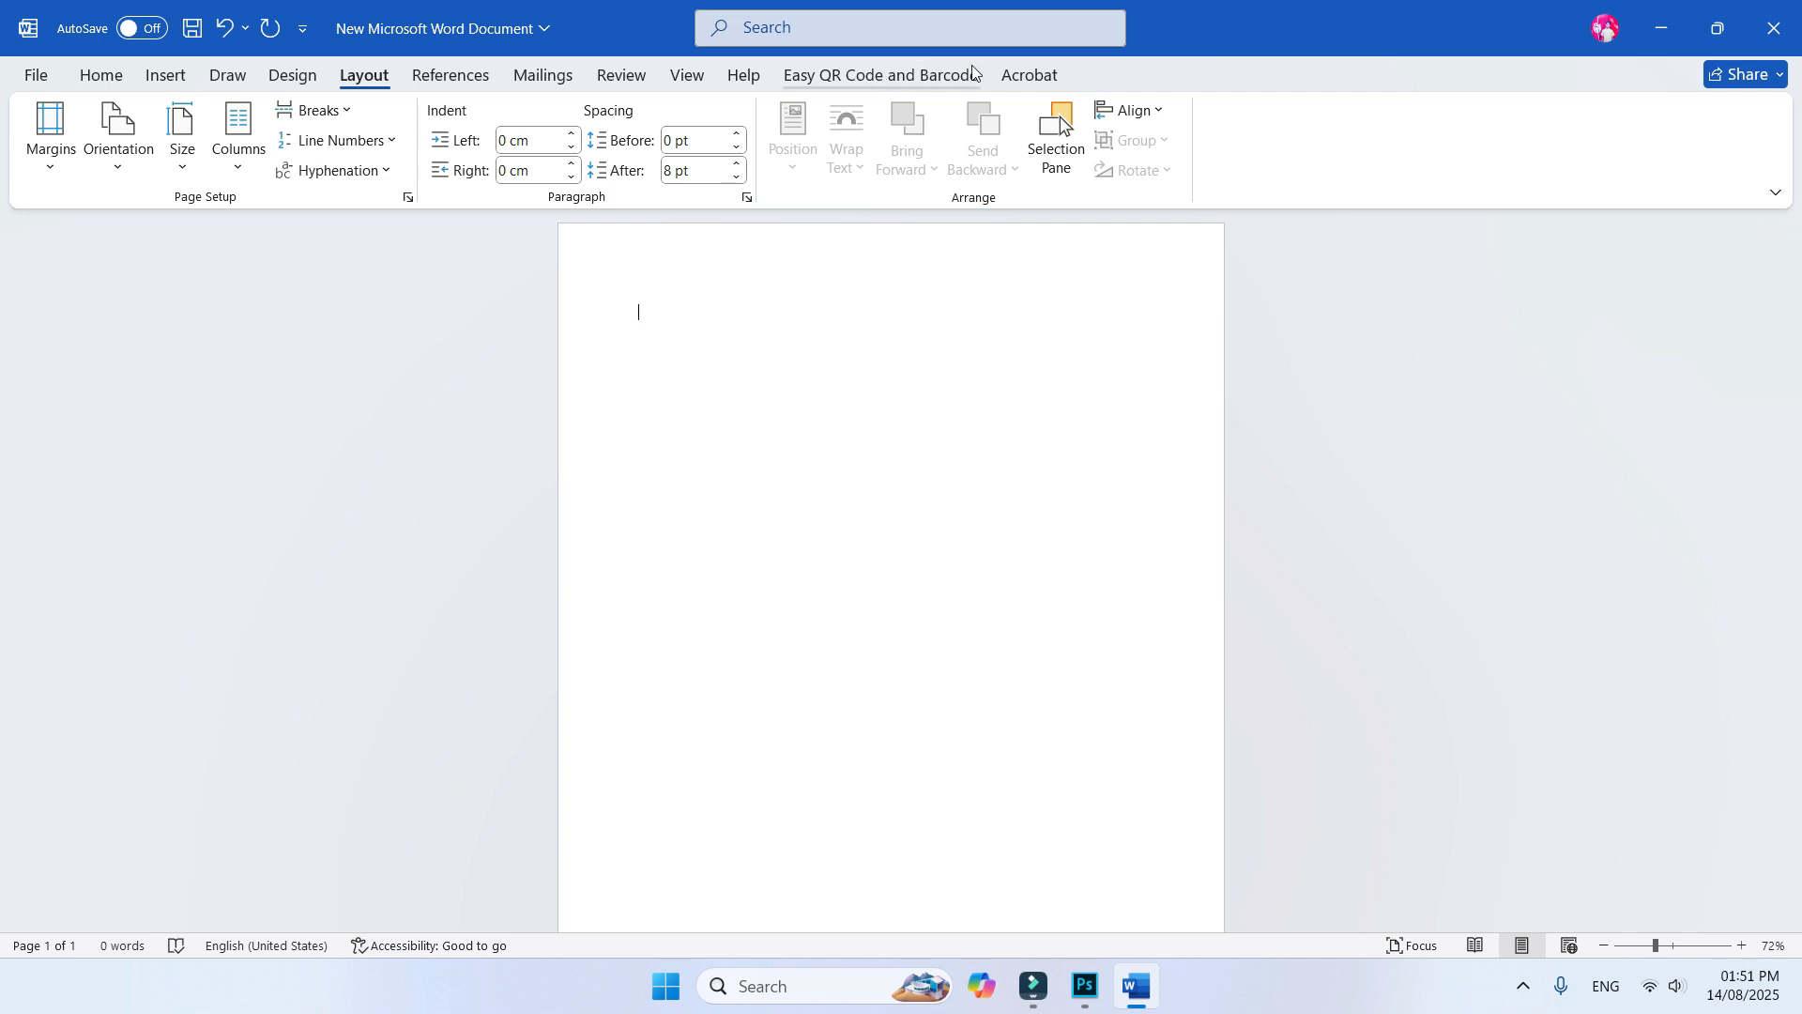
# Search the add-ins for "qr" and launch the Easy QR Code and Barcode Generator.
pyautogui.click(101, 85)
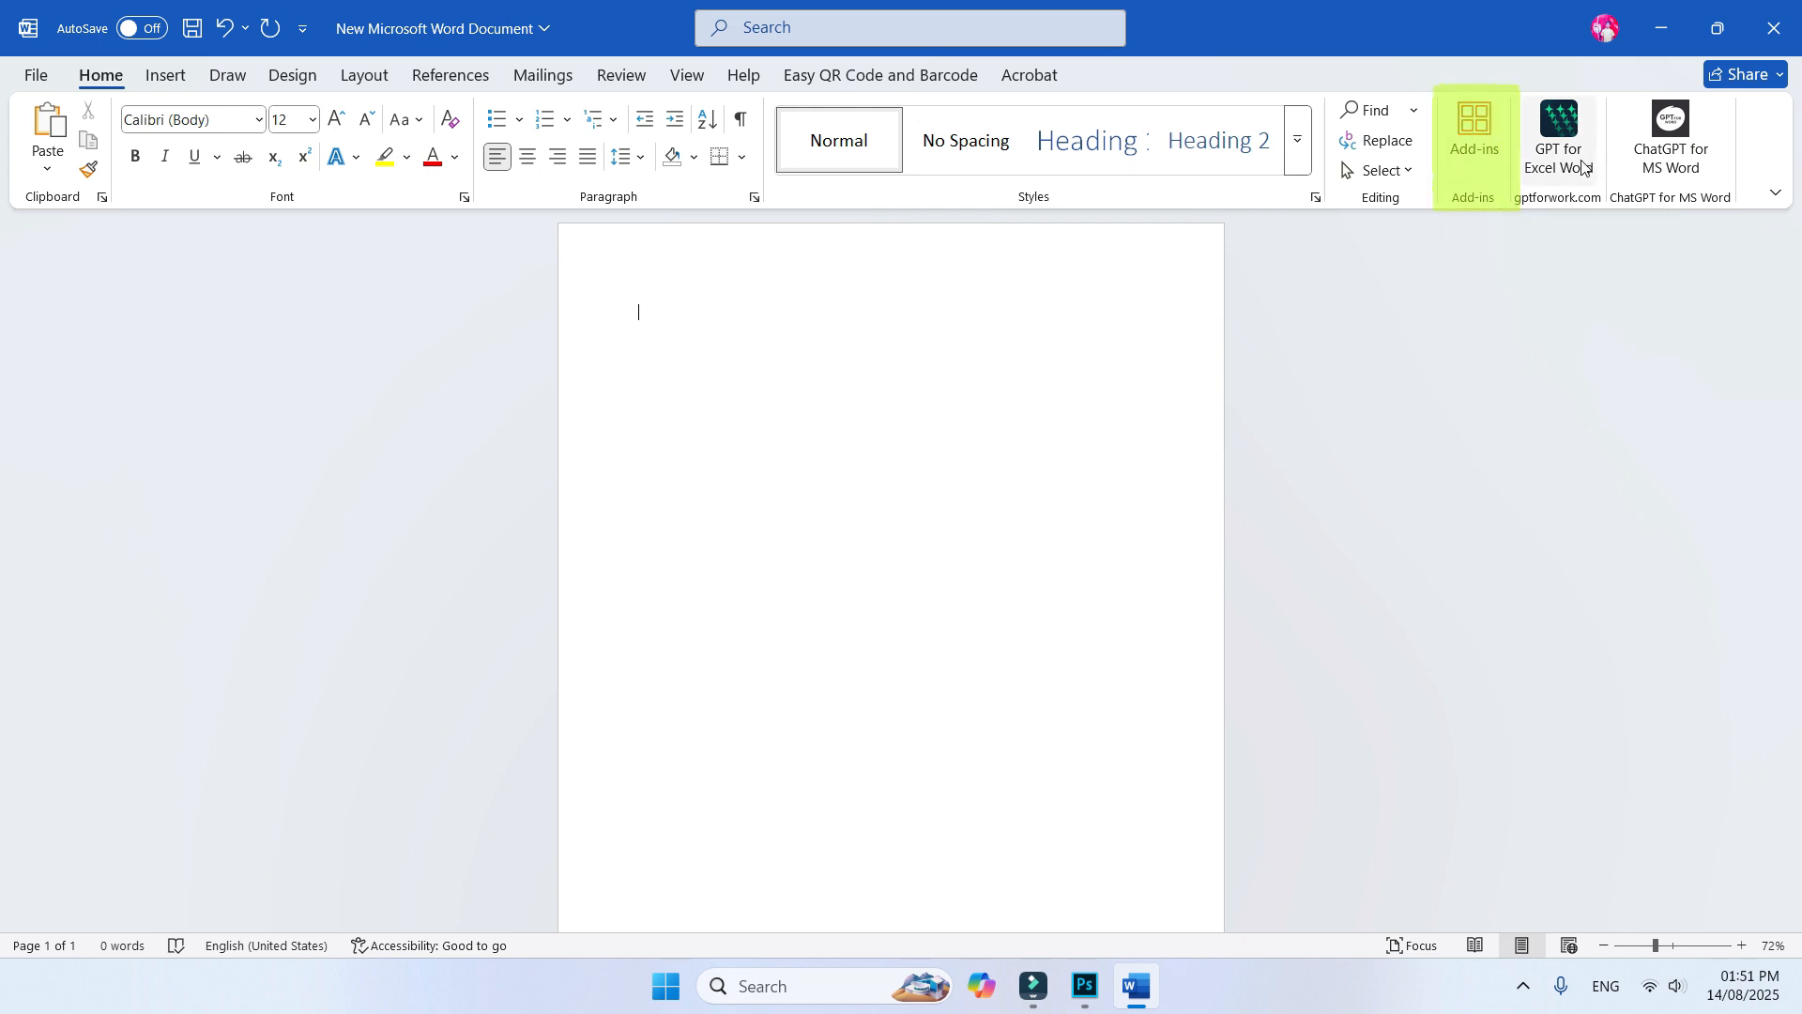
pyautogui.click(1483, 128)
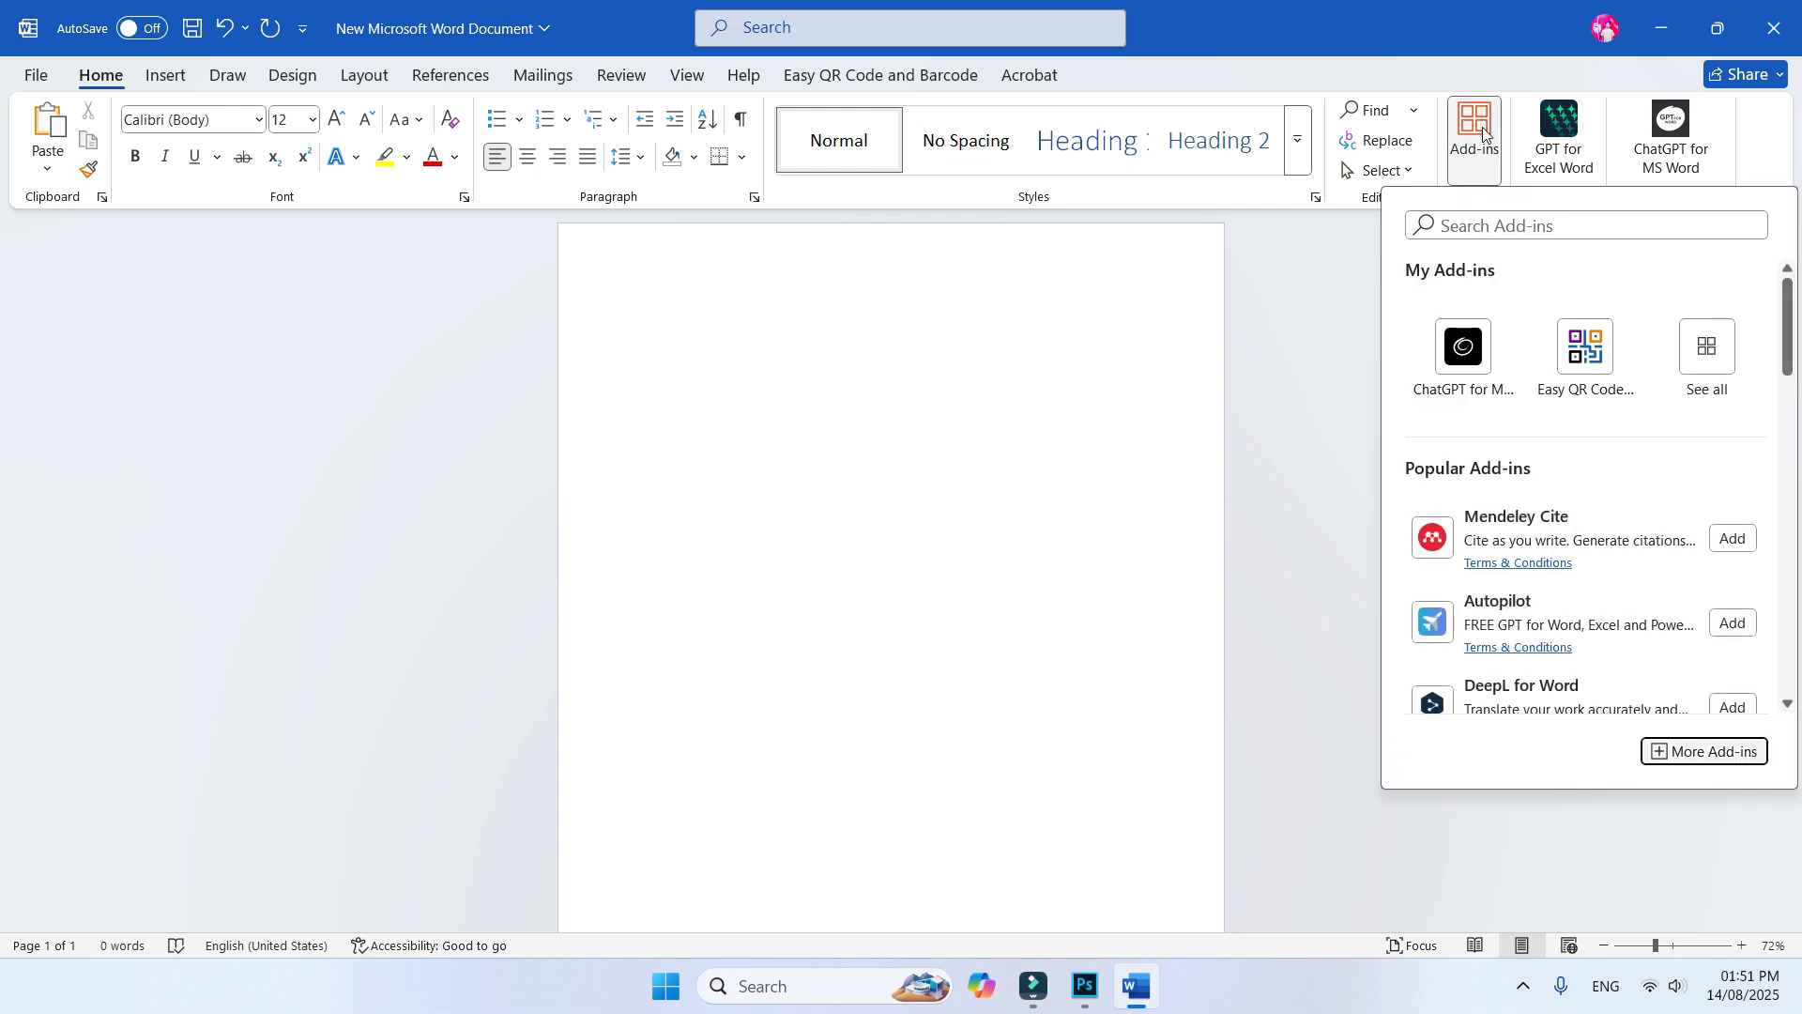
pyautogui.click(1534, 228)
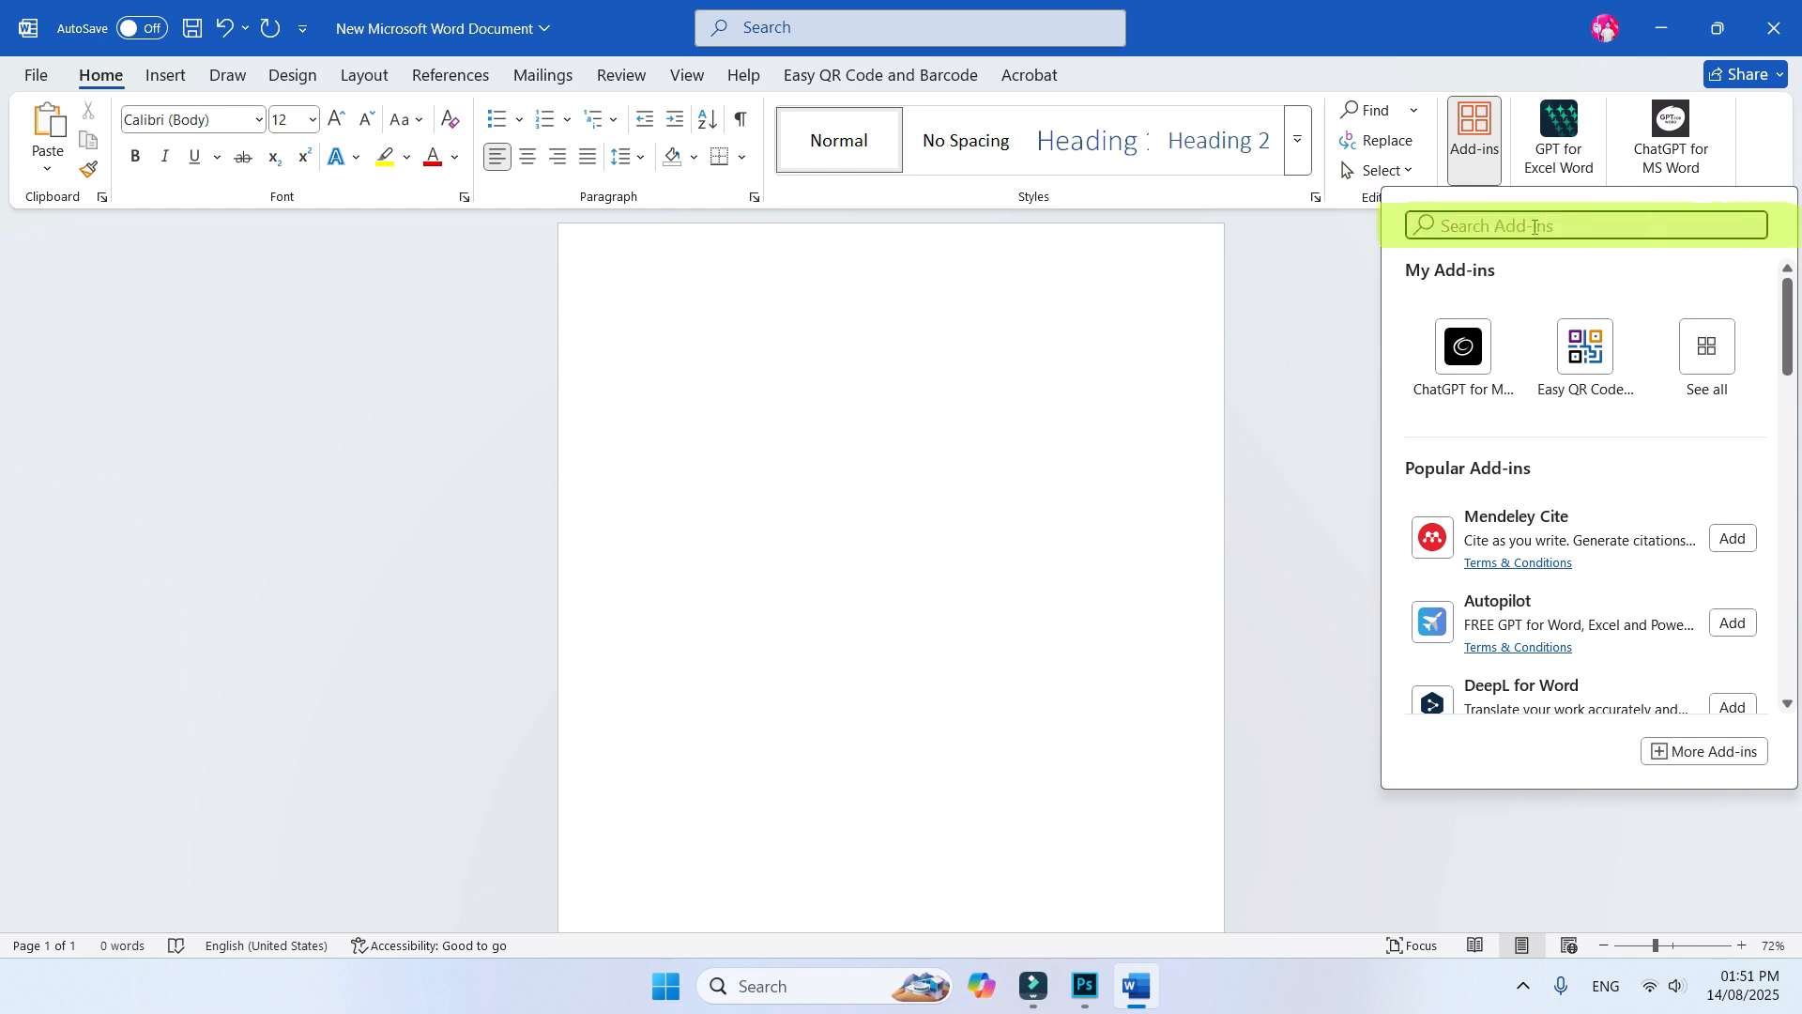
pyautogui.write('qr')
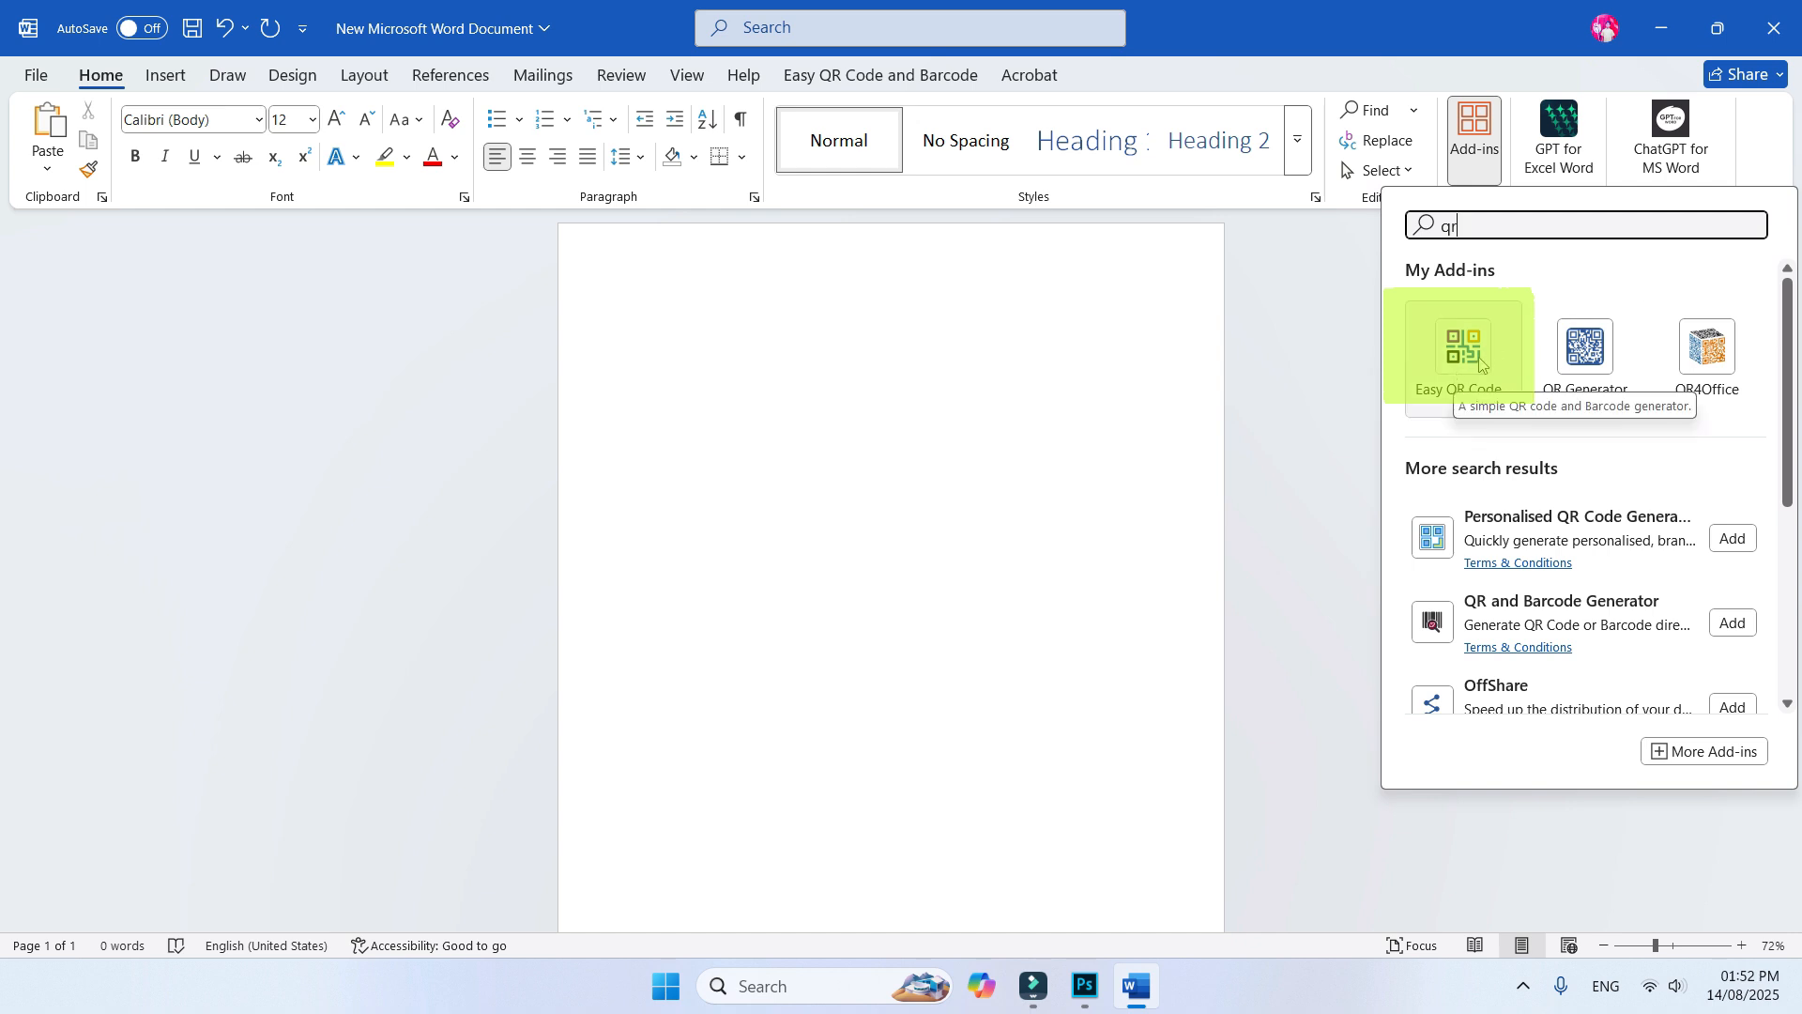
pyautogui.click(1508, 410)
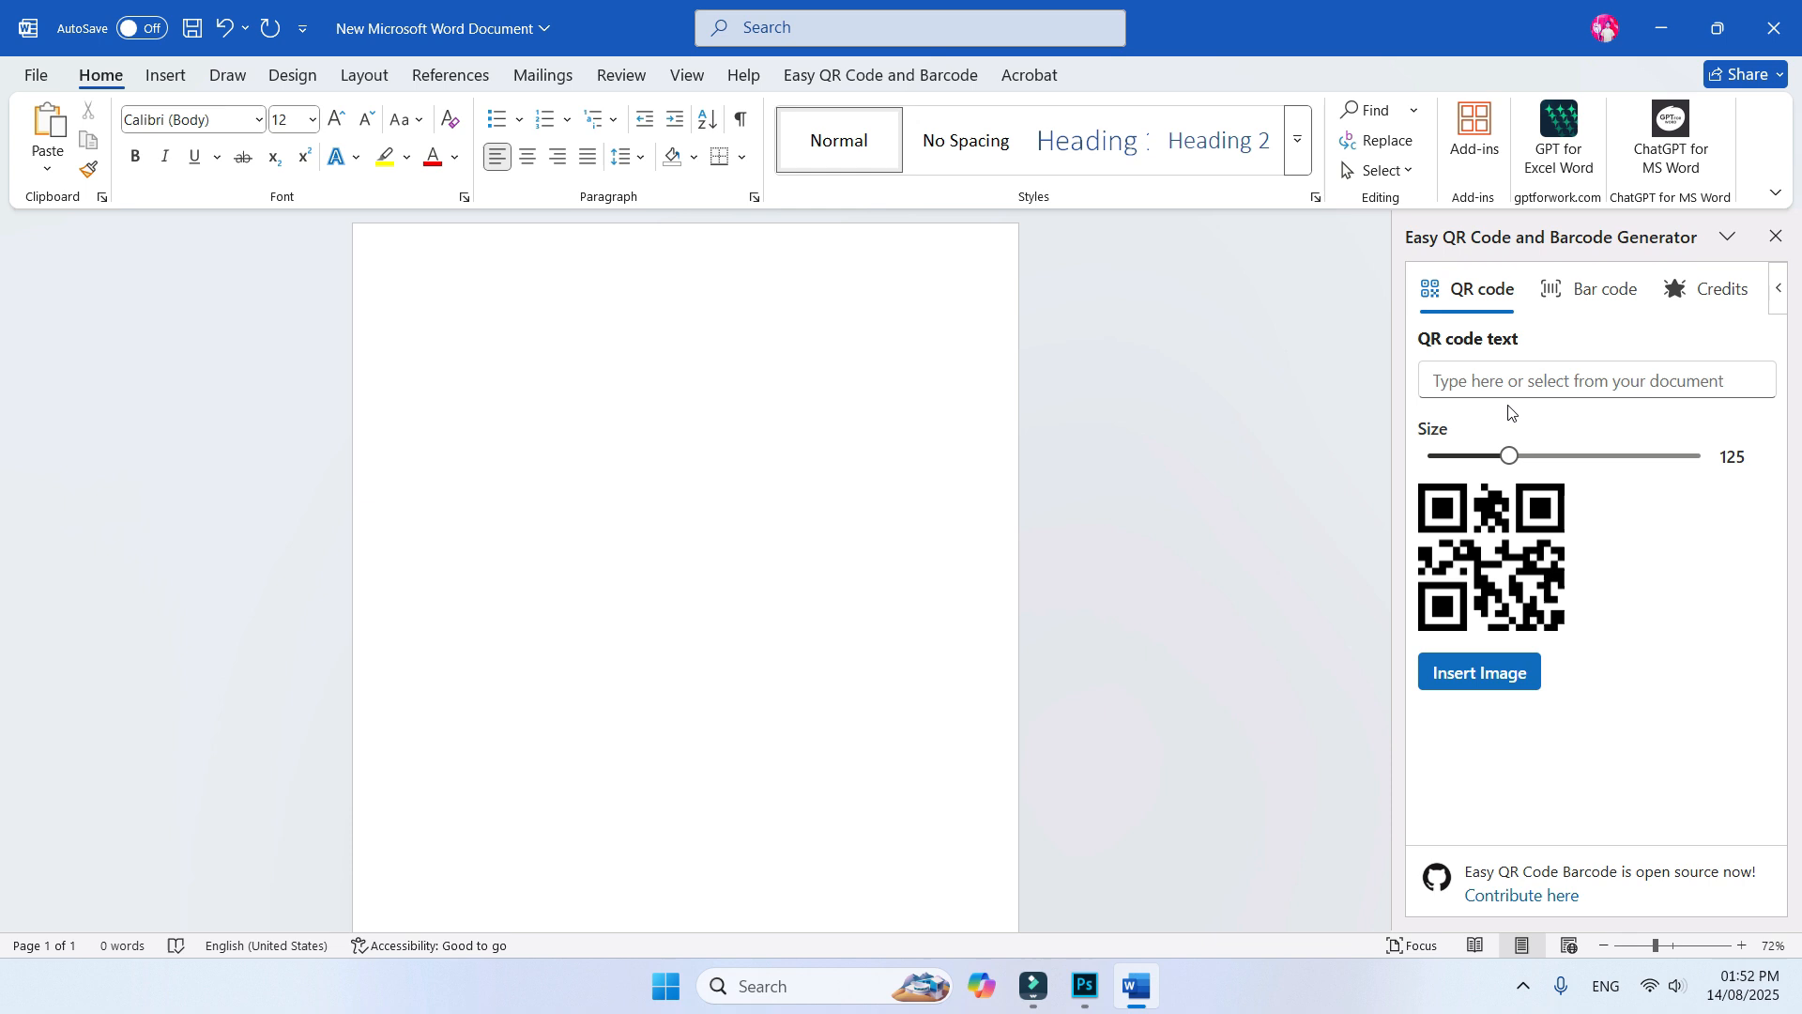
# Examine the generator's bar code options and return to the QR code text entry.
pyautogui.click(1595, 299)
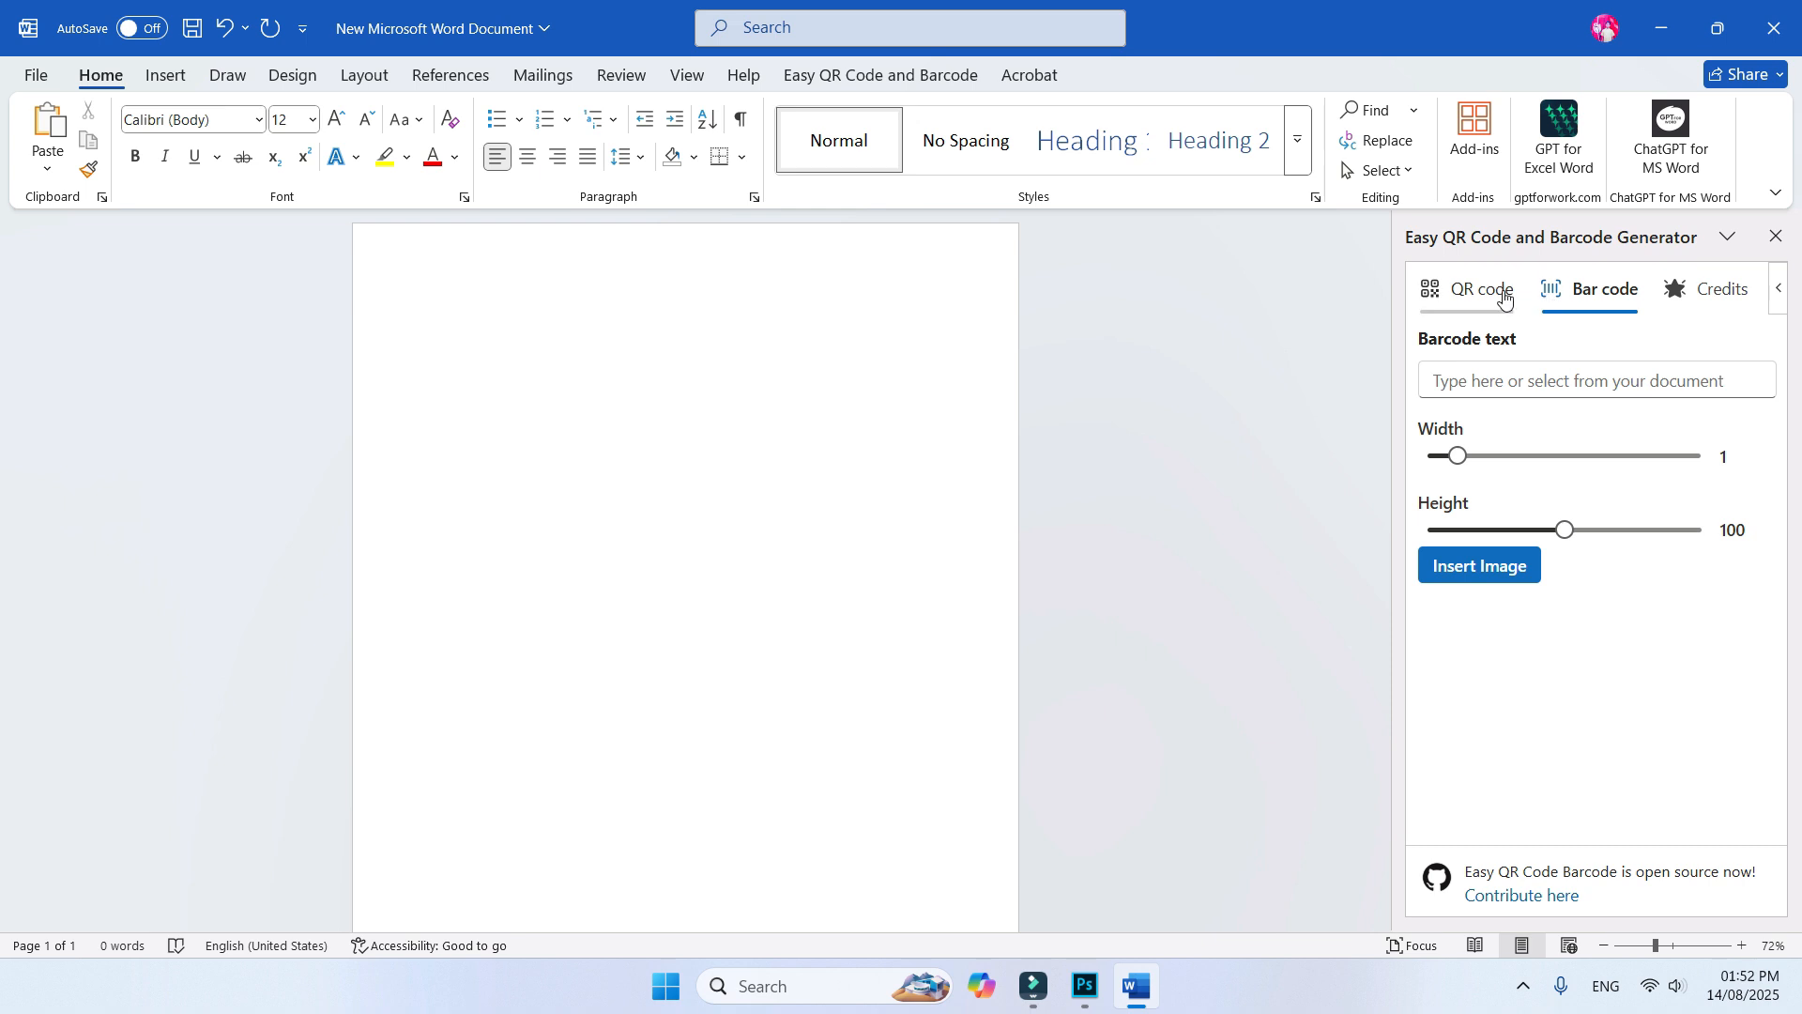
pyautogui.click(1469, 294)
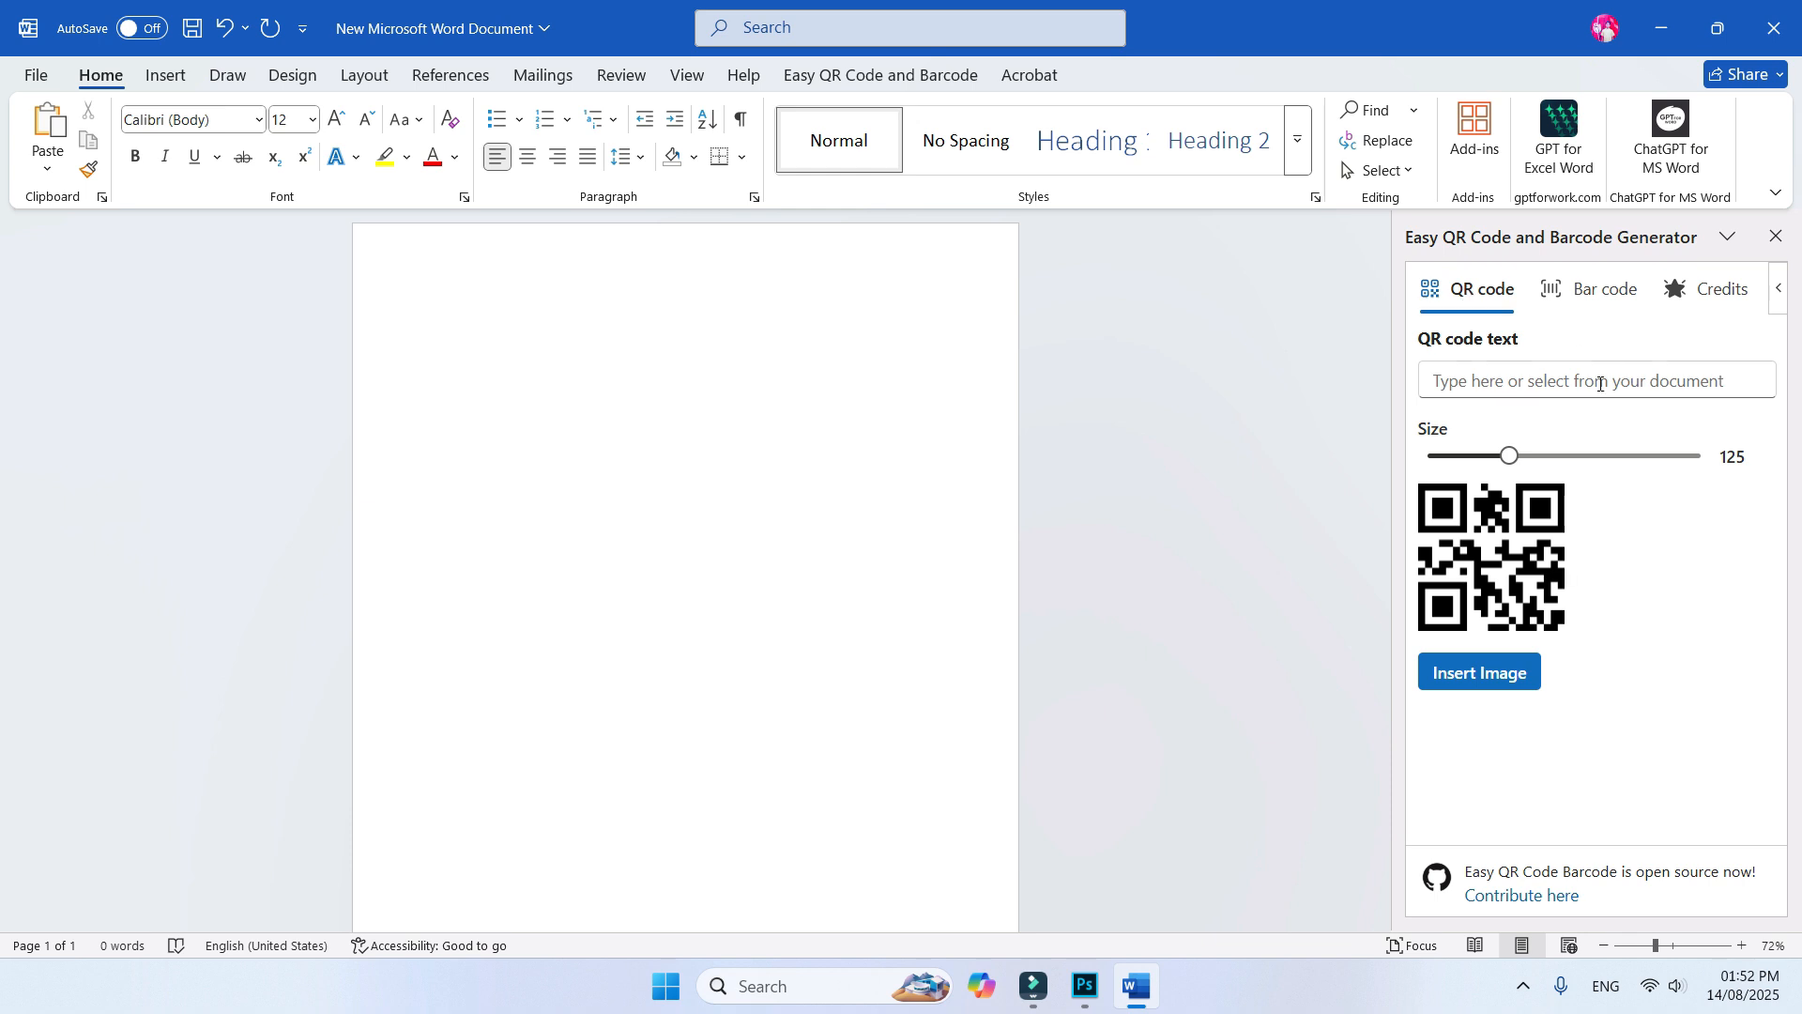
pyautogui.click(1712, 386)
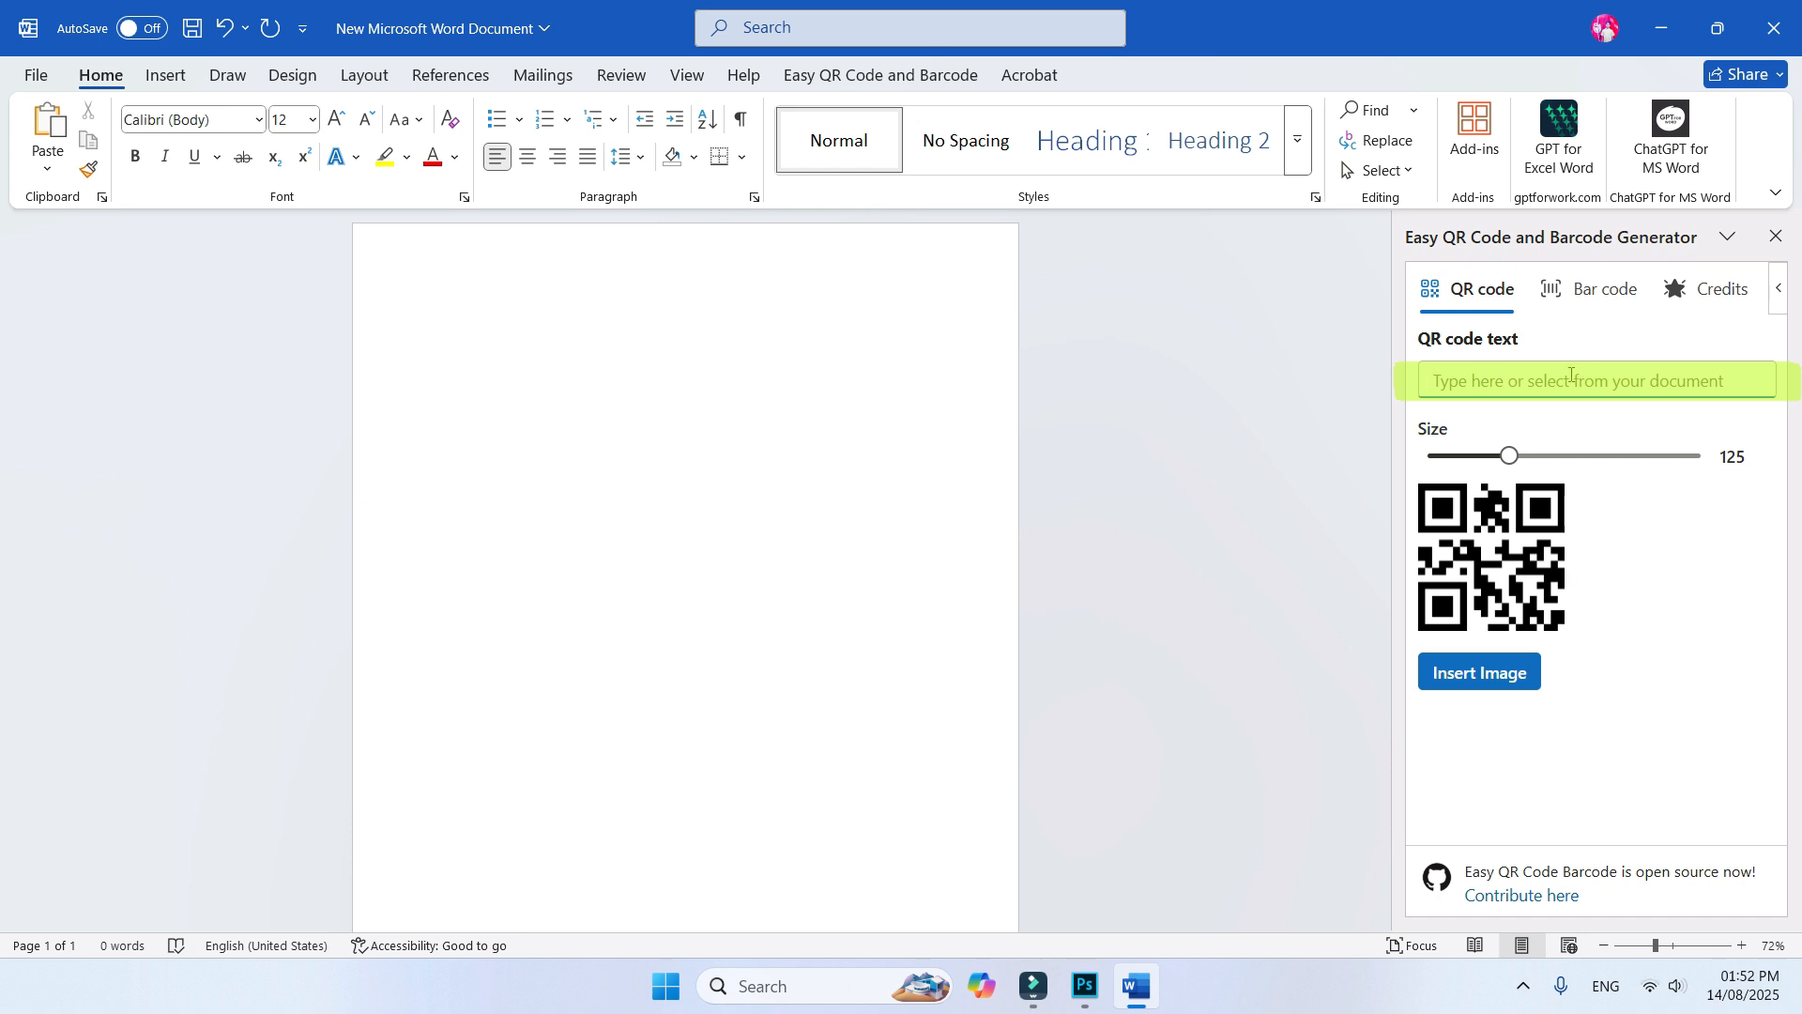
# Switch to File Explorer and open the CHANNEL LINK text file from the Documents folder inside Downloads.
pyautogui.click(1663, 34)
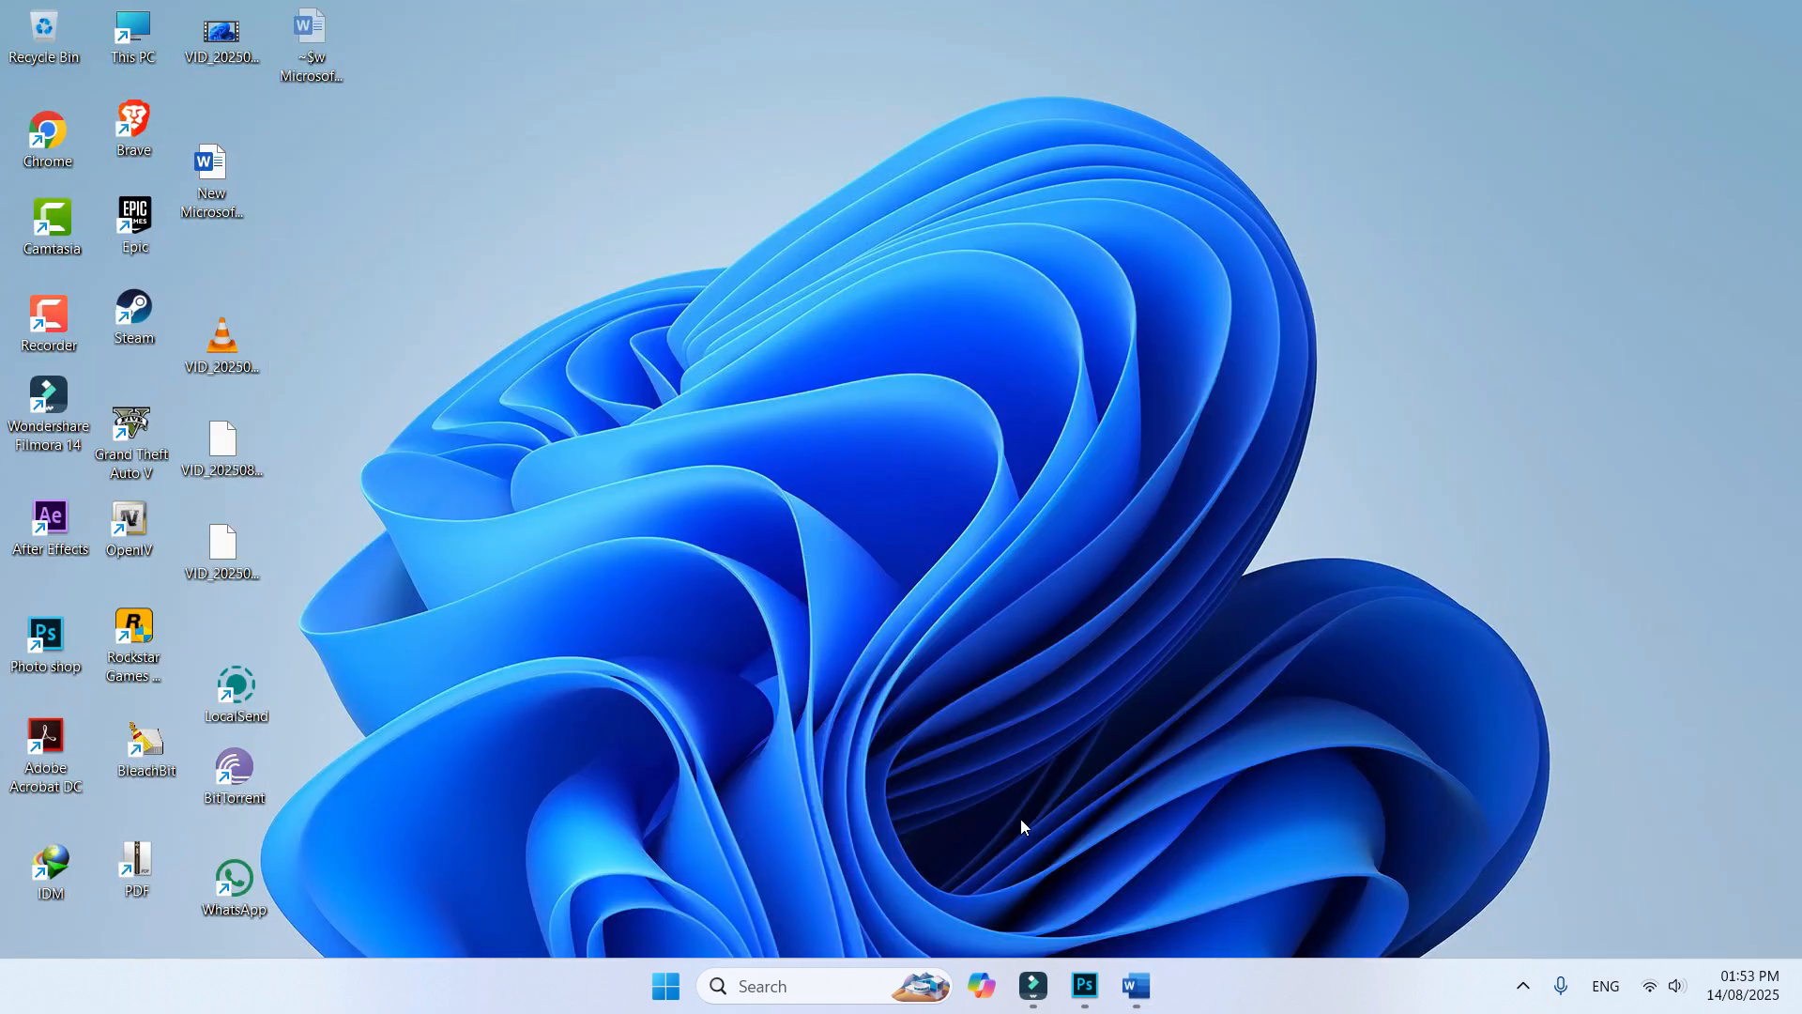
pyautogui.doubleClick(122, 15)
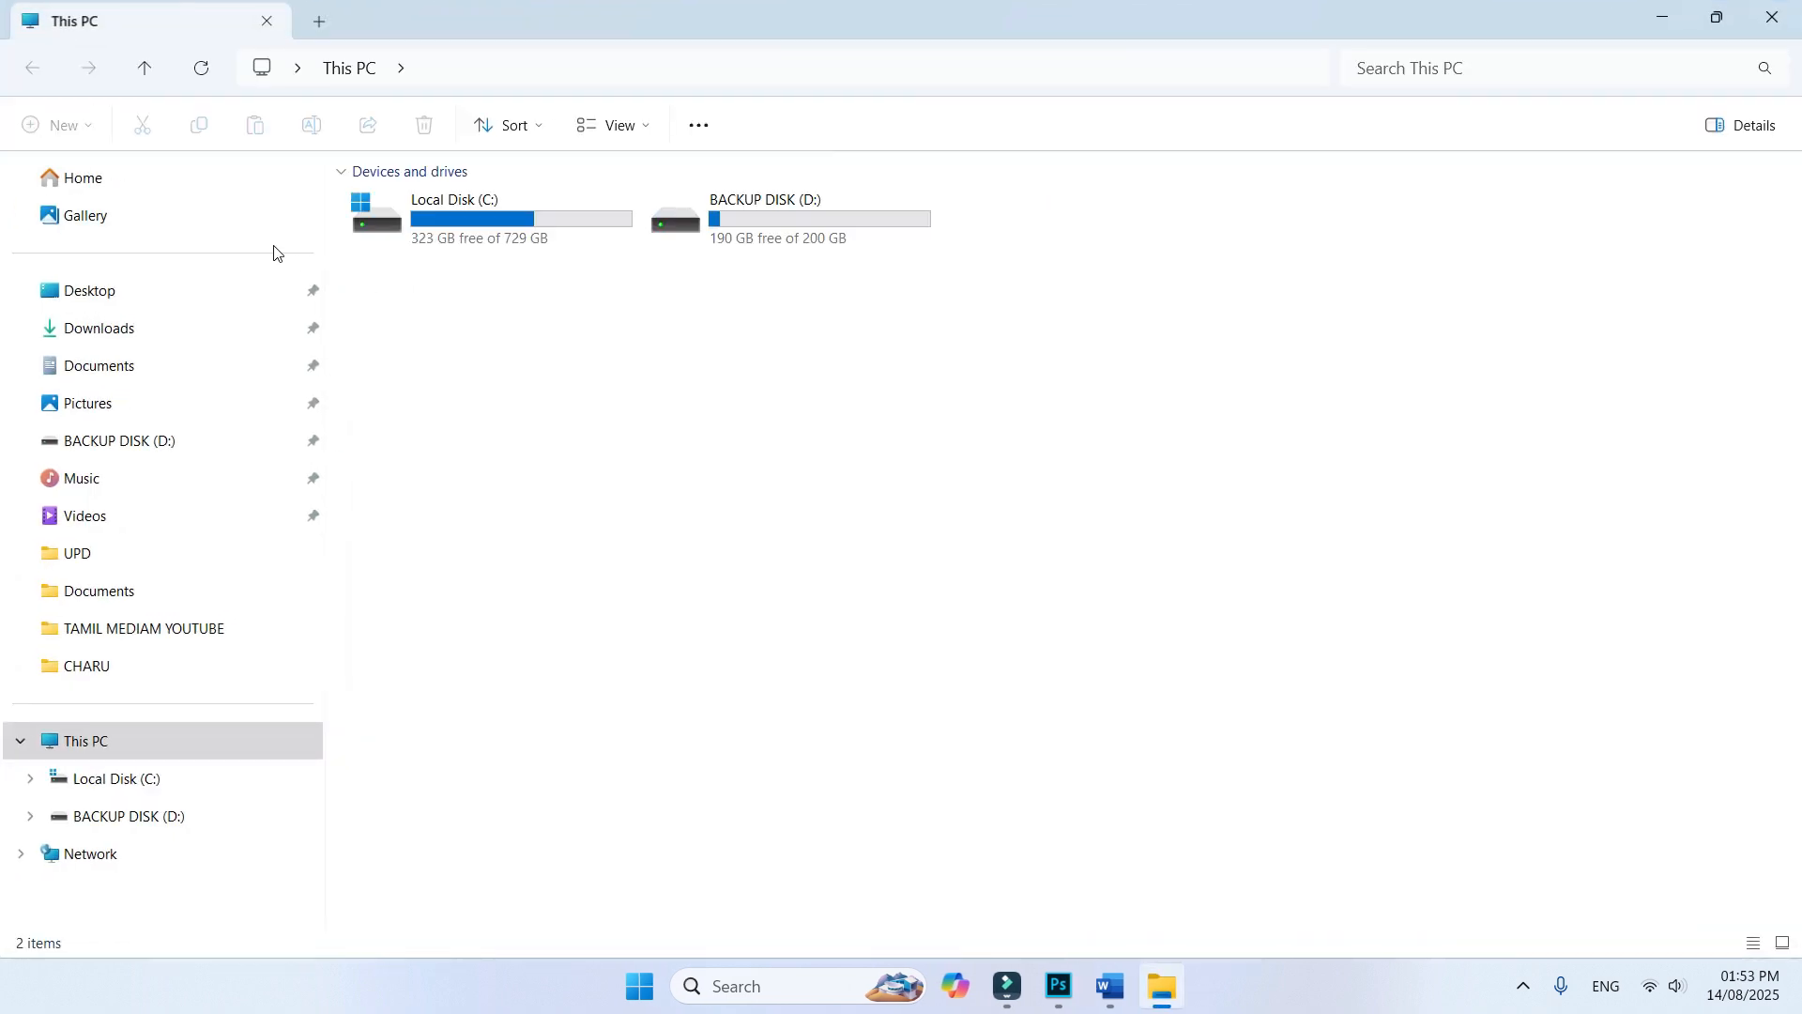
pyautogui.click(108, 330)
pyautogui.doubleClick(410, 242)
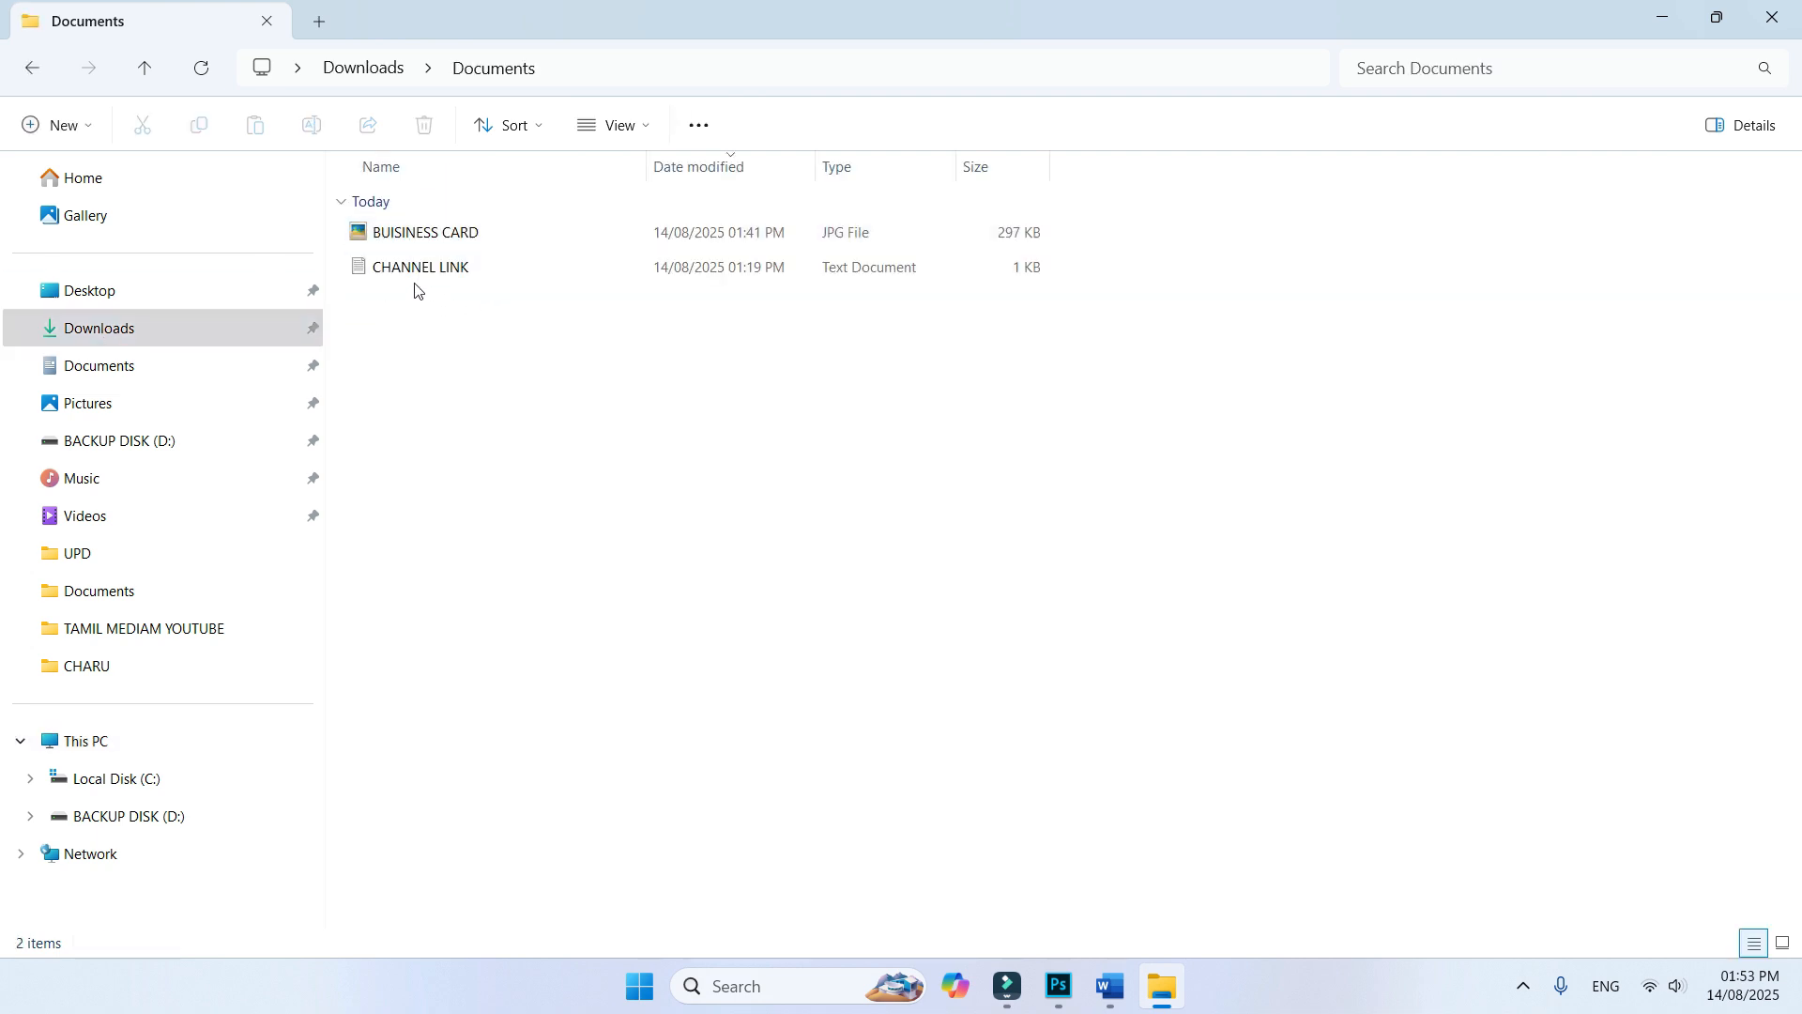
pyautogui.click(437, 274)
pyautogui.doubleClick(436, 271)
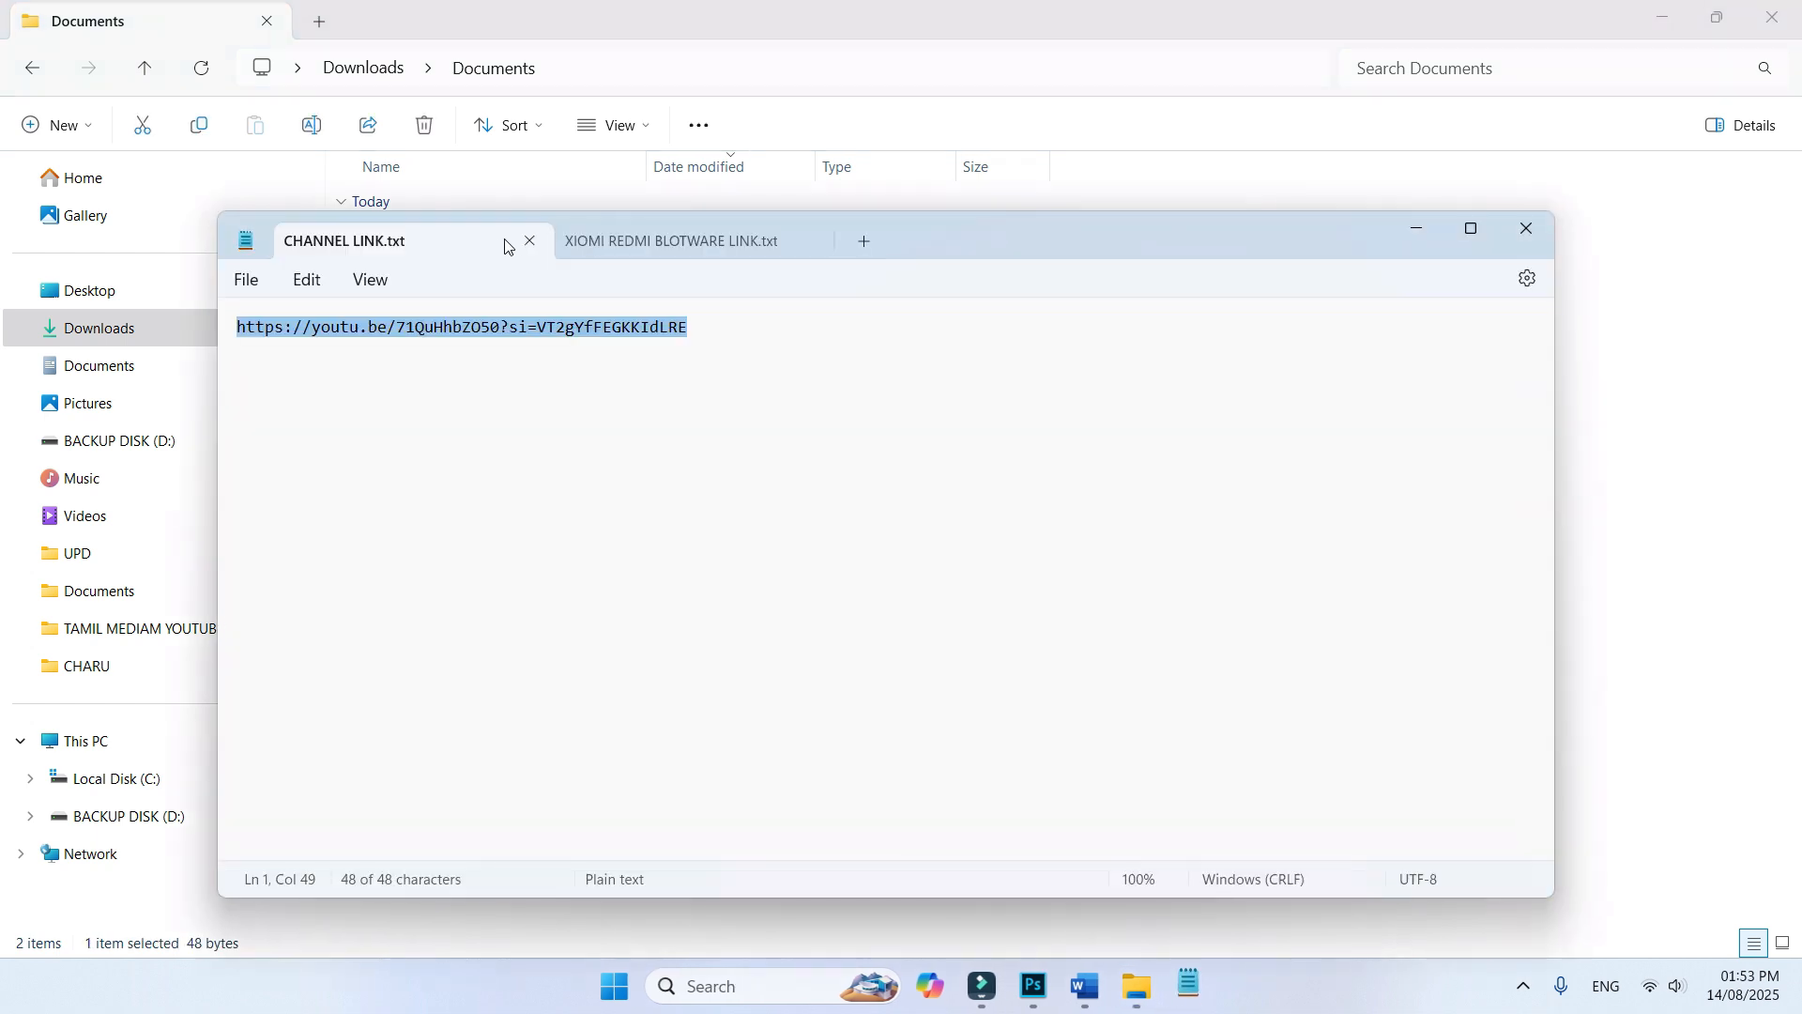
# Copy the YouTube link from the text file, and close Notepad and File Explorer.
pyautogui.rightClick(655, 335)
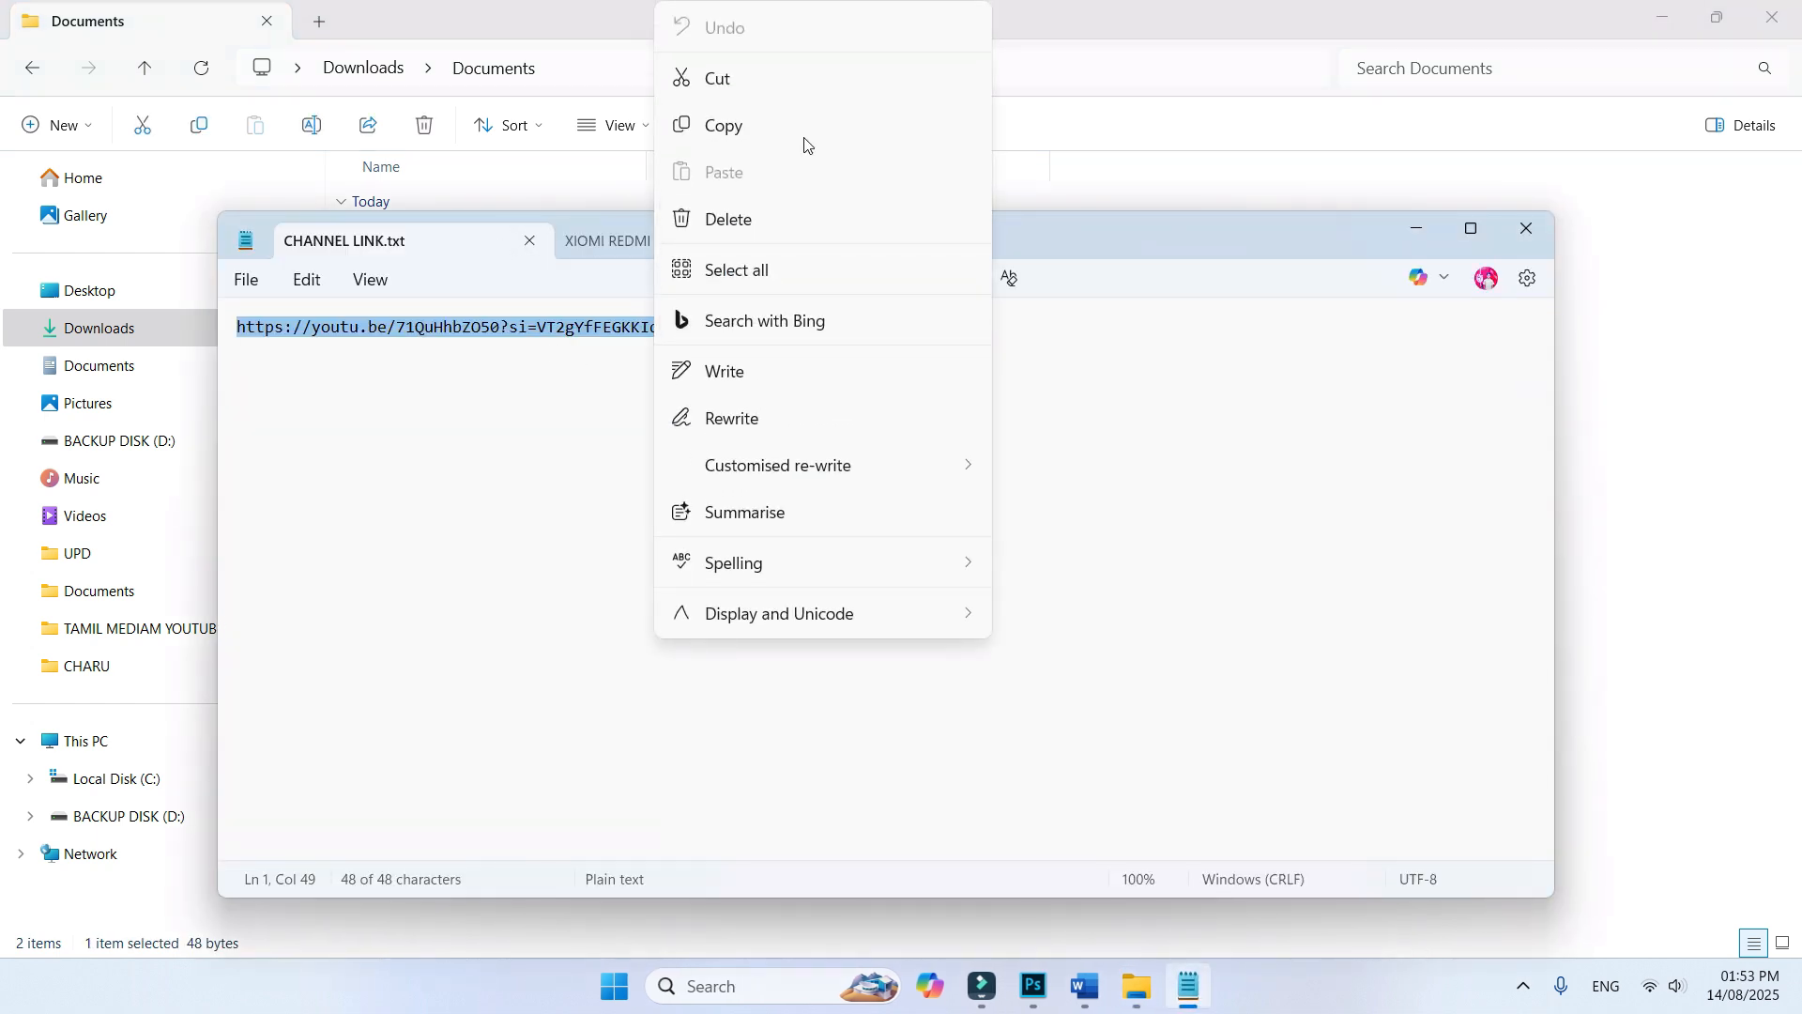
pyautogui.click(732, 131)
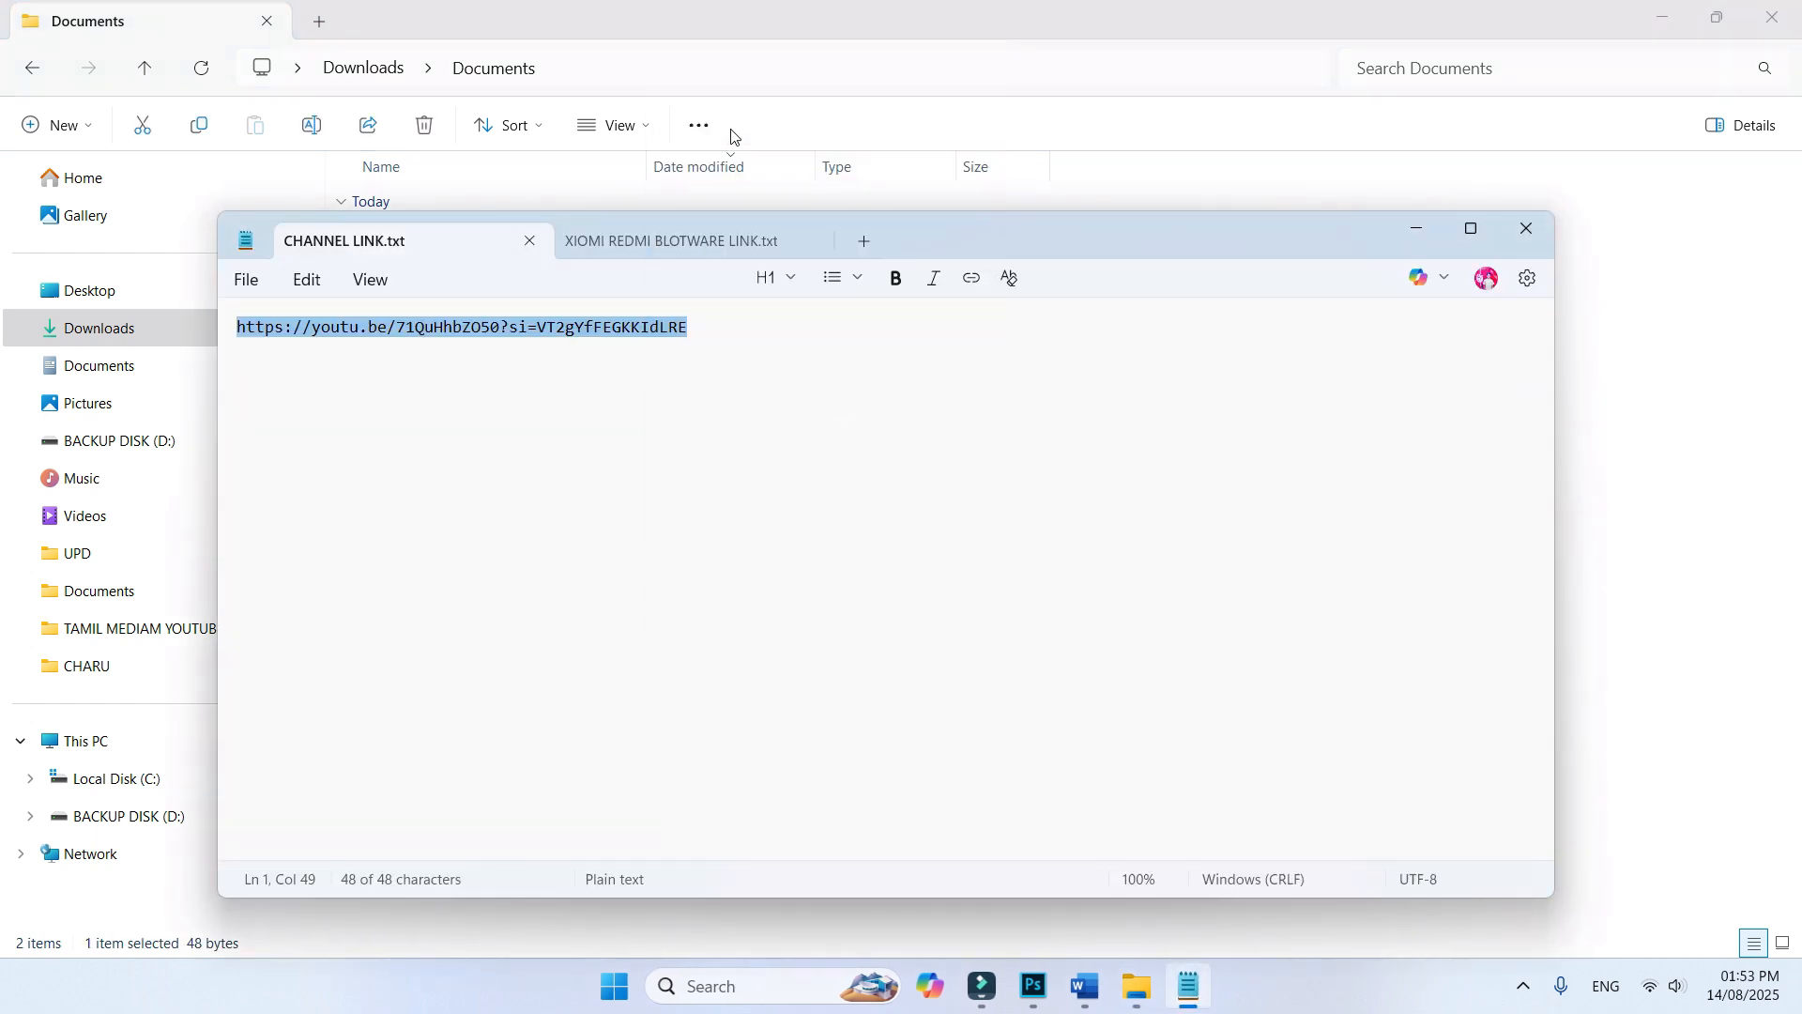
pyautogui.click(1530, 229)
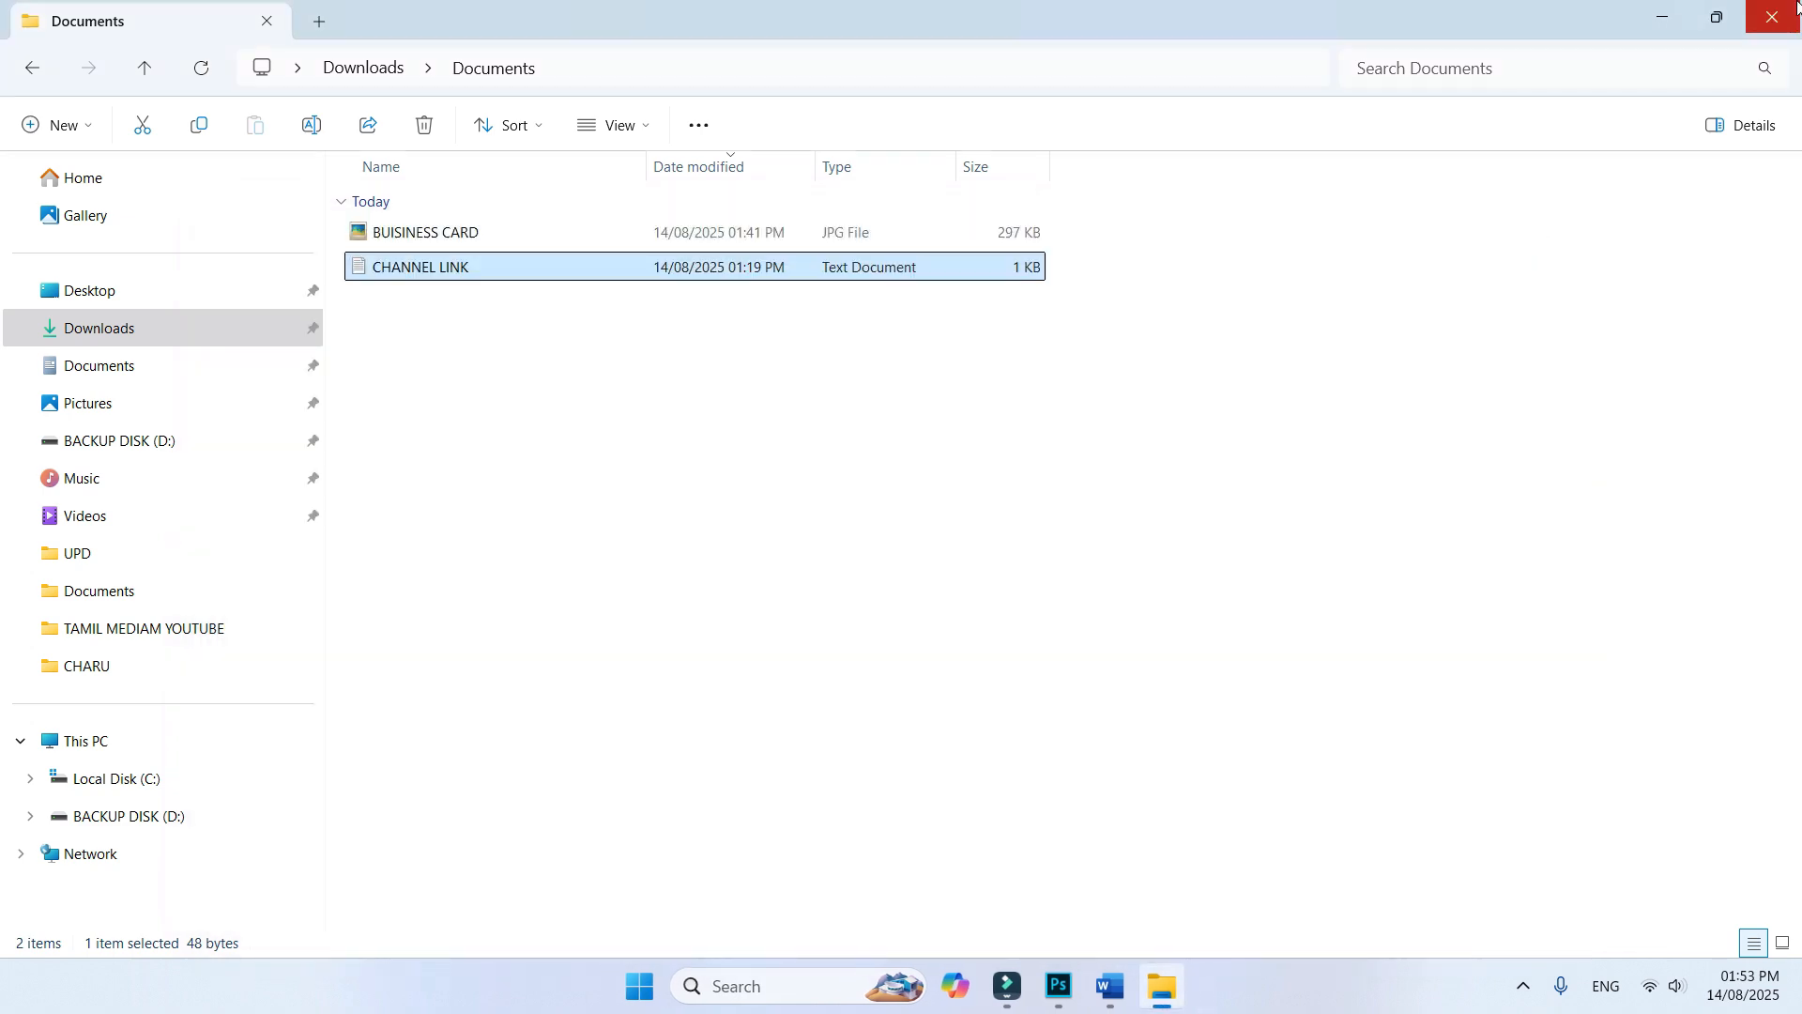
pyautogui.click(1772, 17)
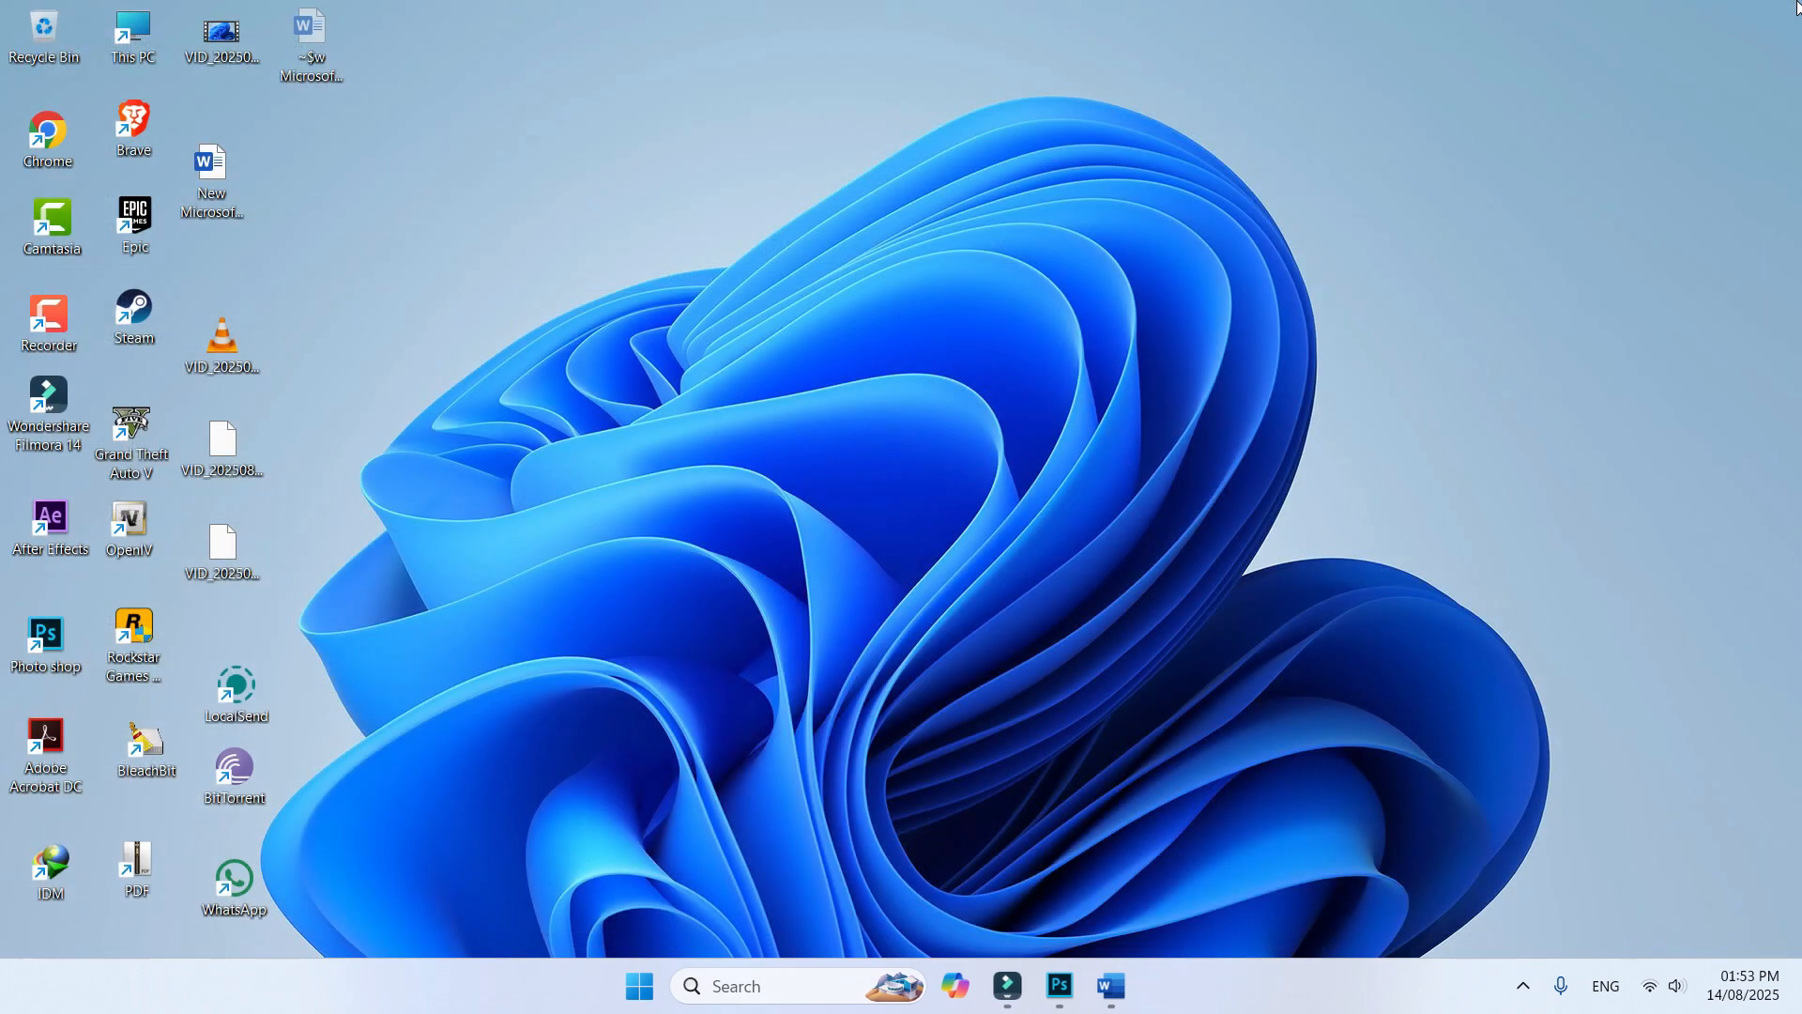
# Return to Word, paste the copied YouTube link as the QR code text and set the code's size to 215.
pyautogui.click(1133, 991)
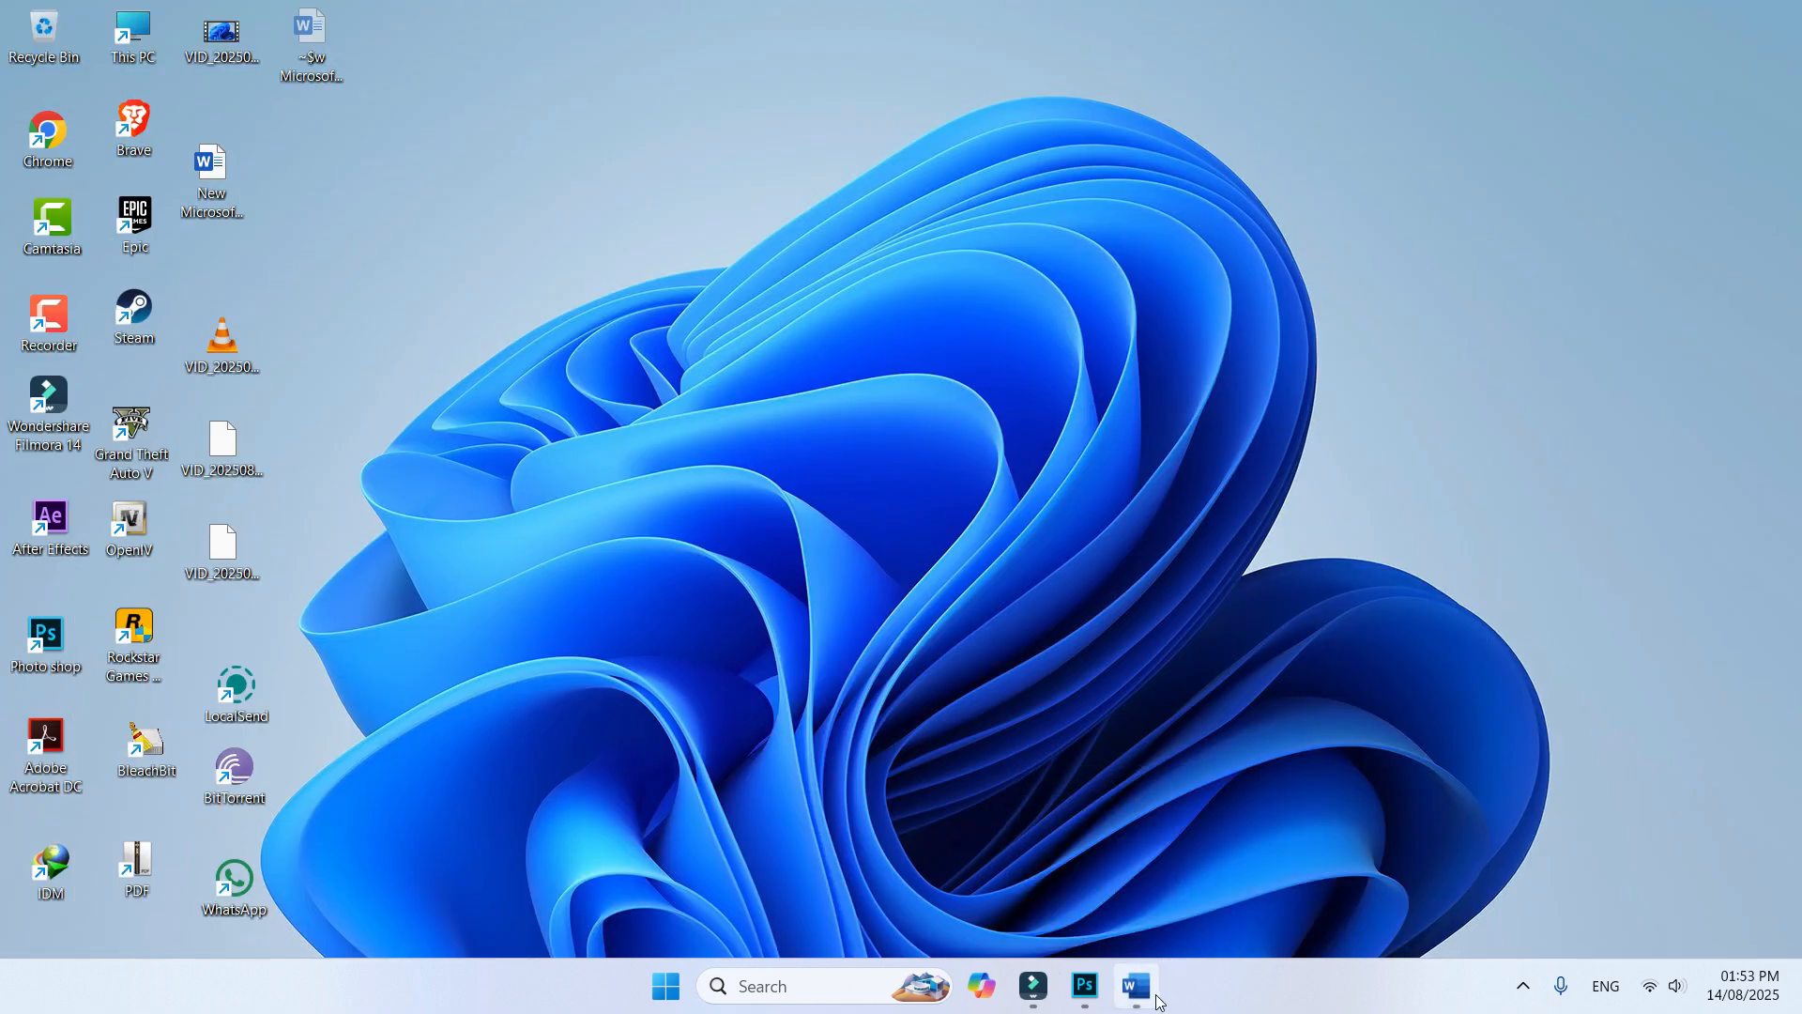
pyautogui.click(1135, 869)
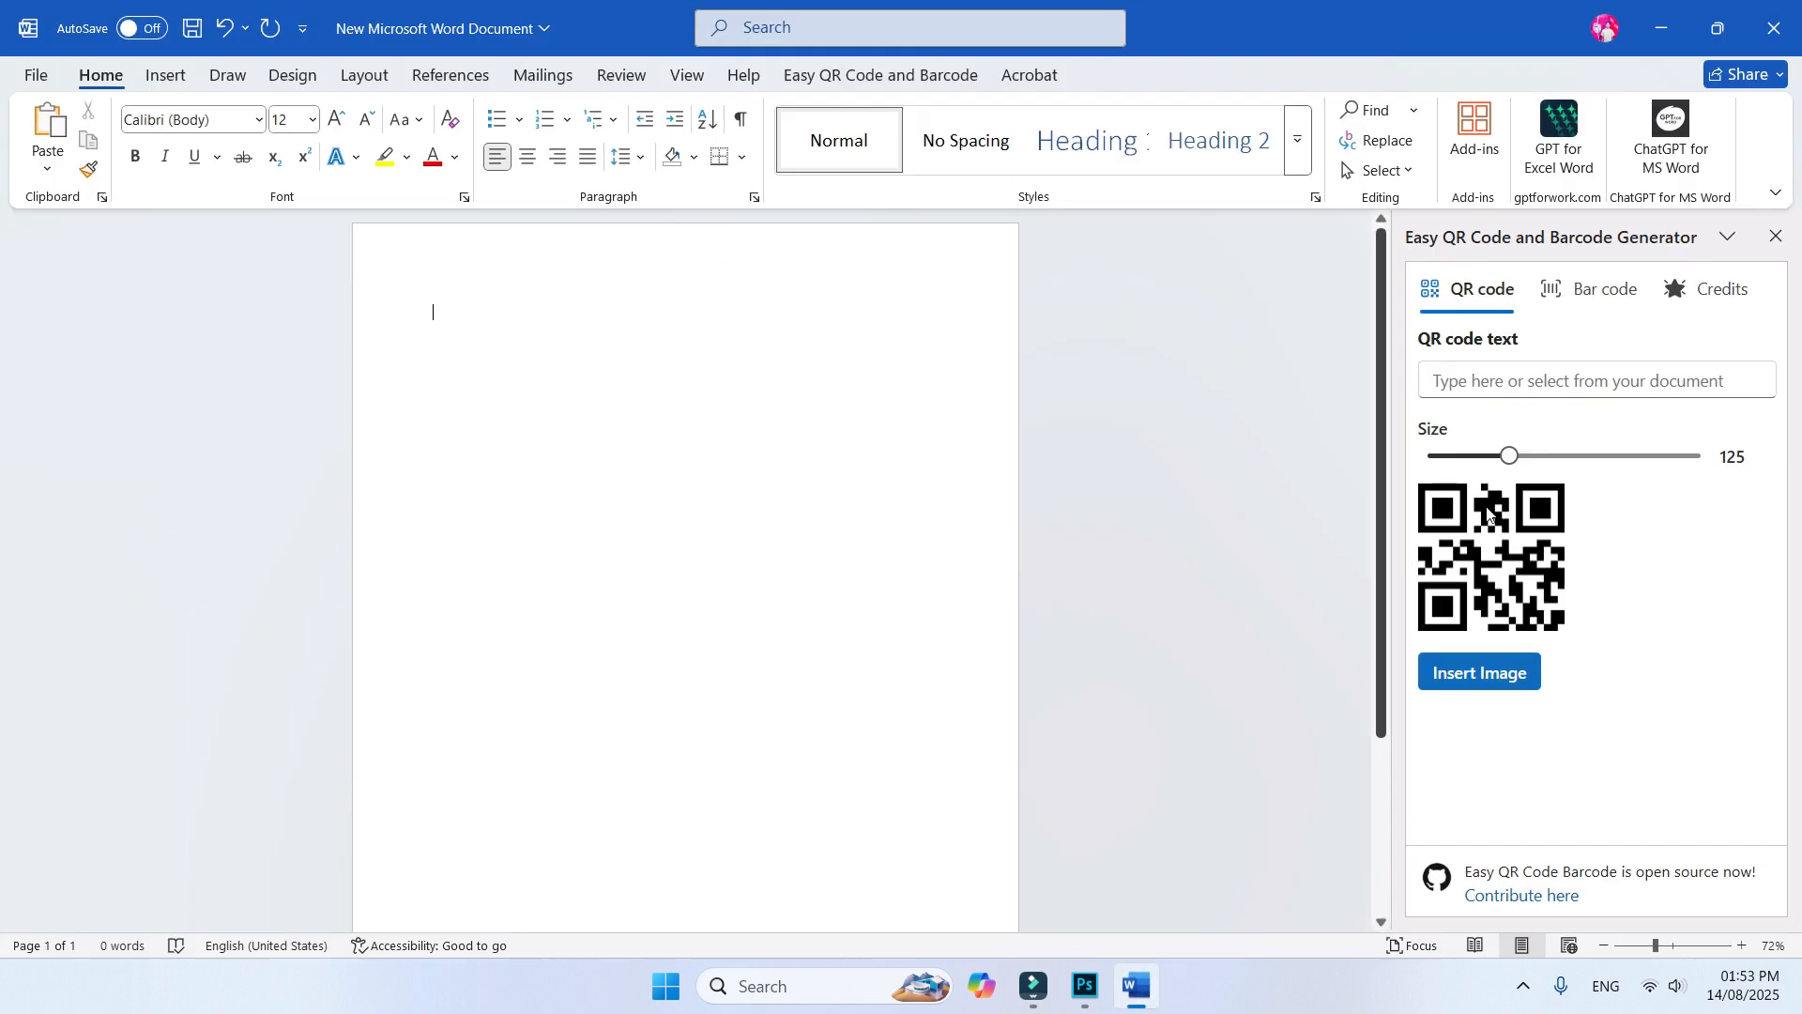
pyautogui.click(1584, 378)
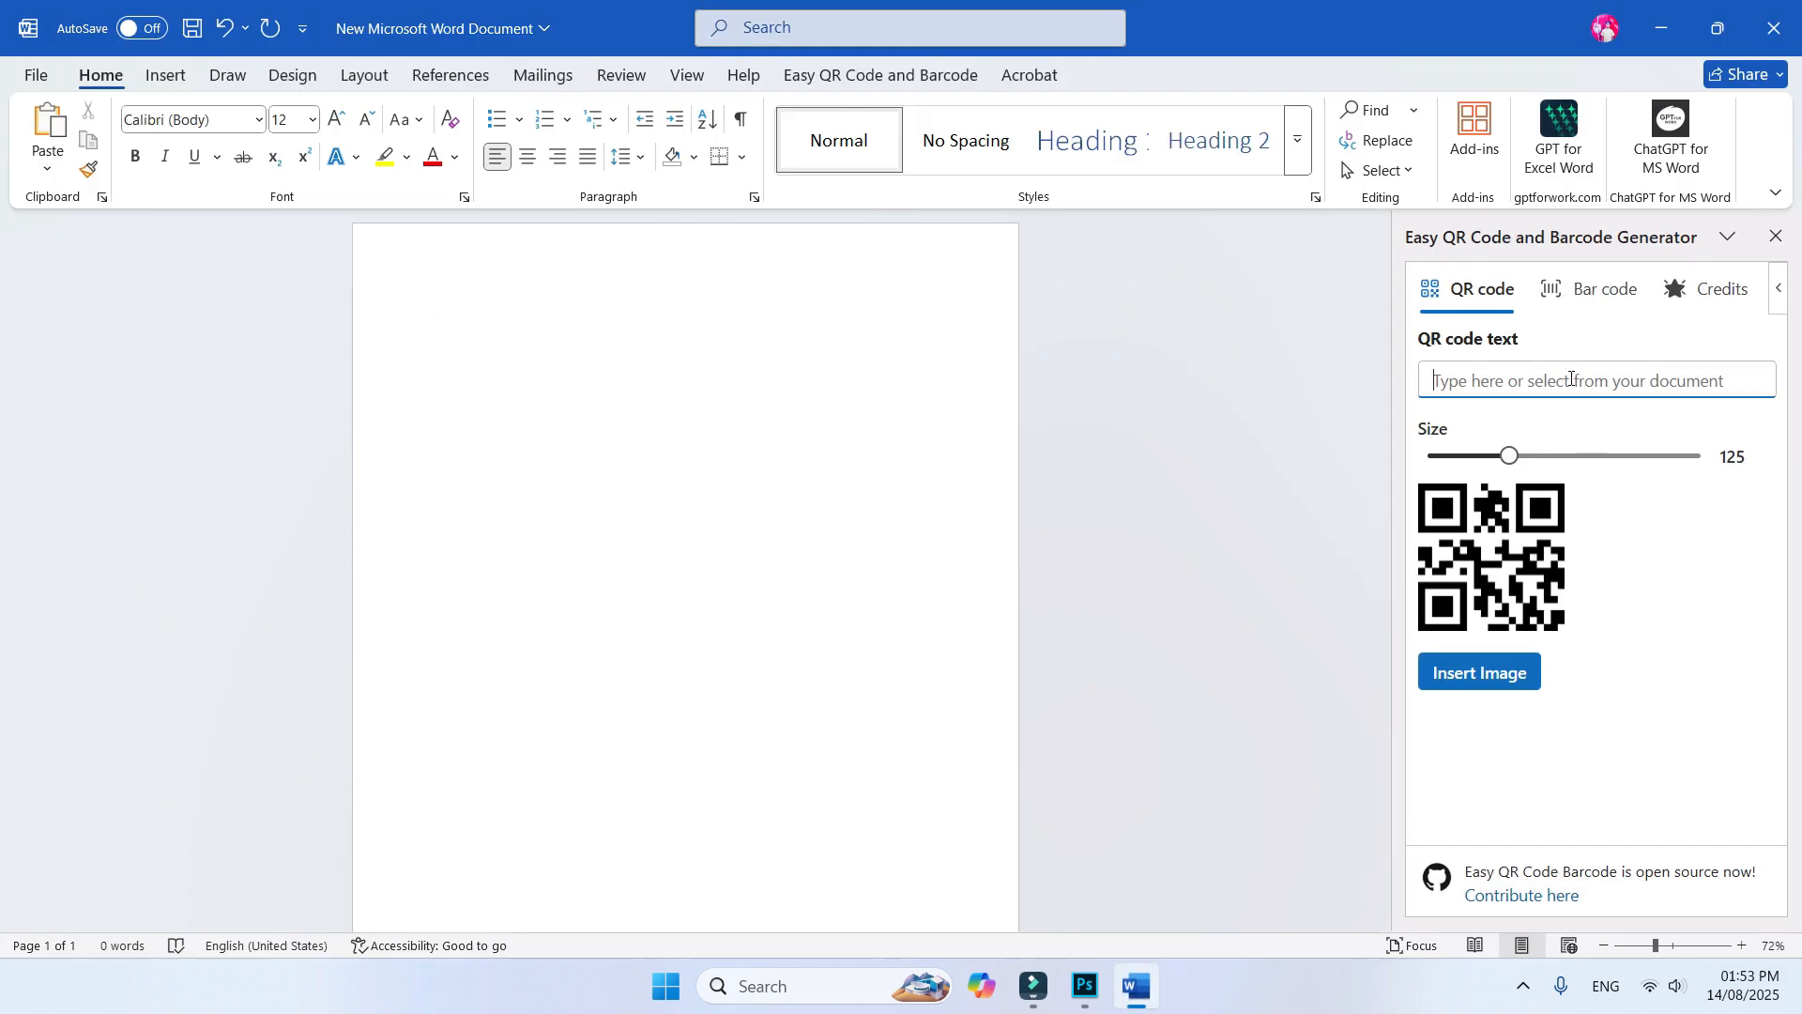
pyautogui.rightClick(1553, 378)
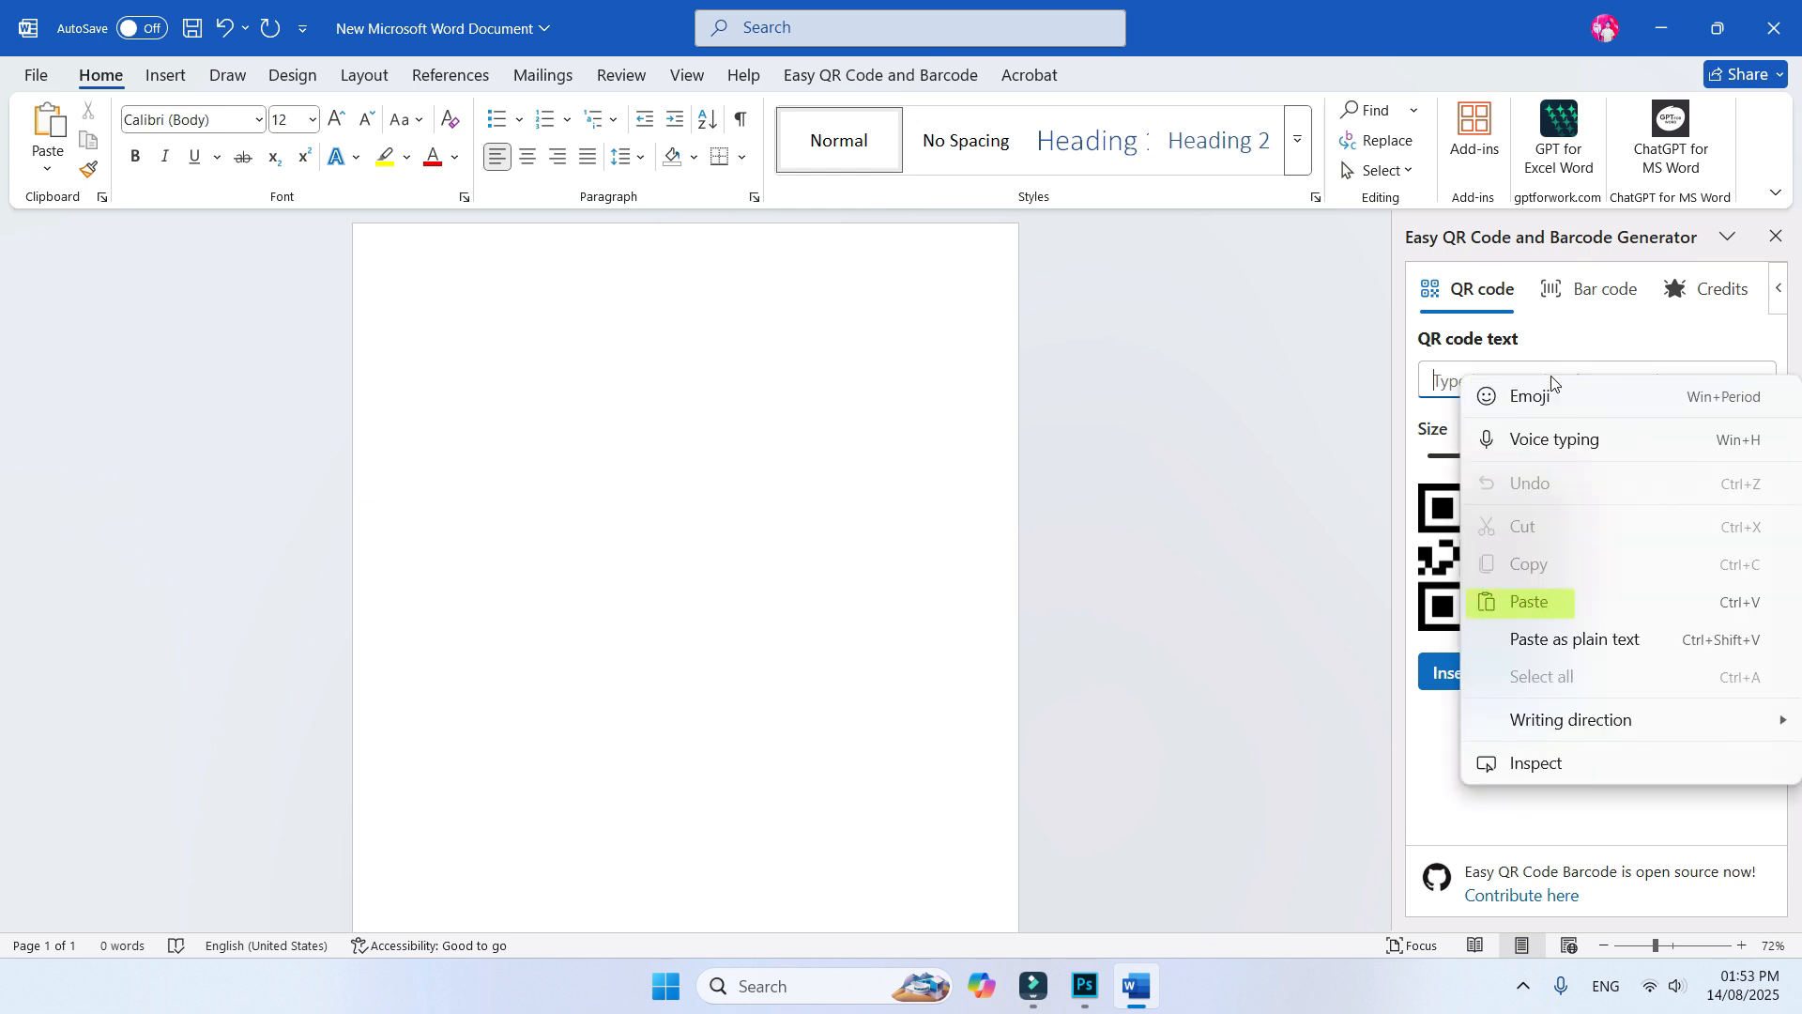
pyautogui.click(1552, 602)
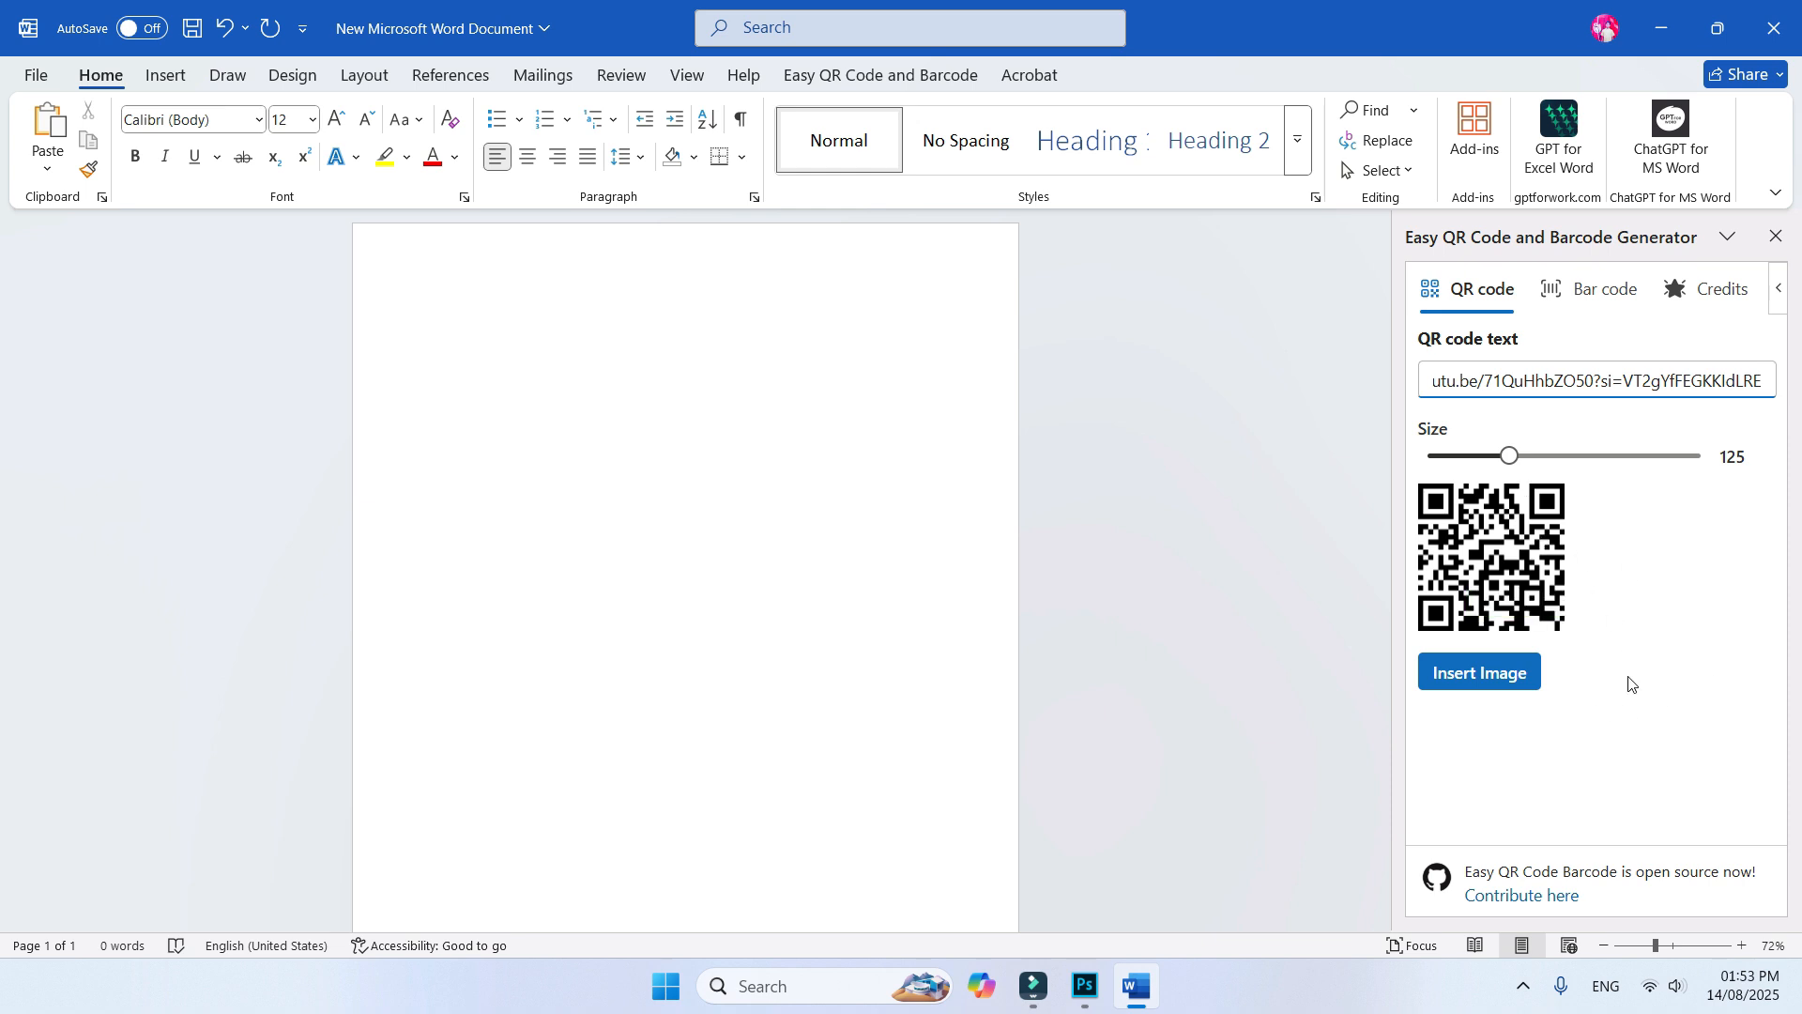
pyautogui.moveTo(1509, 456); pyautogui.dragTo(1612, 472)
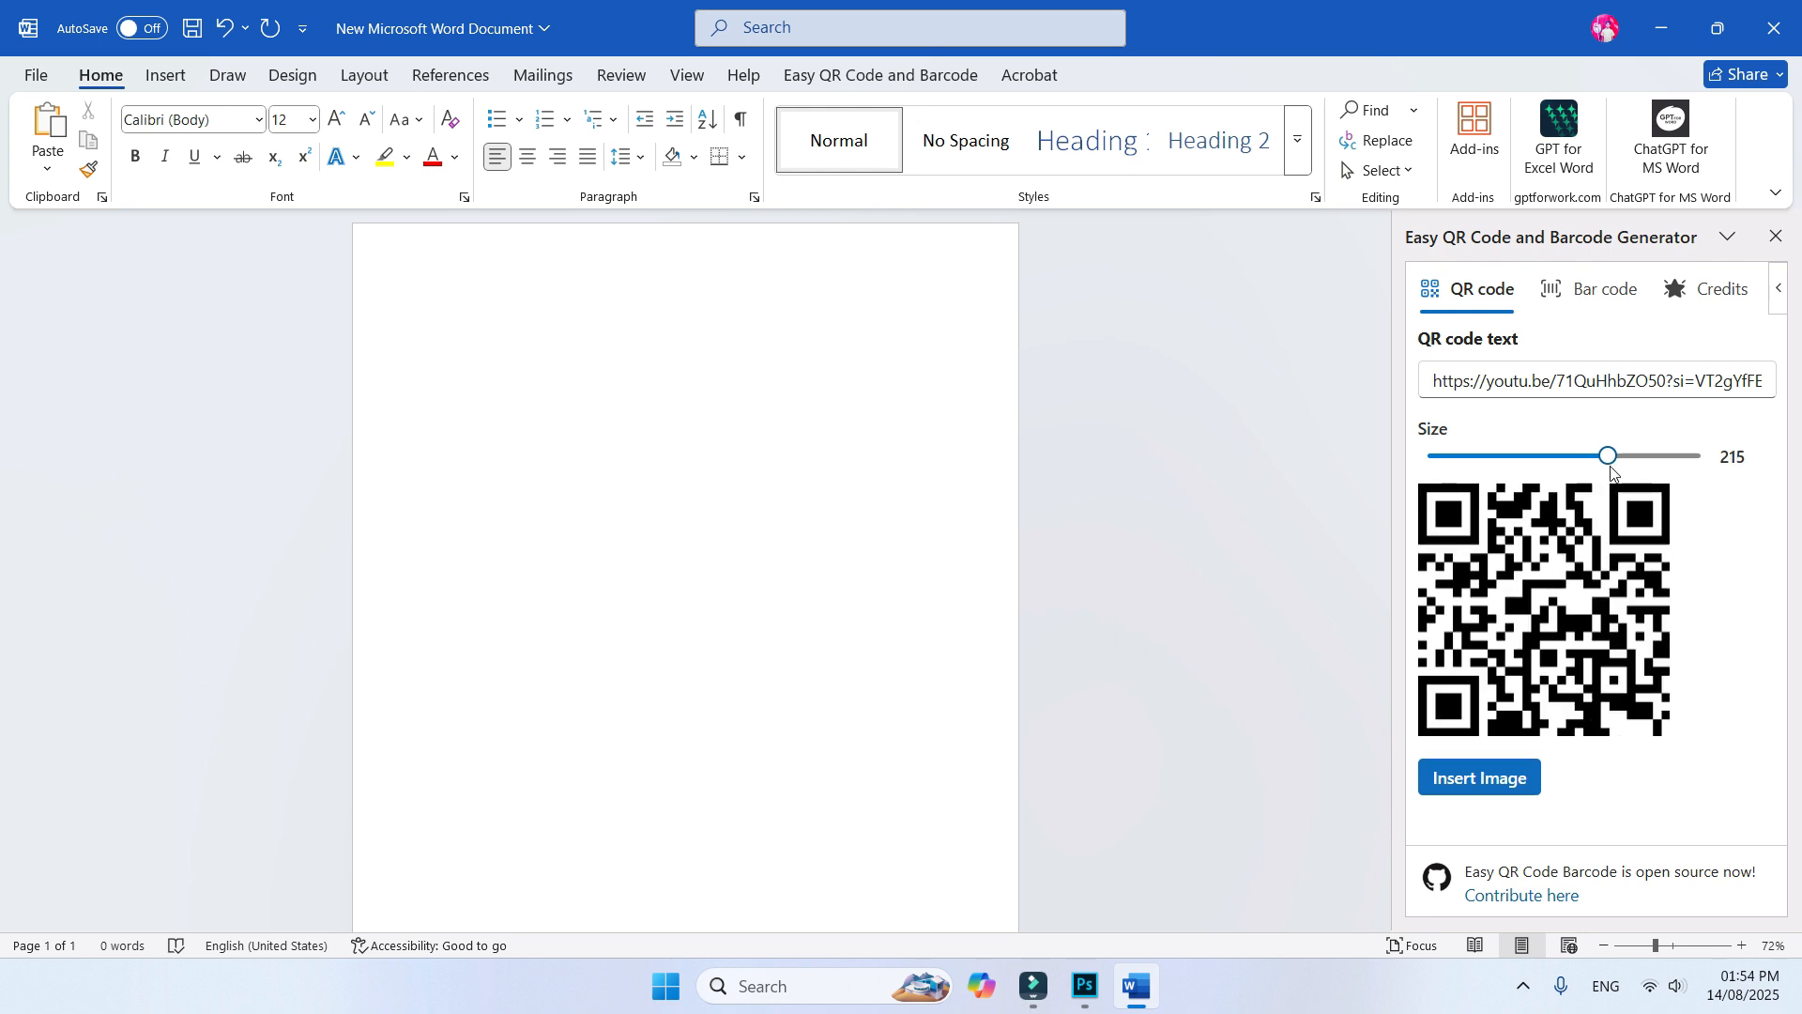
# Insert the generated QR code into the document as an image and copy that image.
pyautogui.click(1478, 779)
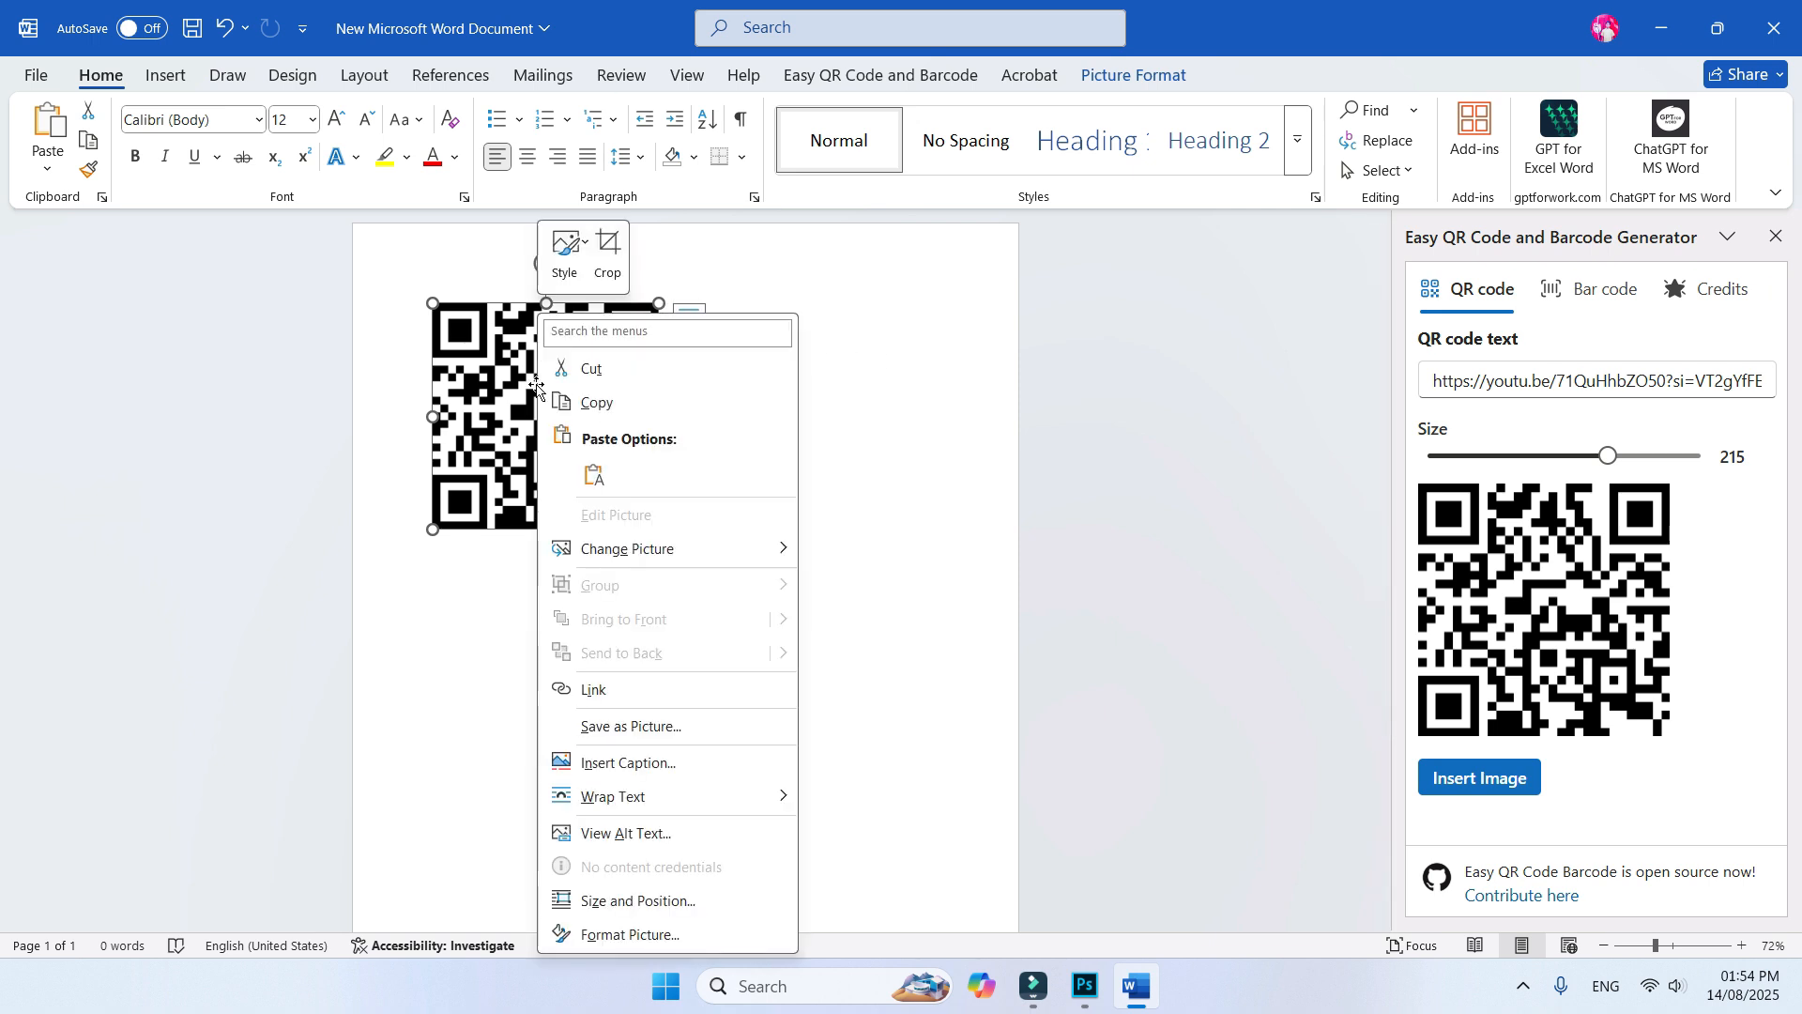
pyautogui.click(649, 406)
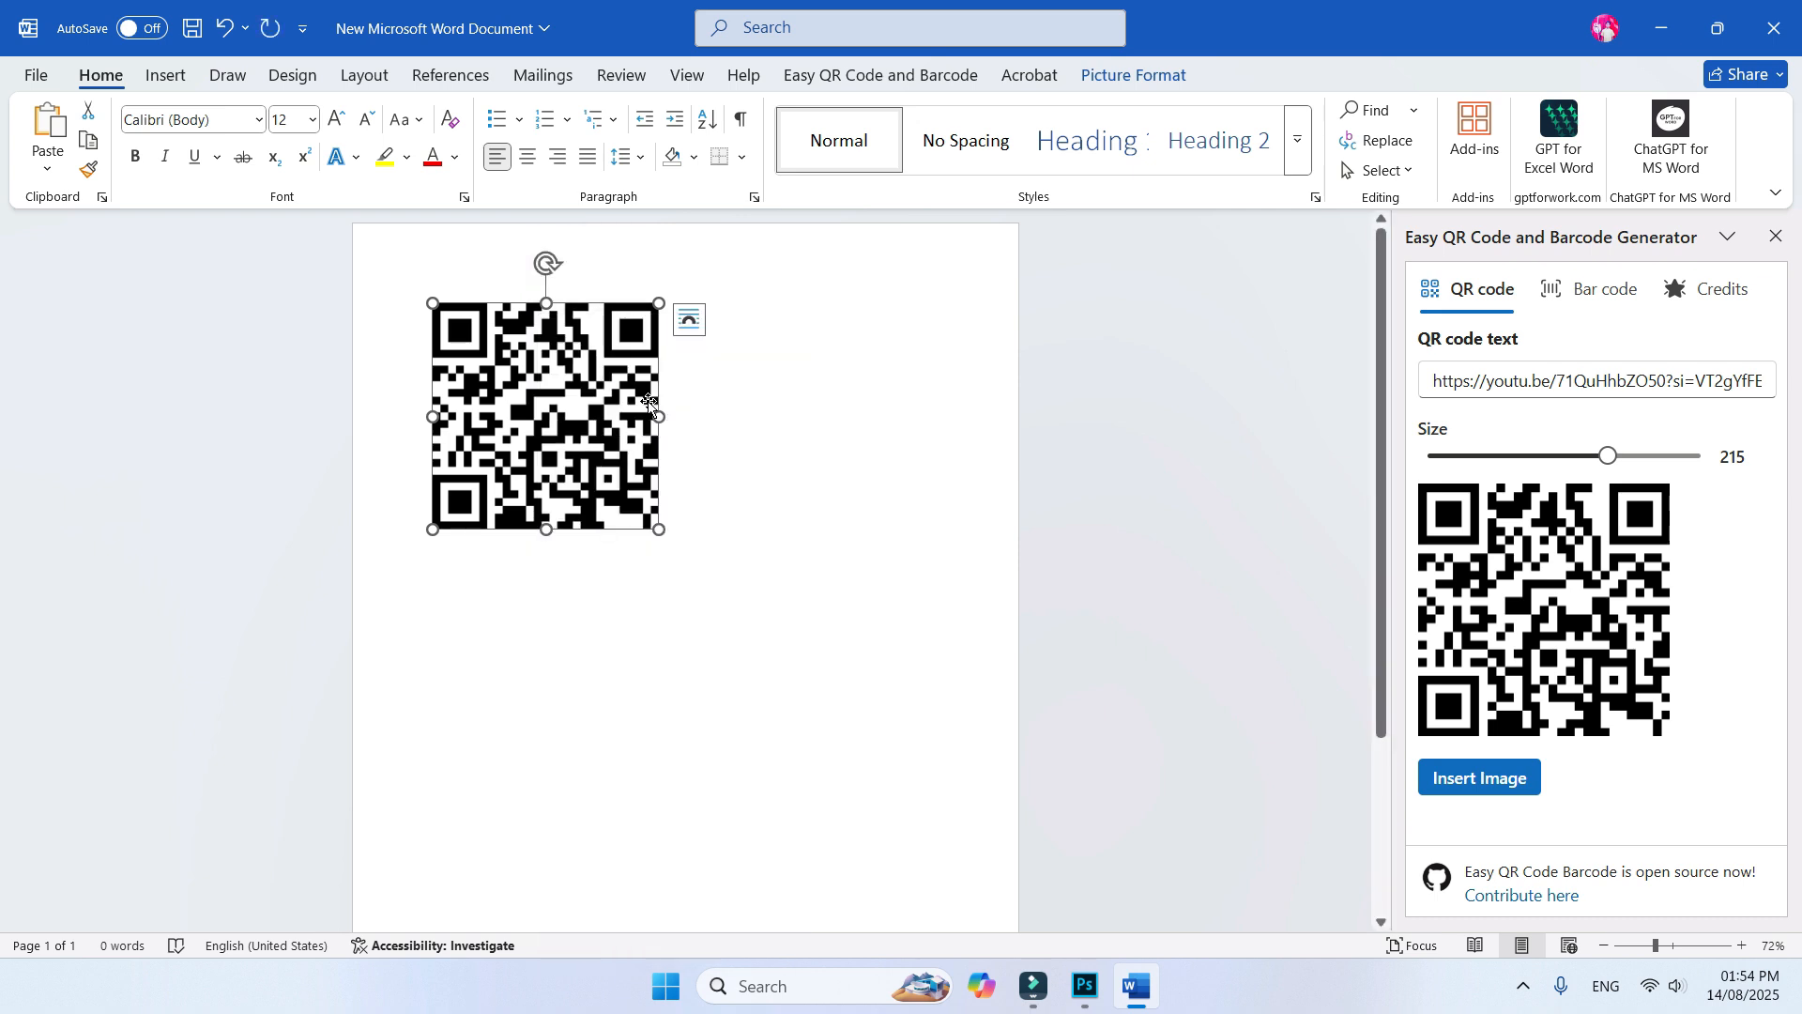
# Minimize Word, switch to Photoshop and paste the copied QR code into the business card document.
pyautogui.click(1665, 22)
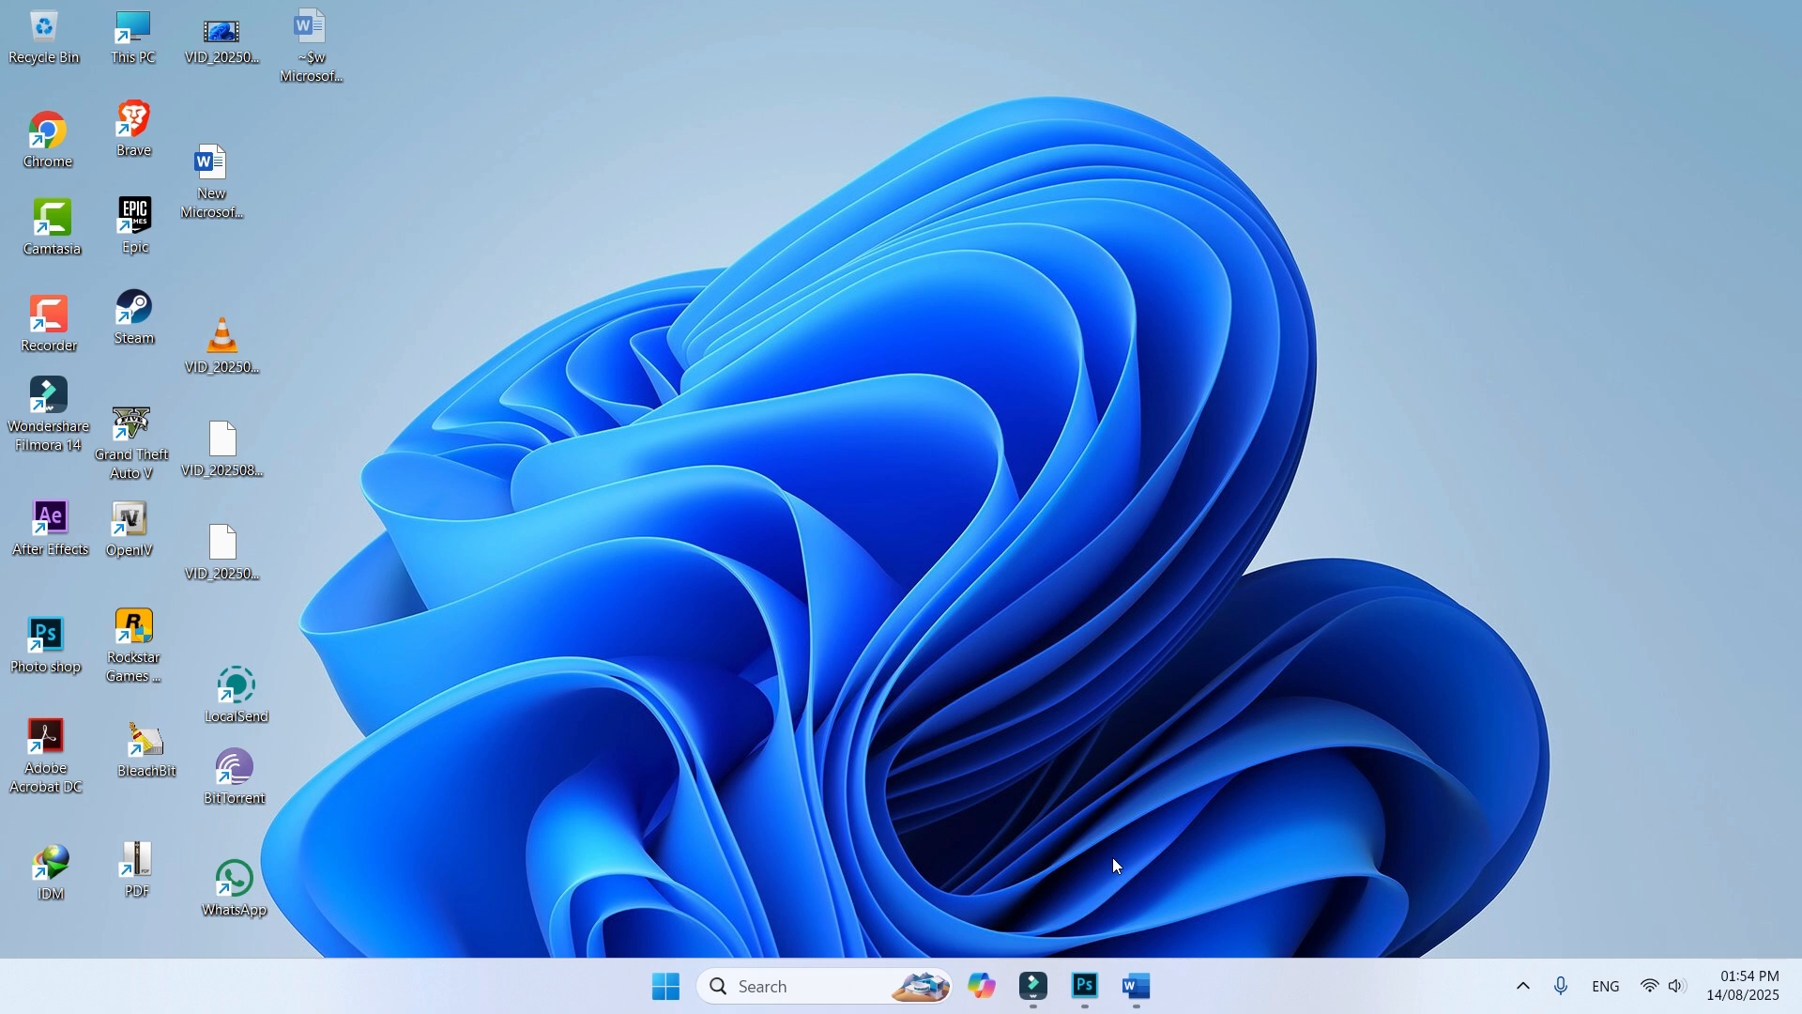
pyautogui.click(1089, 990)
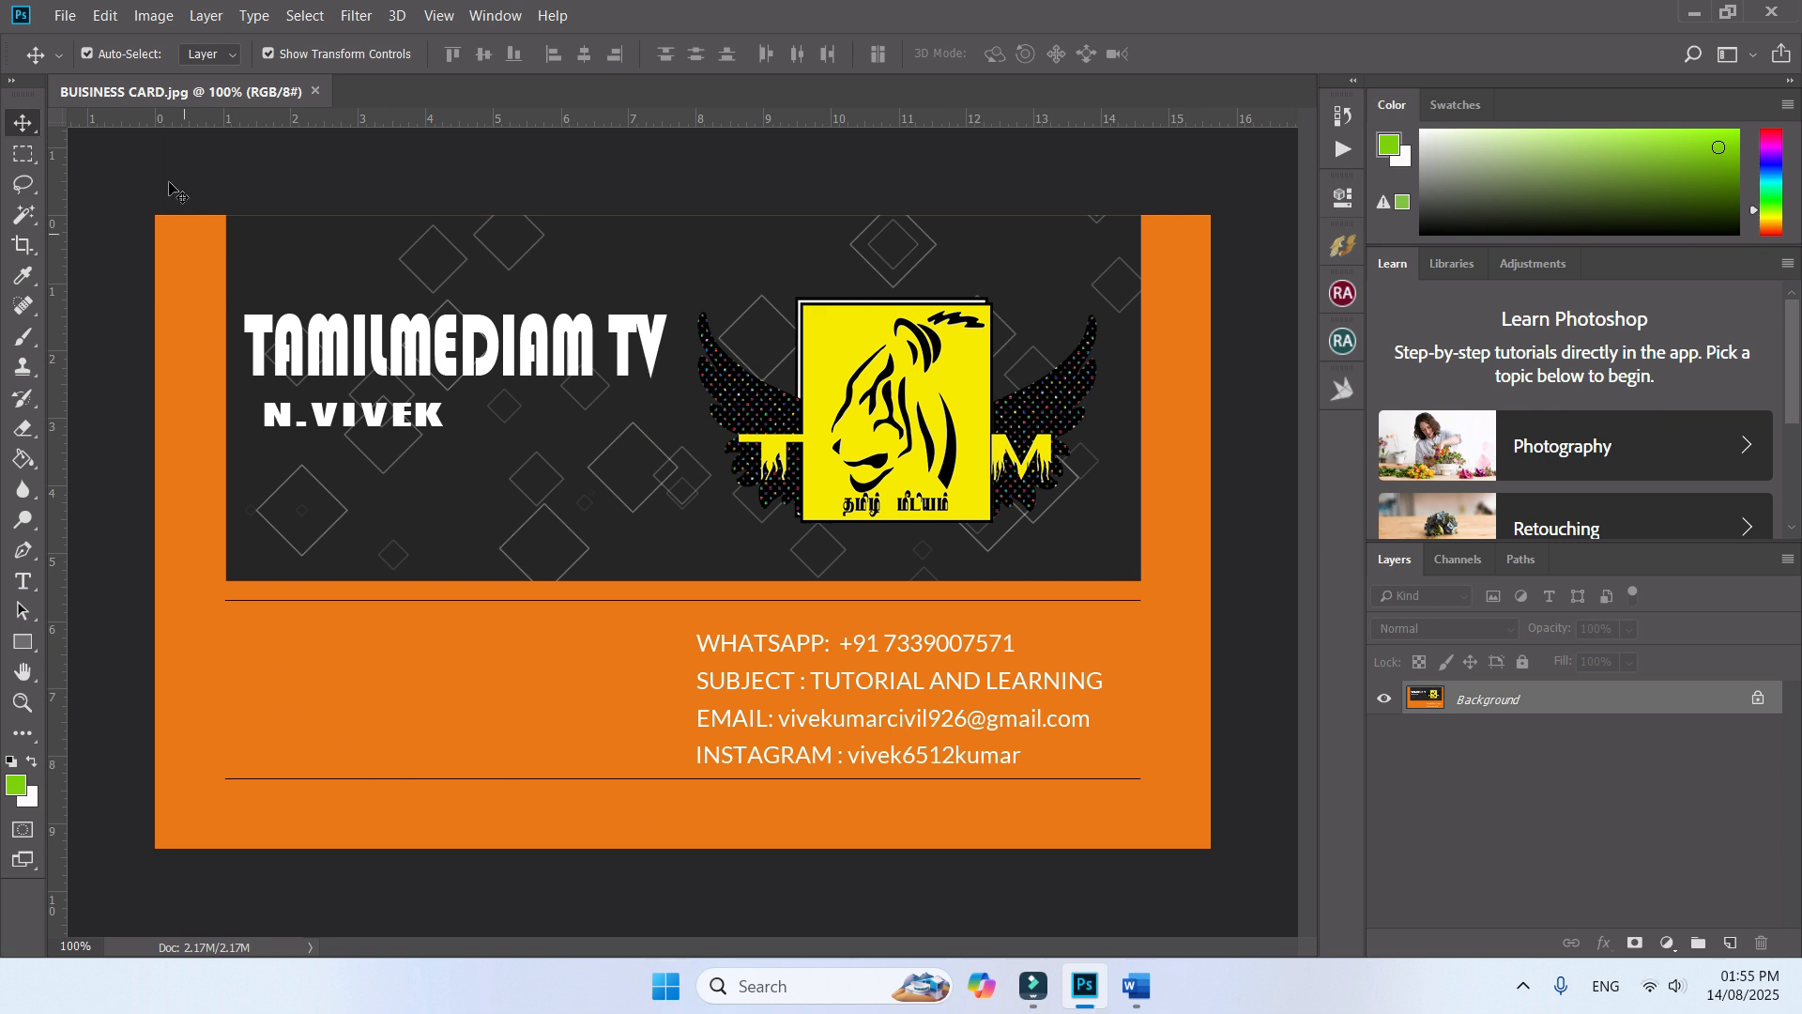
pyautogui.click(110, 16)
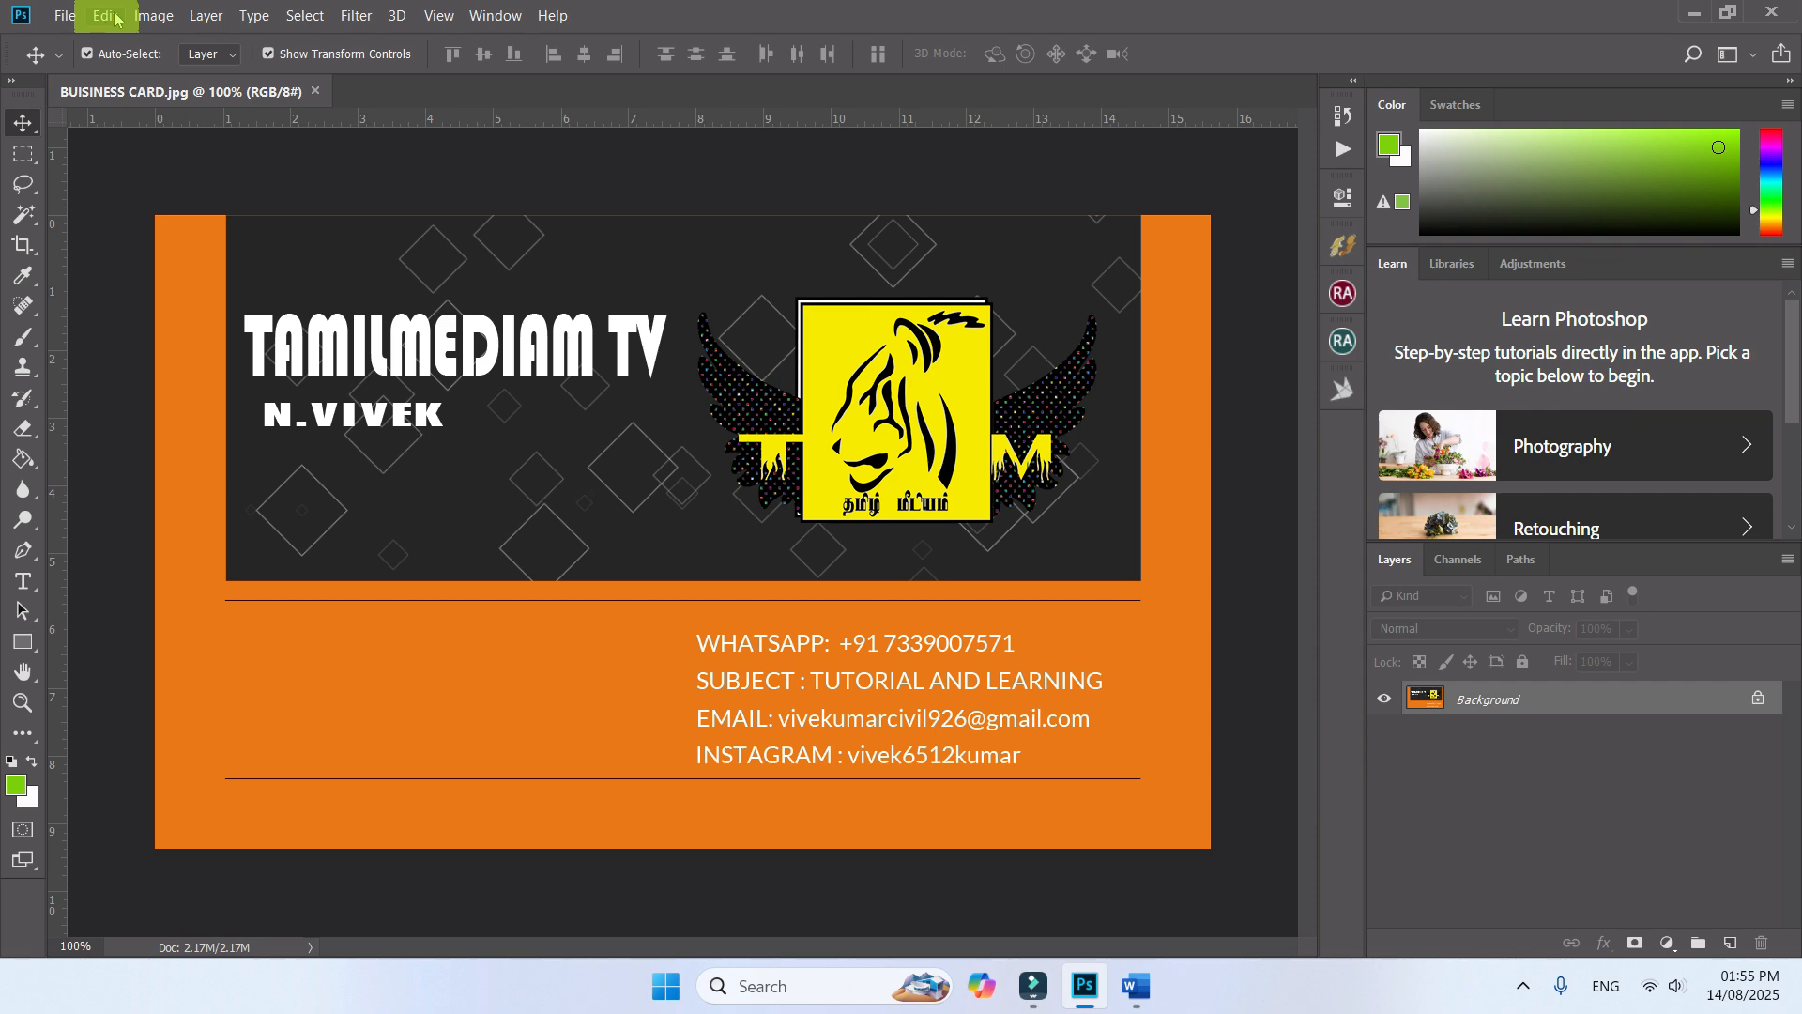
pyautogui.click(112, 16)
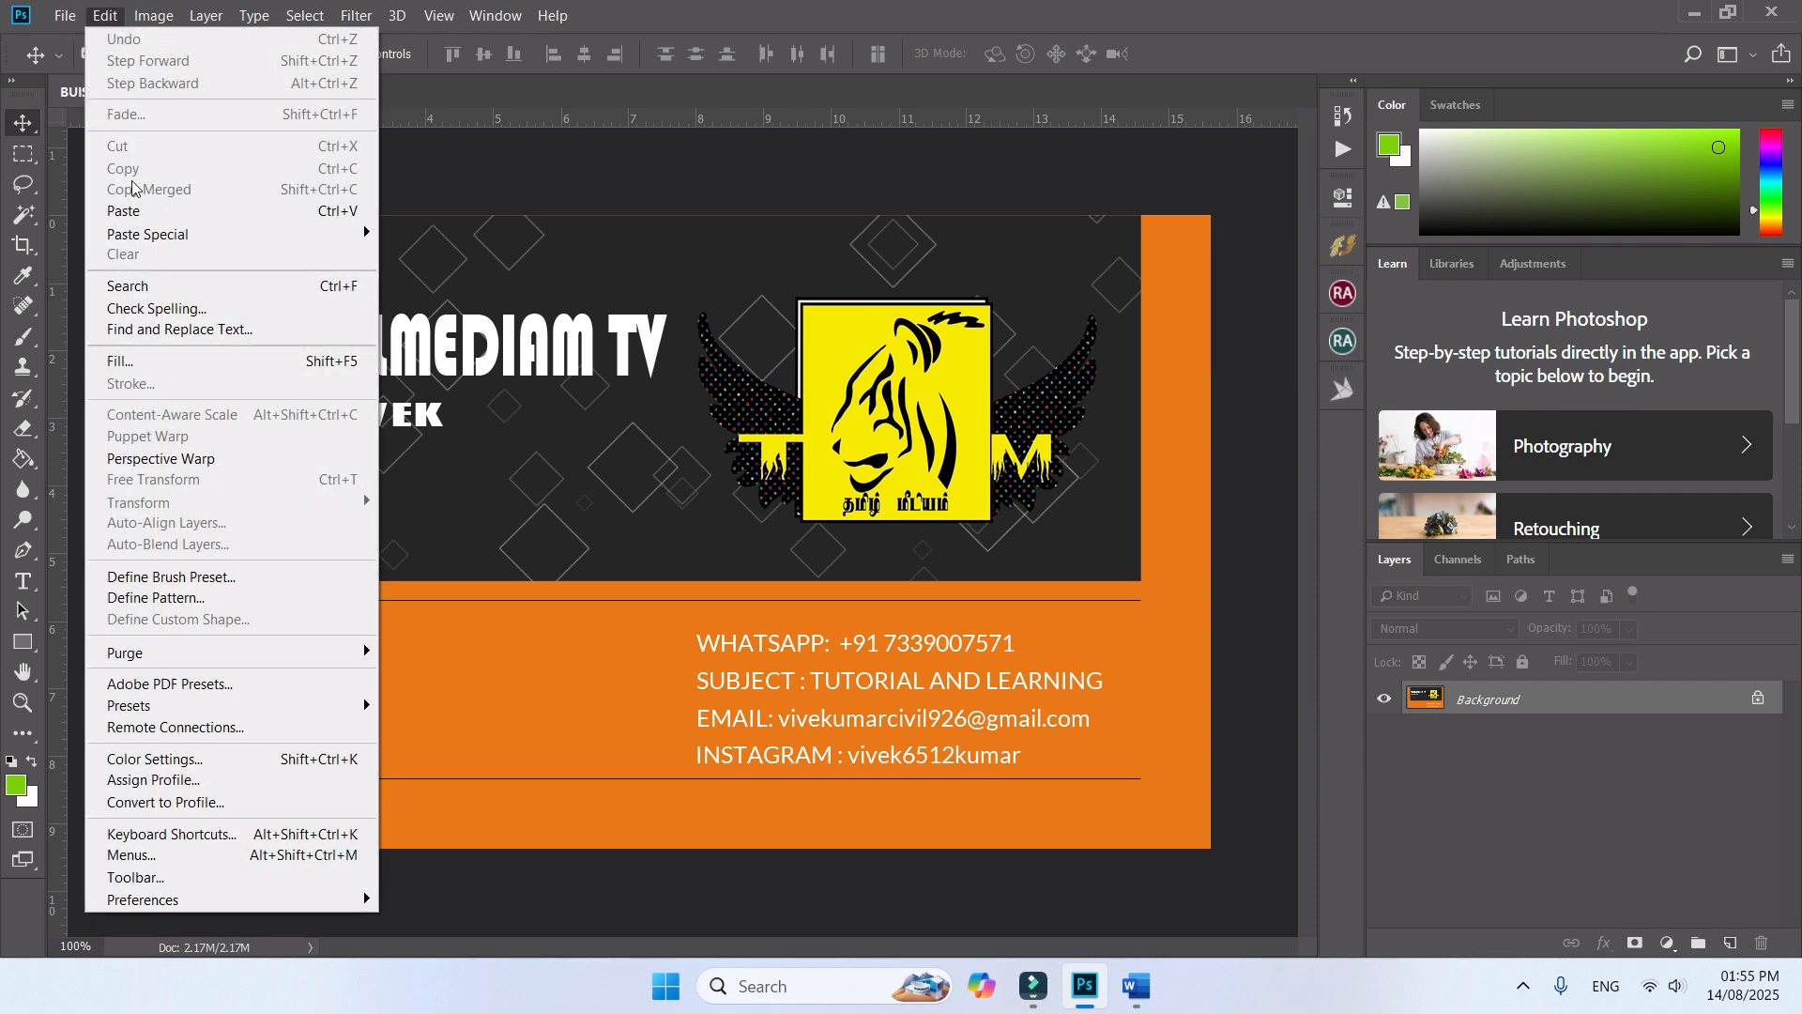
pyautogui.click(132, 215)
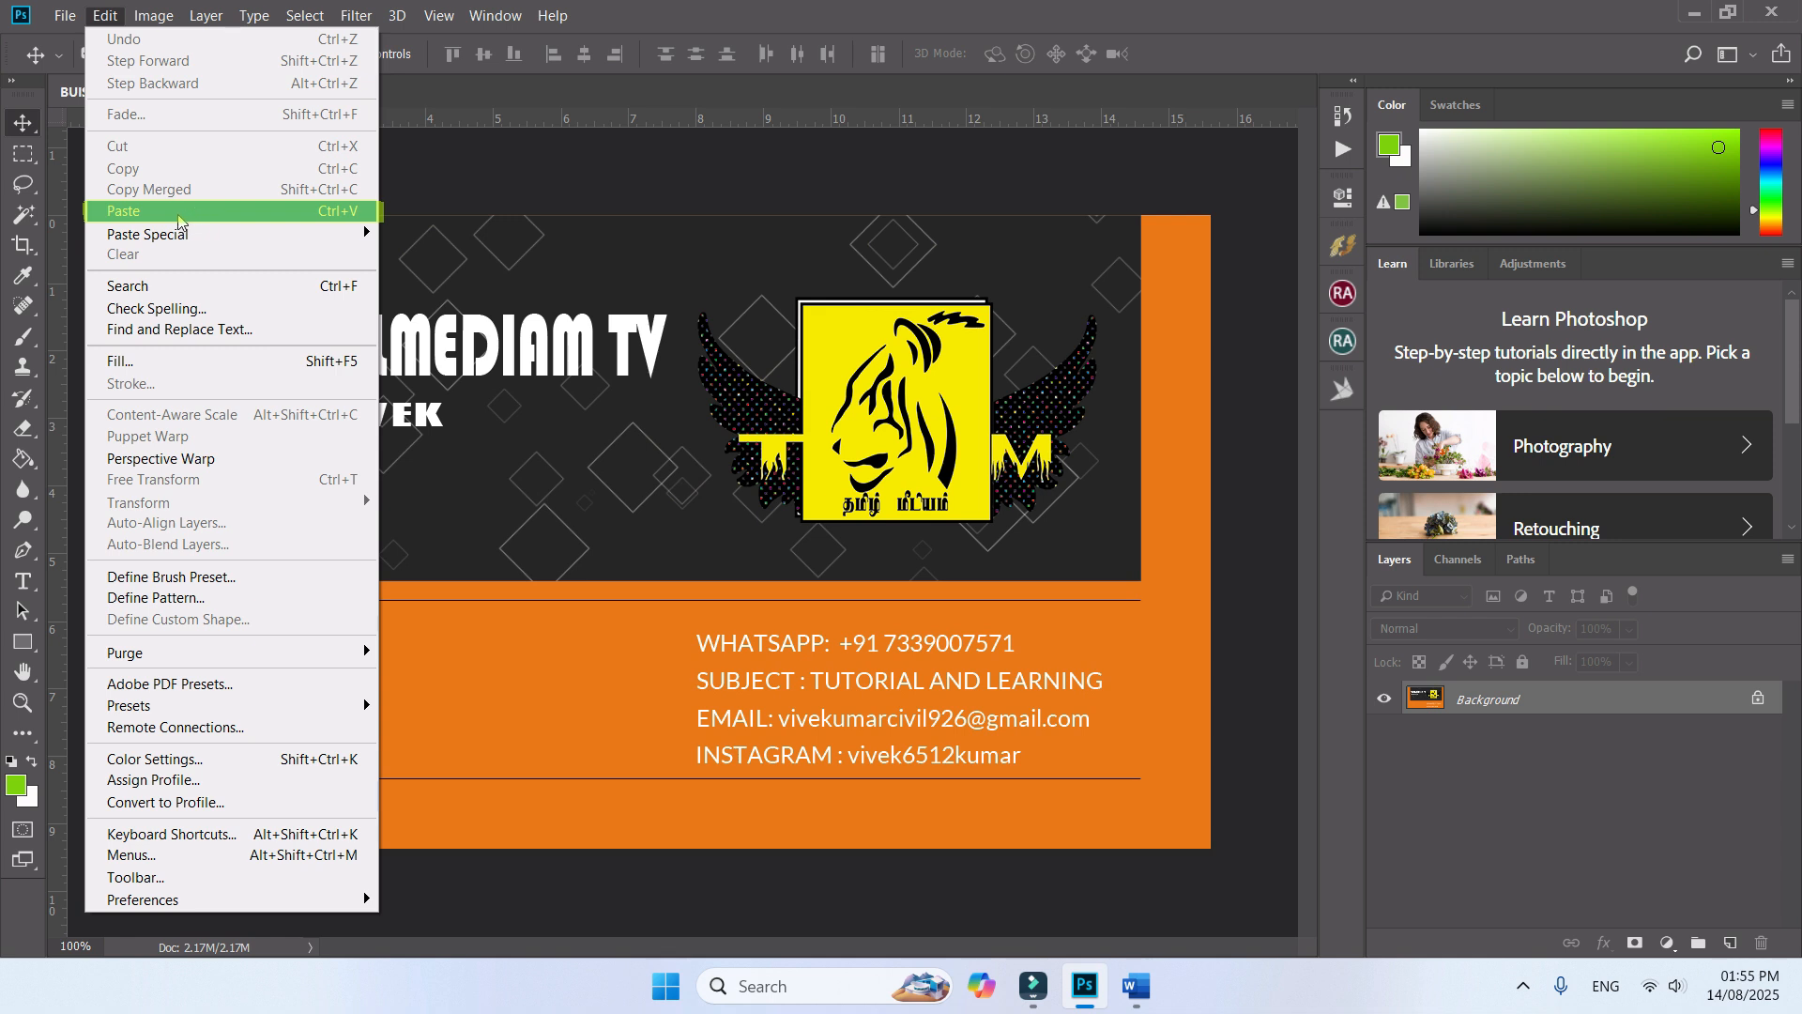
pyautogui.click(178, 215)
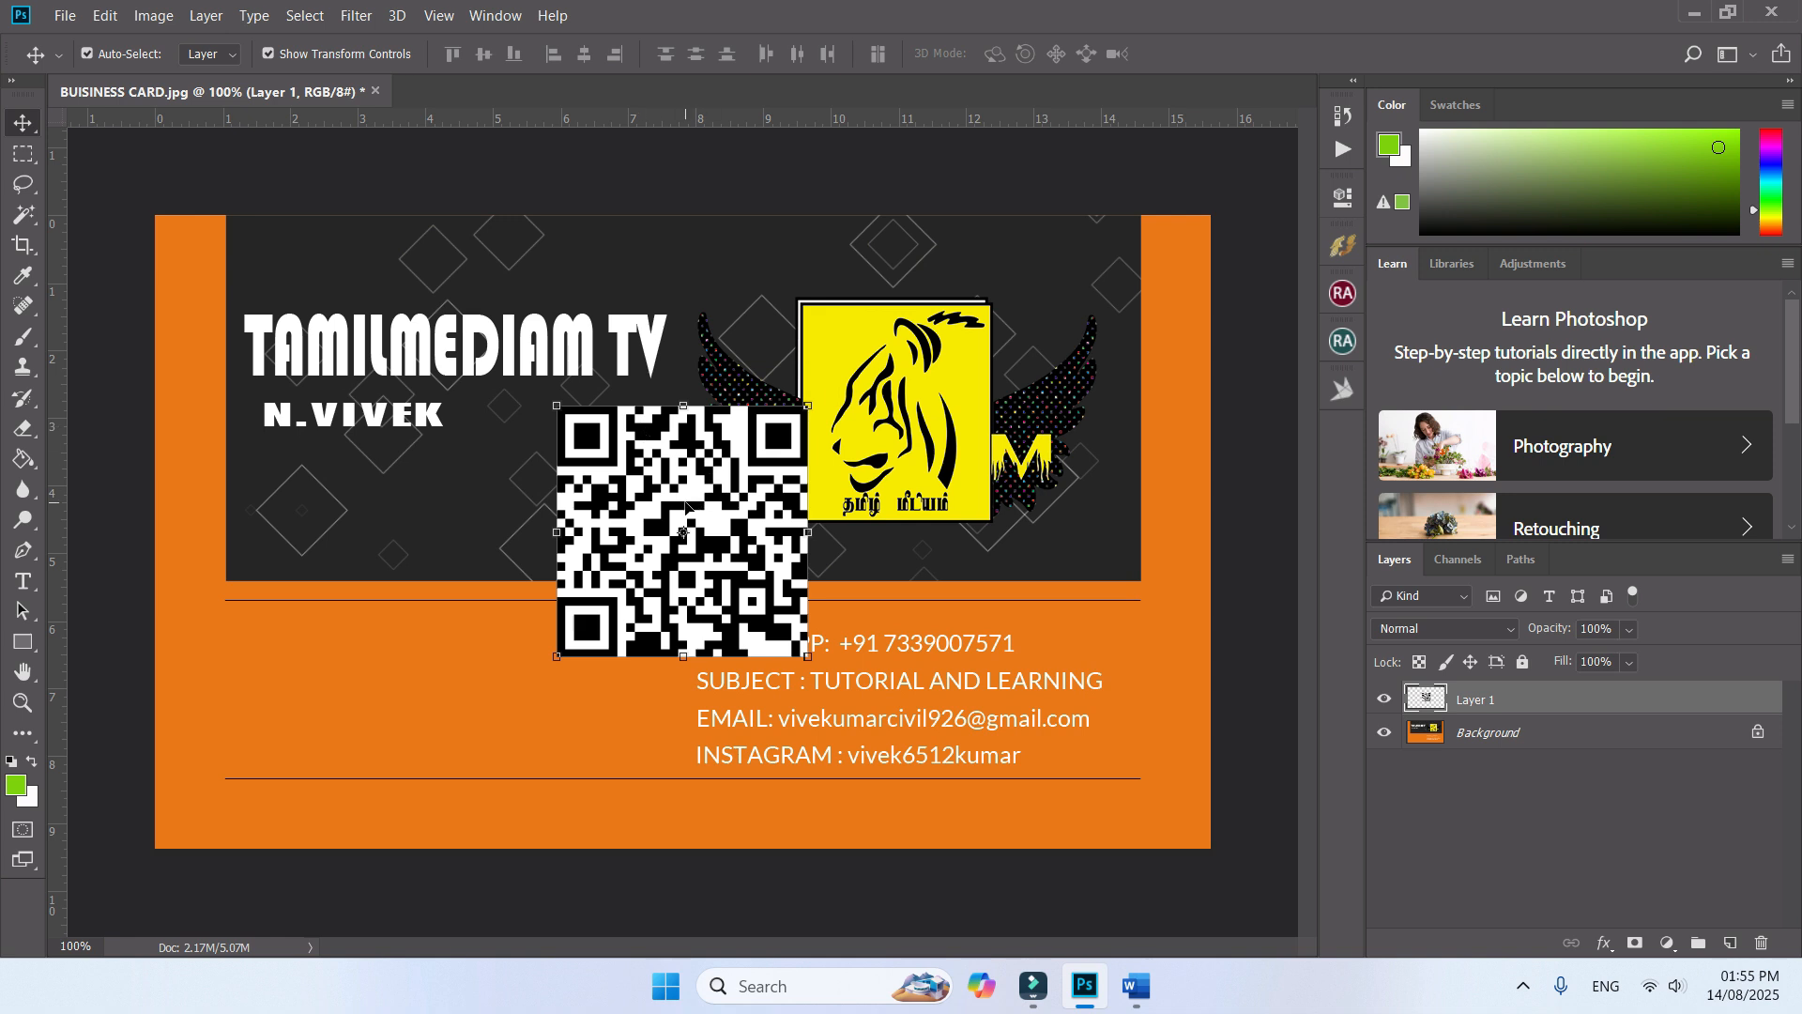
# Scale the QR code to about 76% width and 66% height, place it between the two lines beside the contact details, and apply the transformation.
pyautogui.moveTo(652, 544); pyautogui.dragTo(367, 646)
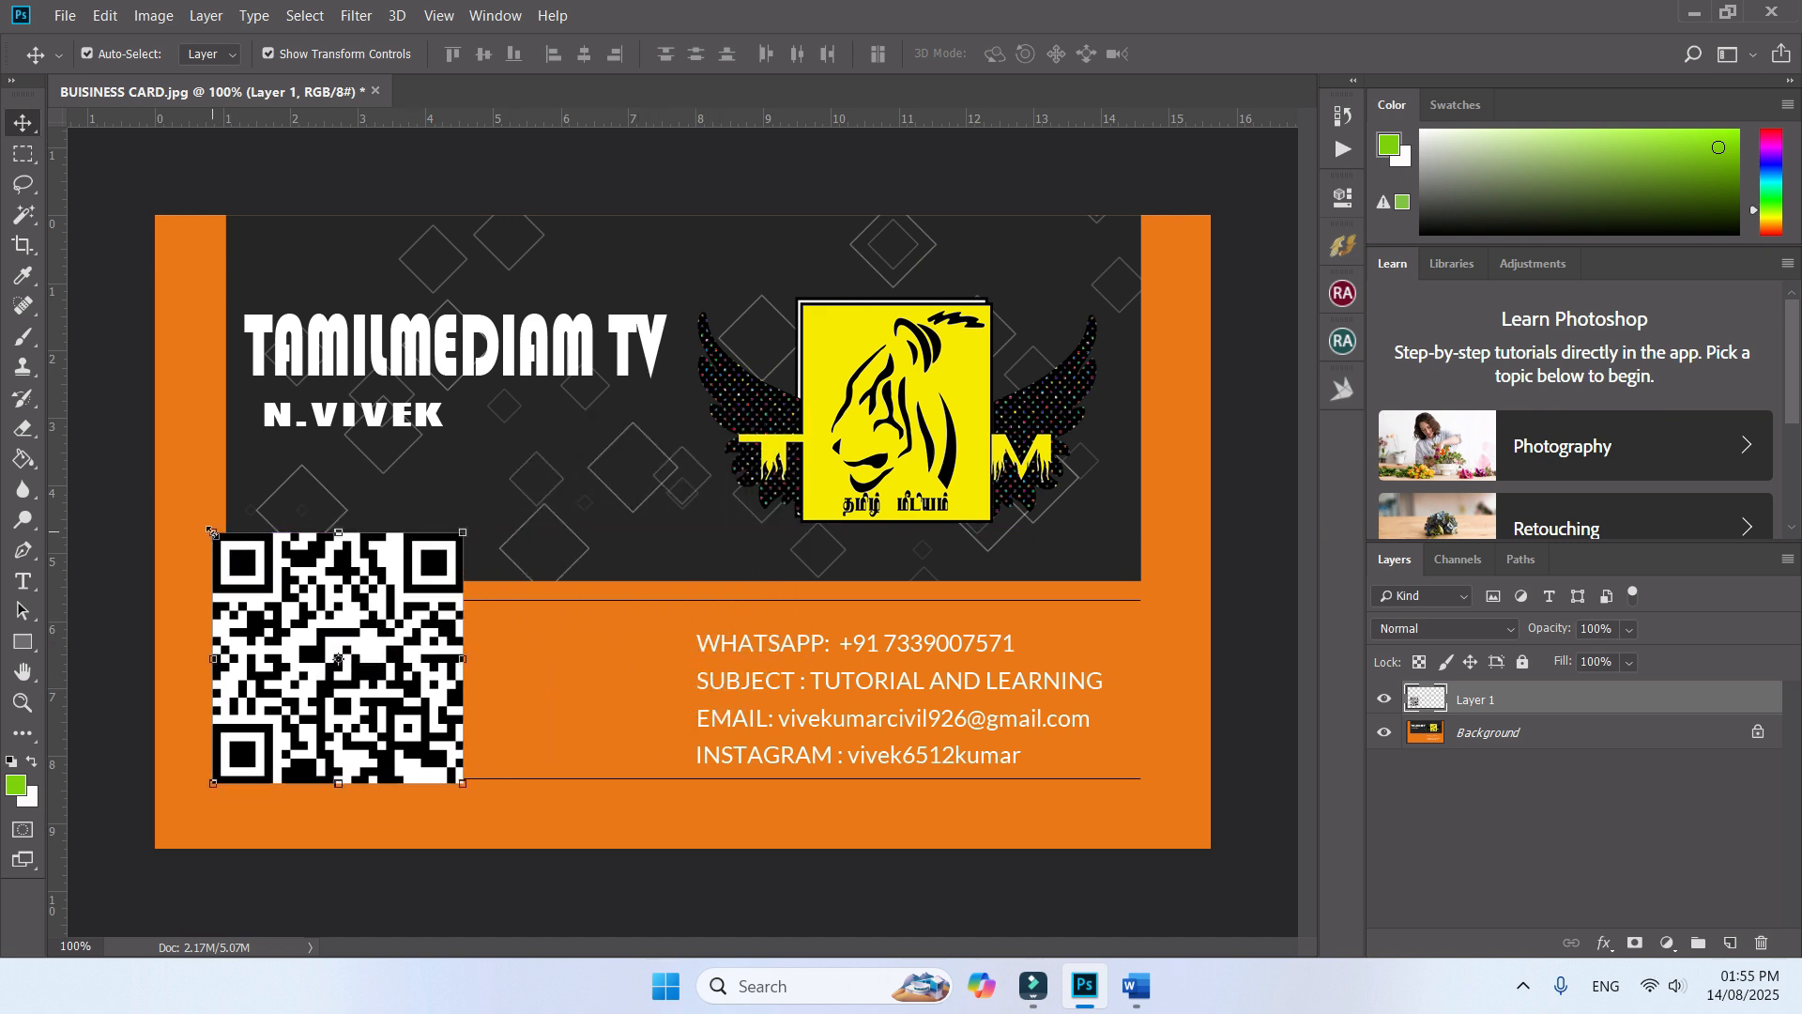
pyautogui.moveTo(212, 532); pyautogui.dragTo(270, 616)
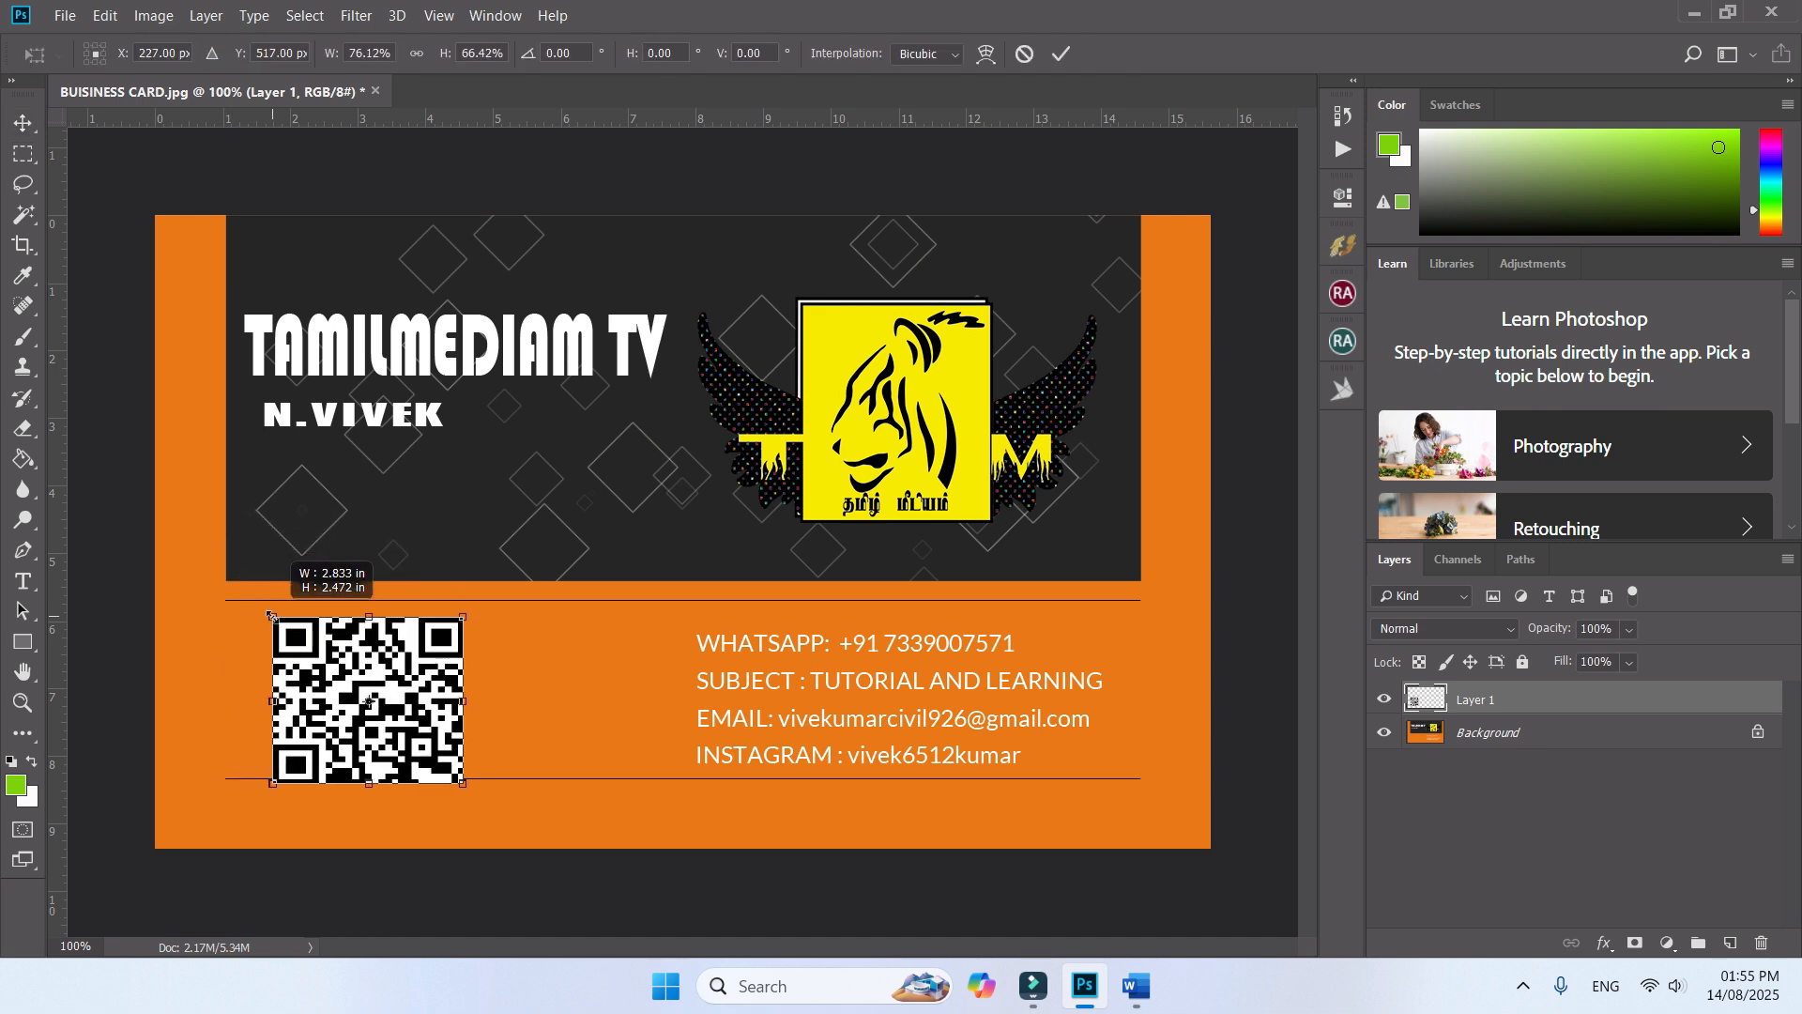
pyautogui.moveTo(369, 670); pyautogui.dragTo(429, 654)
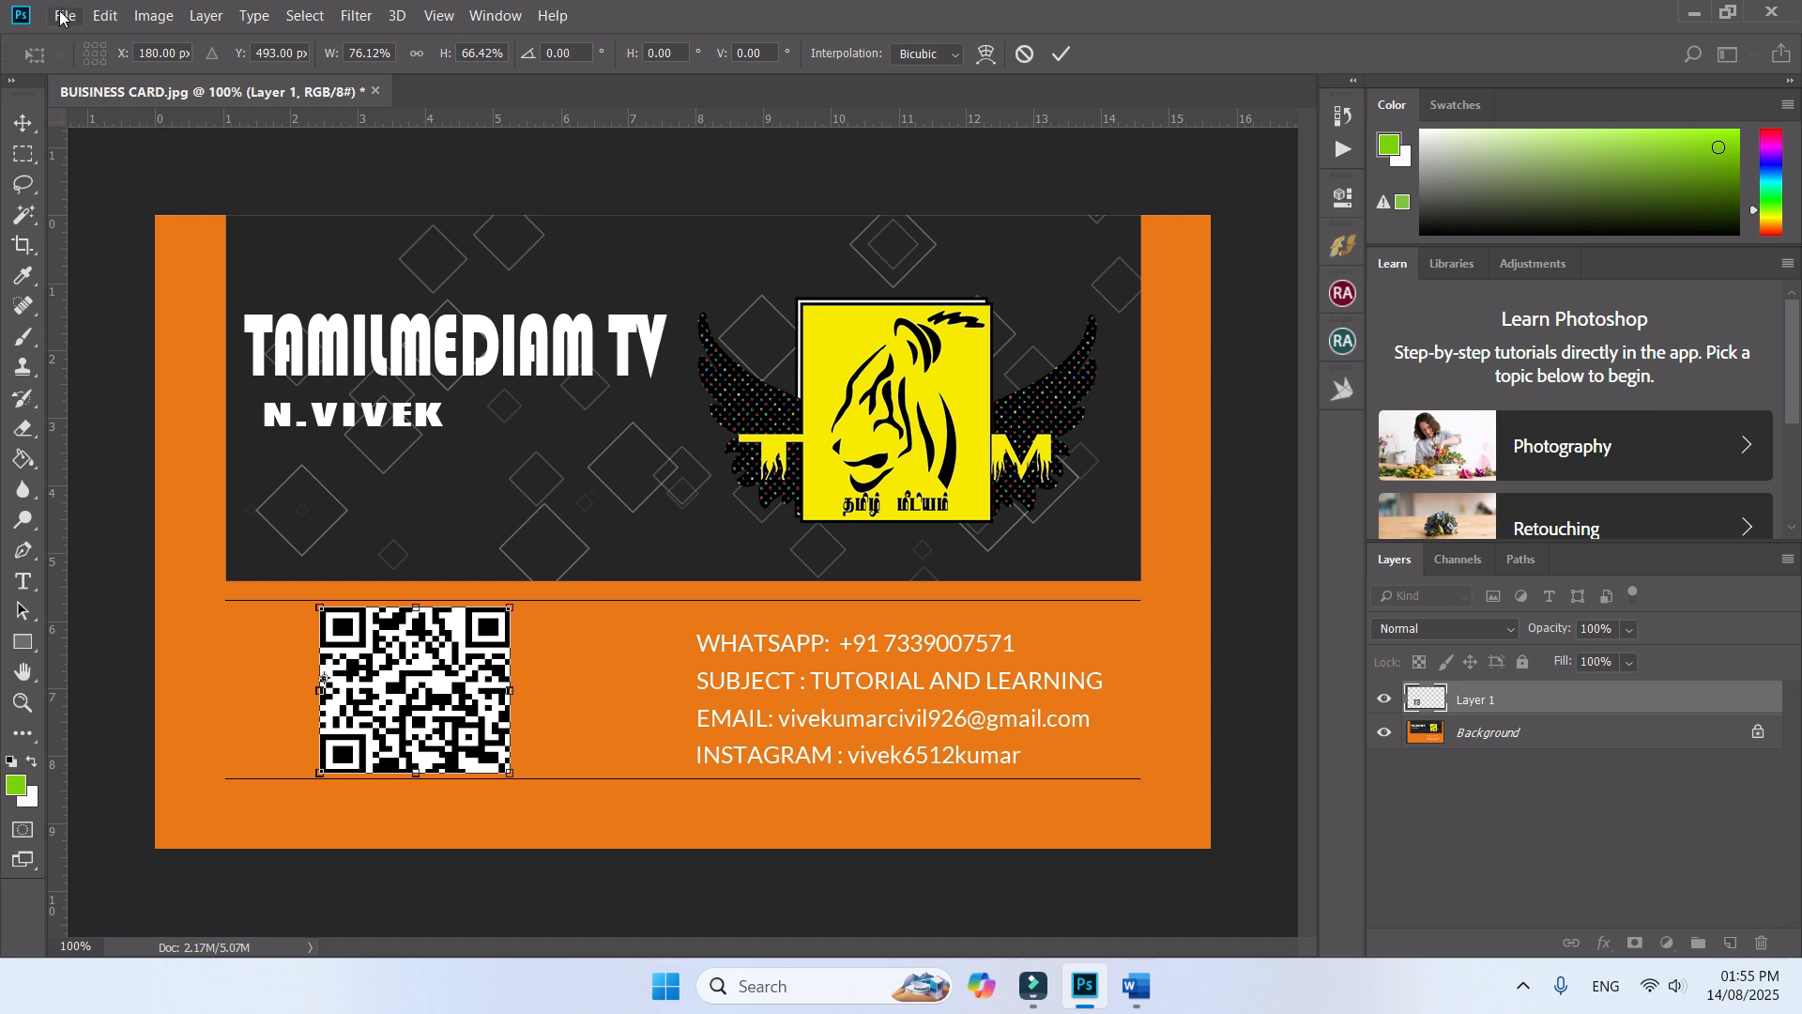
pyautogui.click(21, 131)
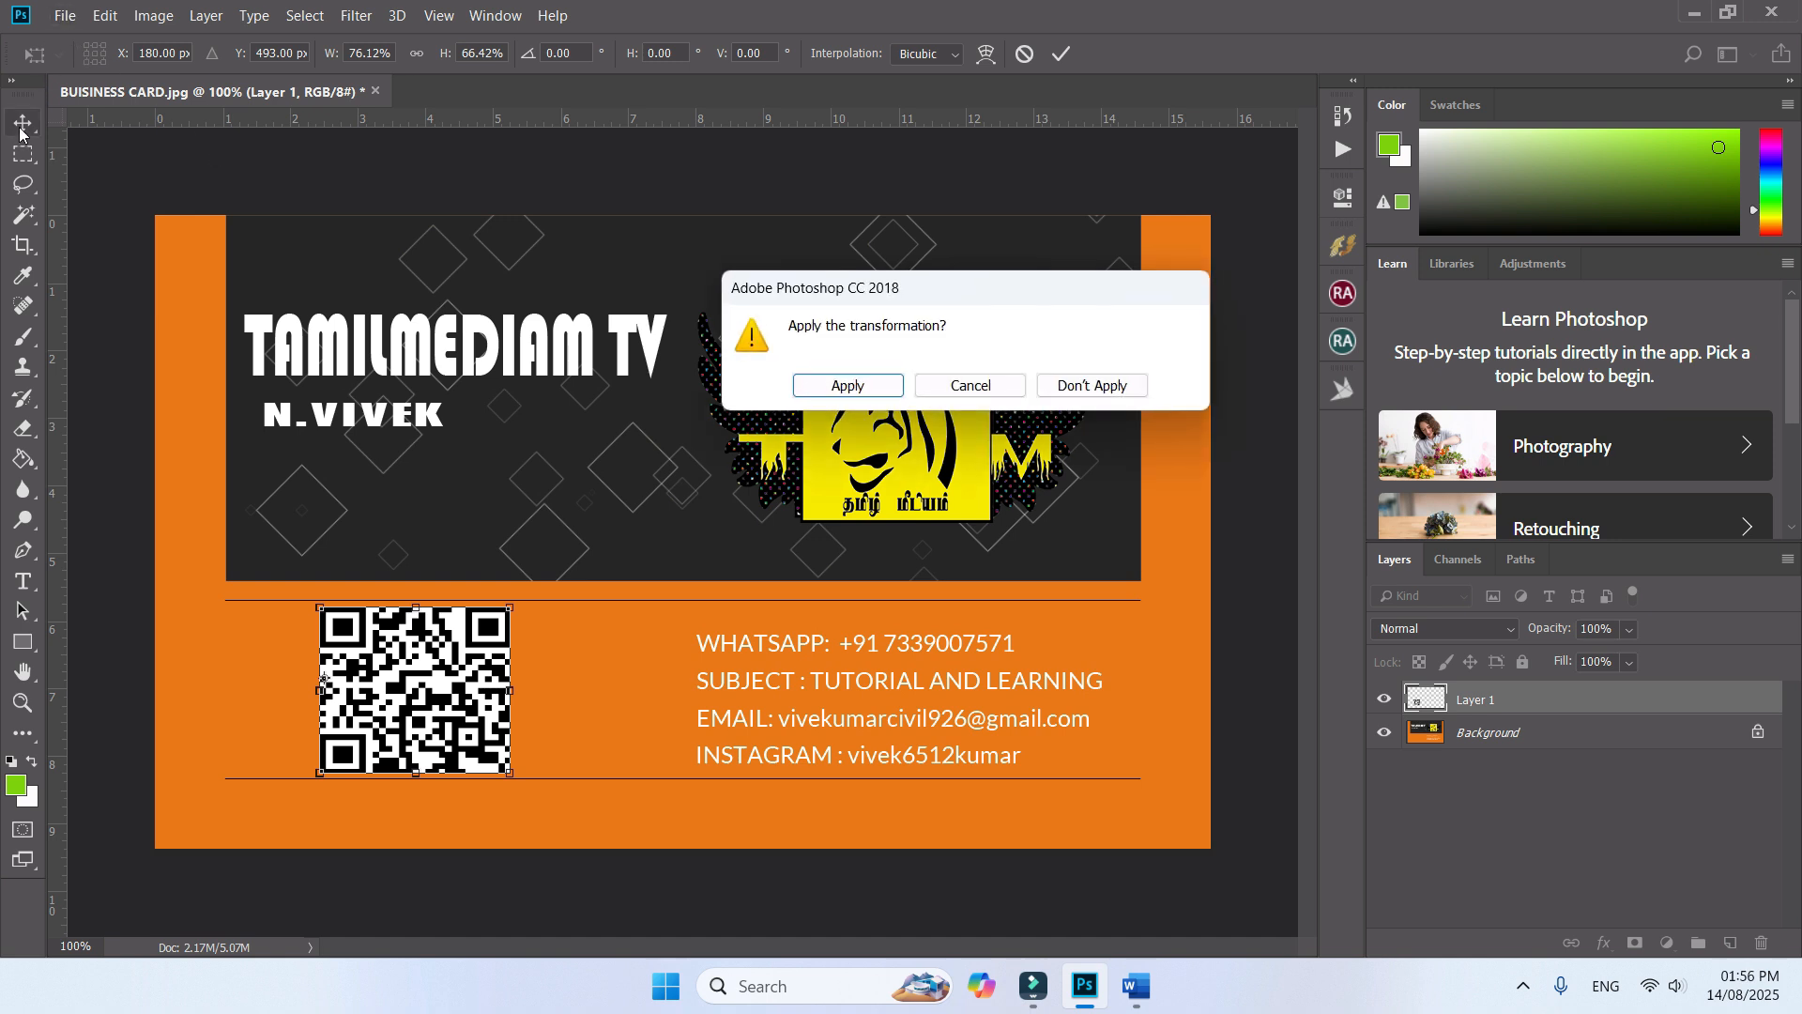
pyautogui.click(844, 388)
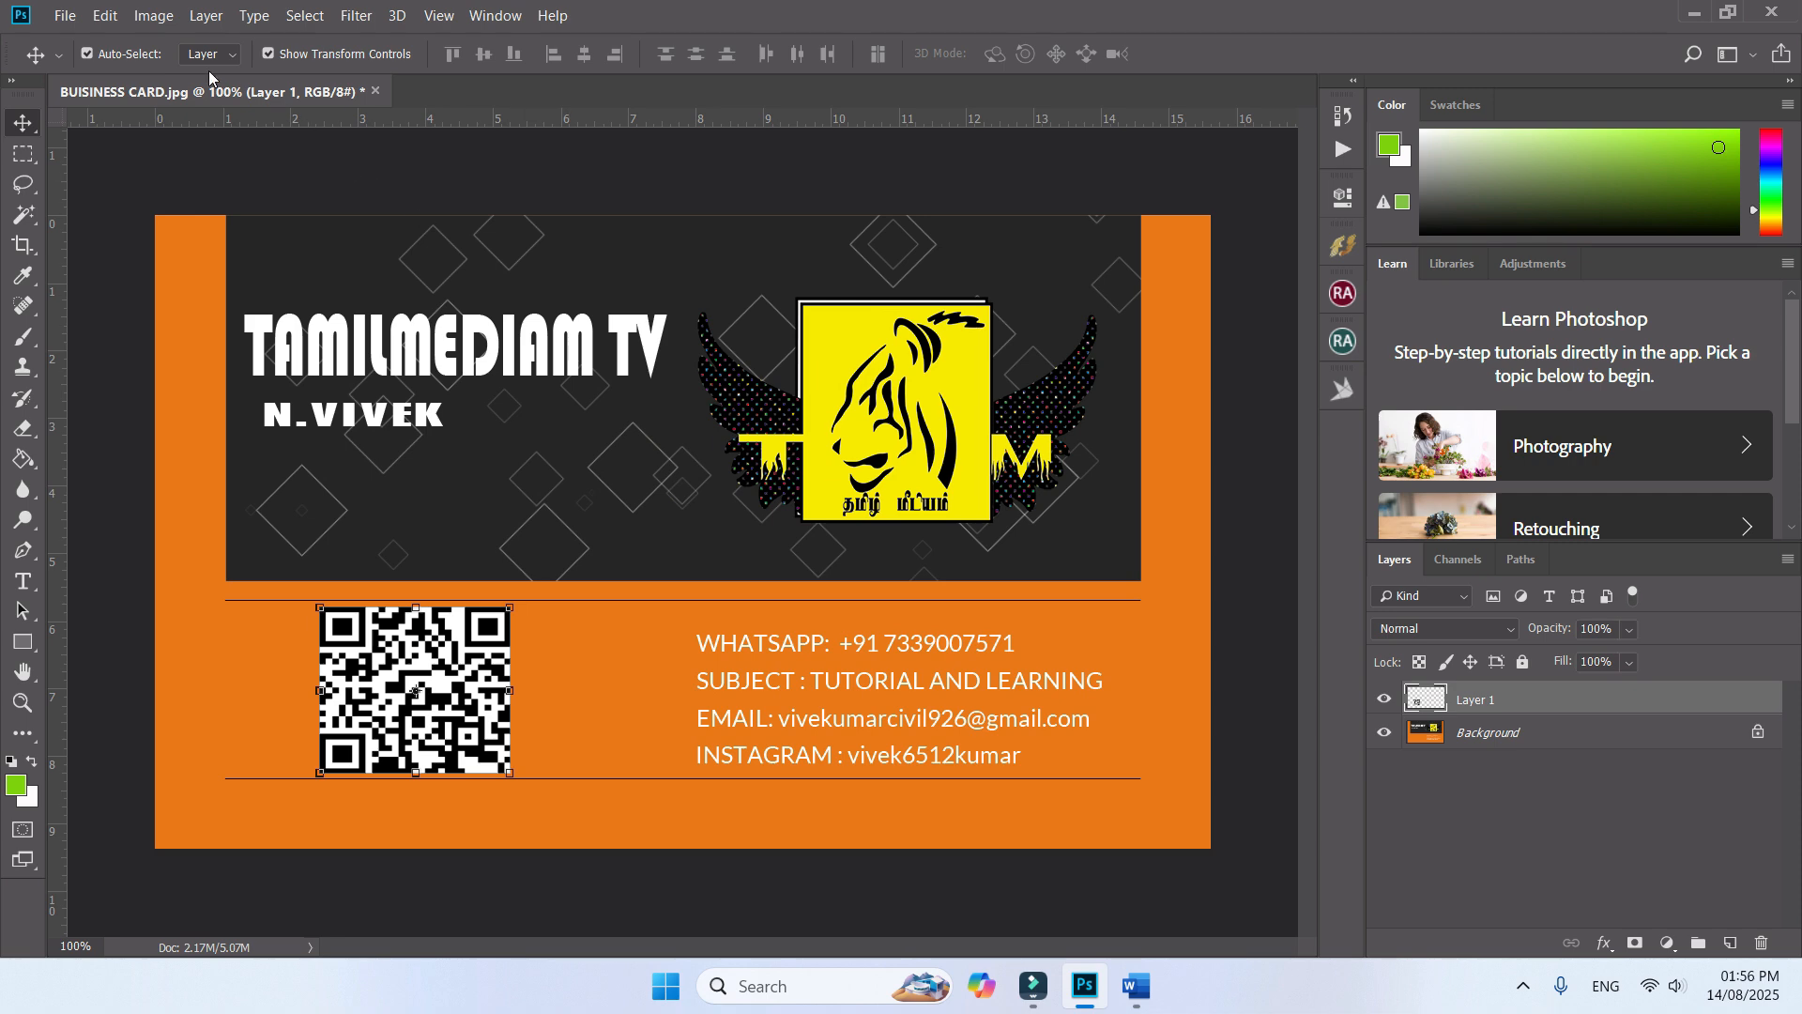
# Export the business card with Export As in JPG format, saving it to the Desktop as BUISINESS CARD.
pyautogui.click(64, 19)
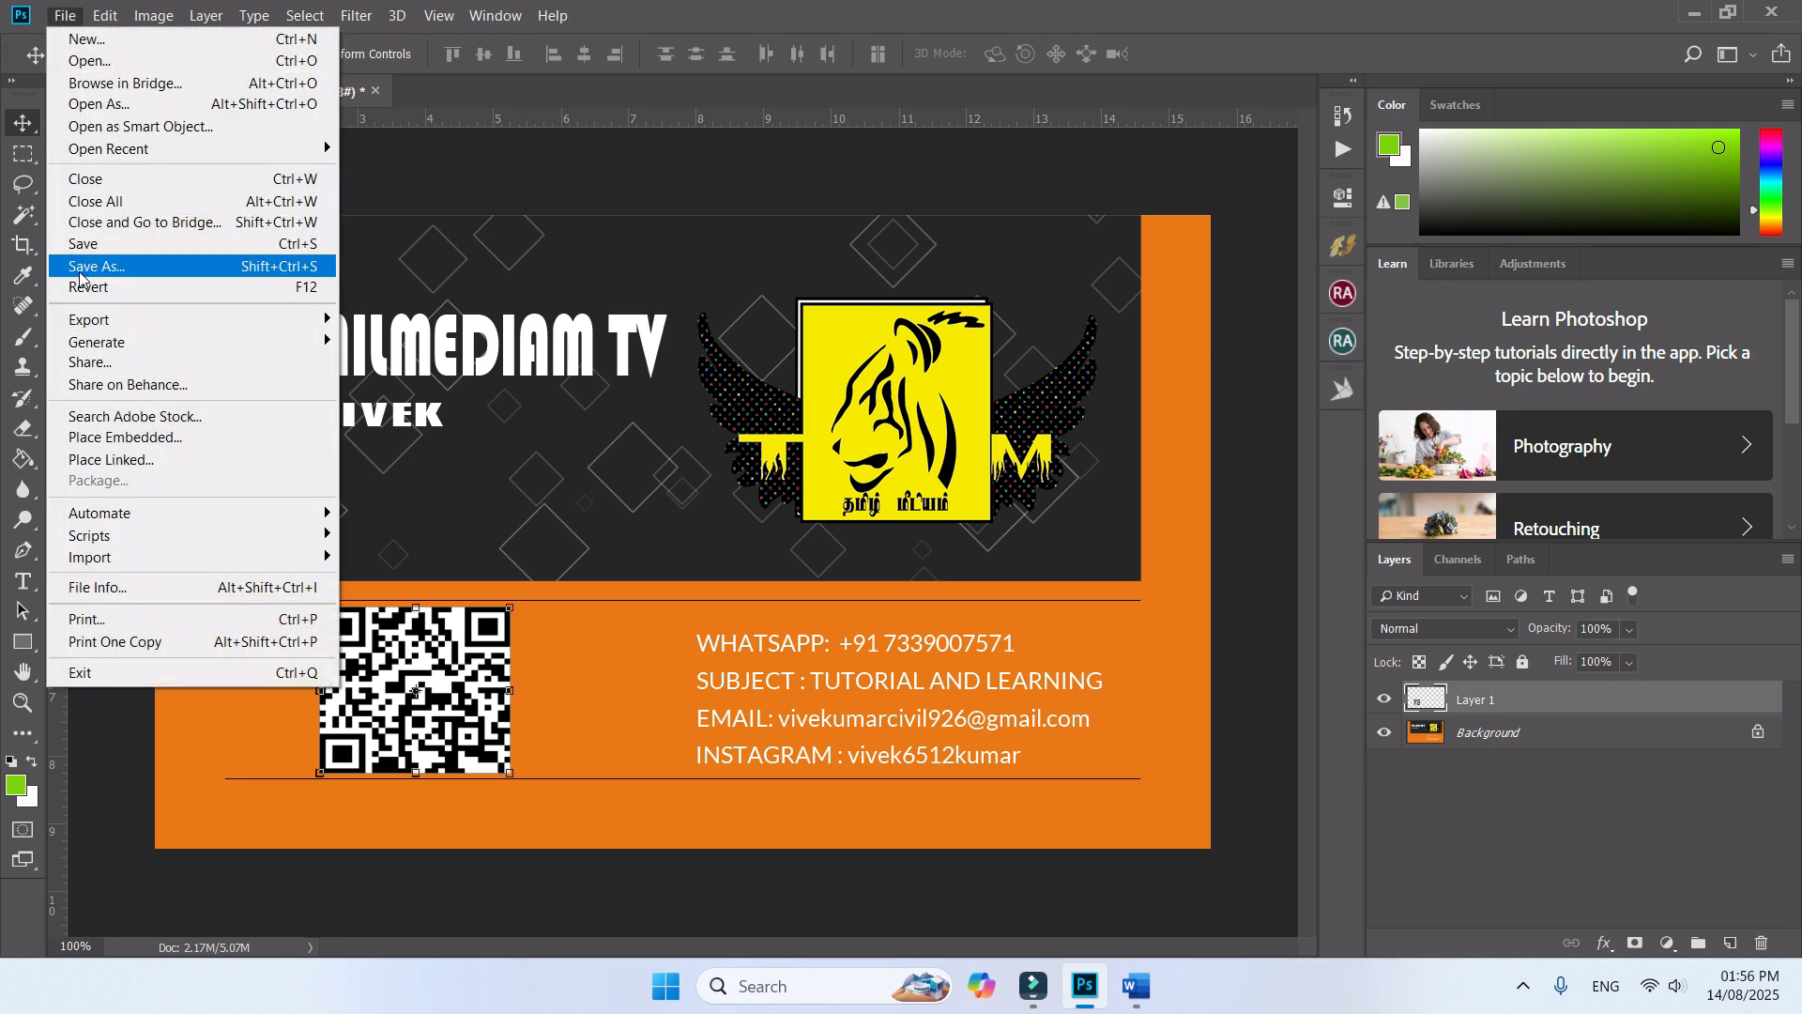
pyautogui.moveTo(108, 319)
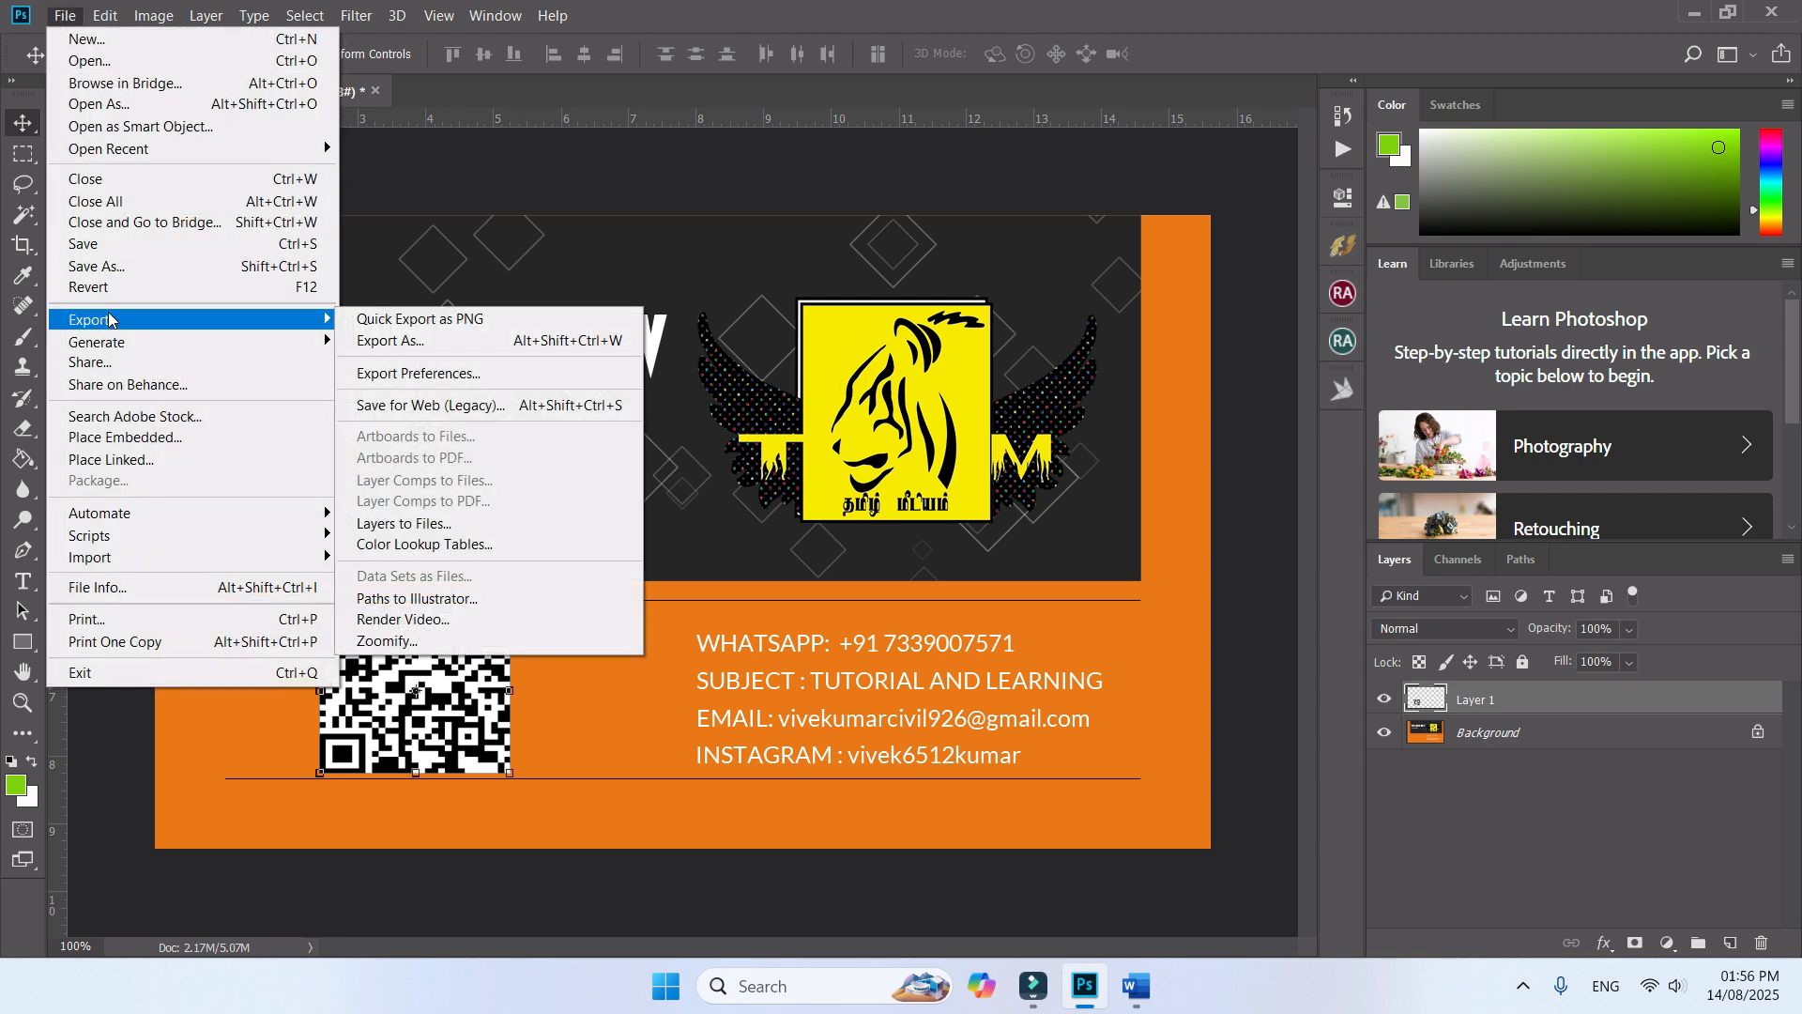
pyautogui.click(410, 344)
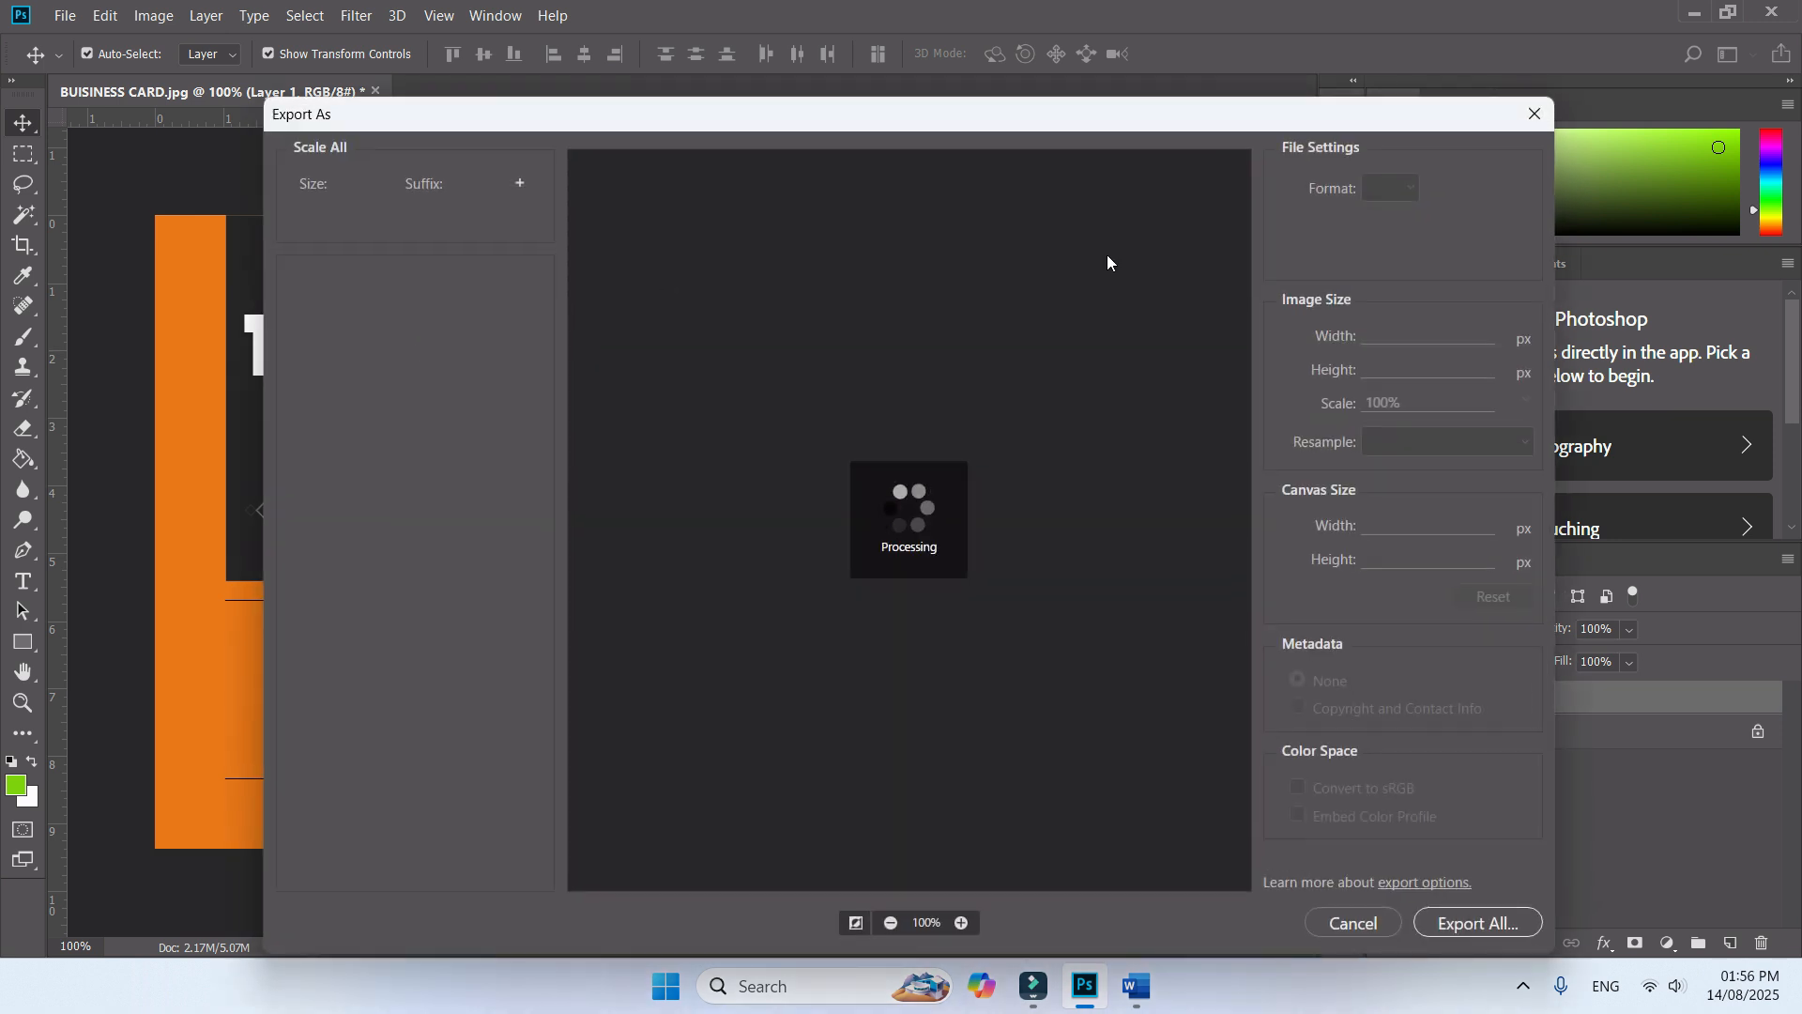
pyautogui.moveTo(1268, 107); pyautogui.dragTo(1237, 81)
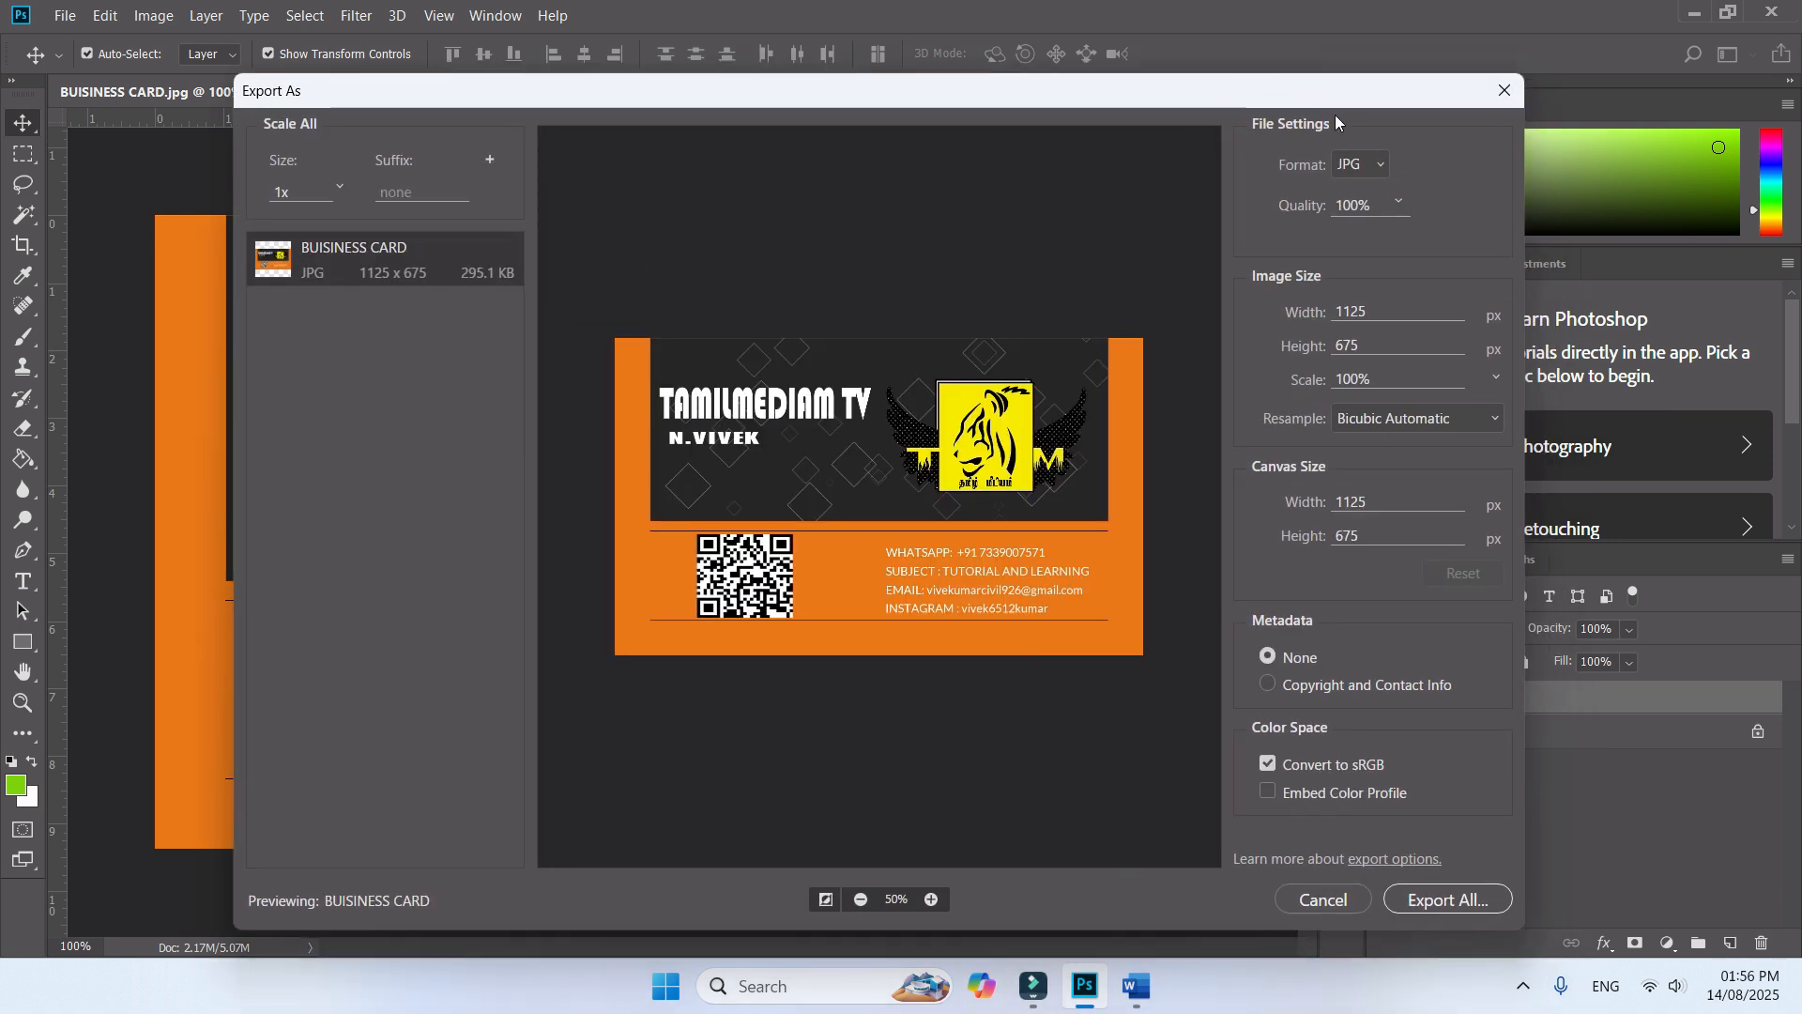
pyautogui.click(1376, 167)
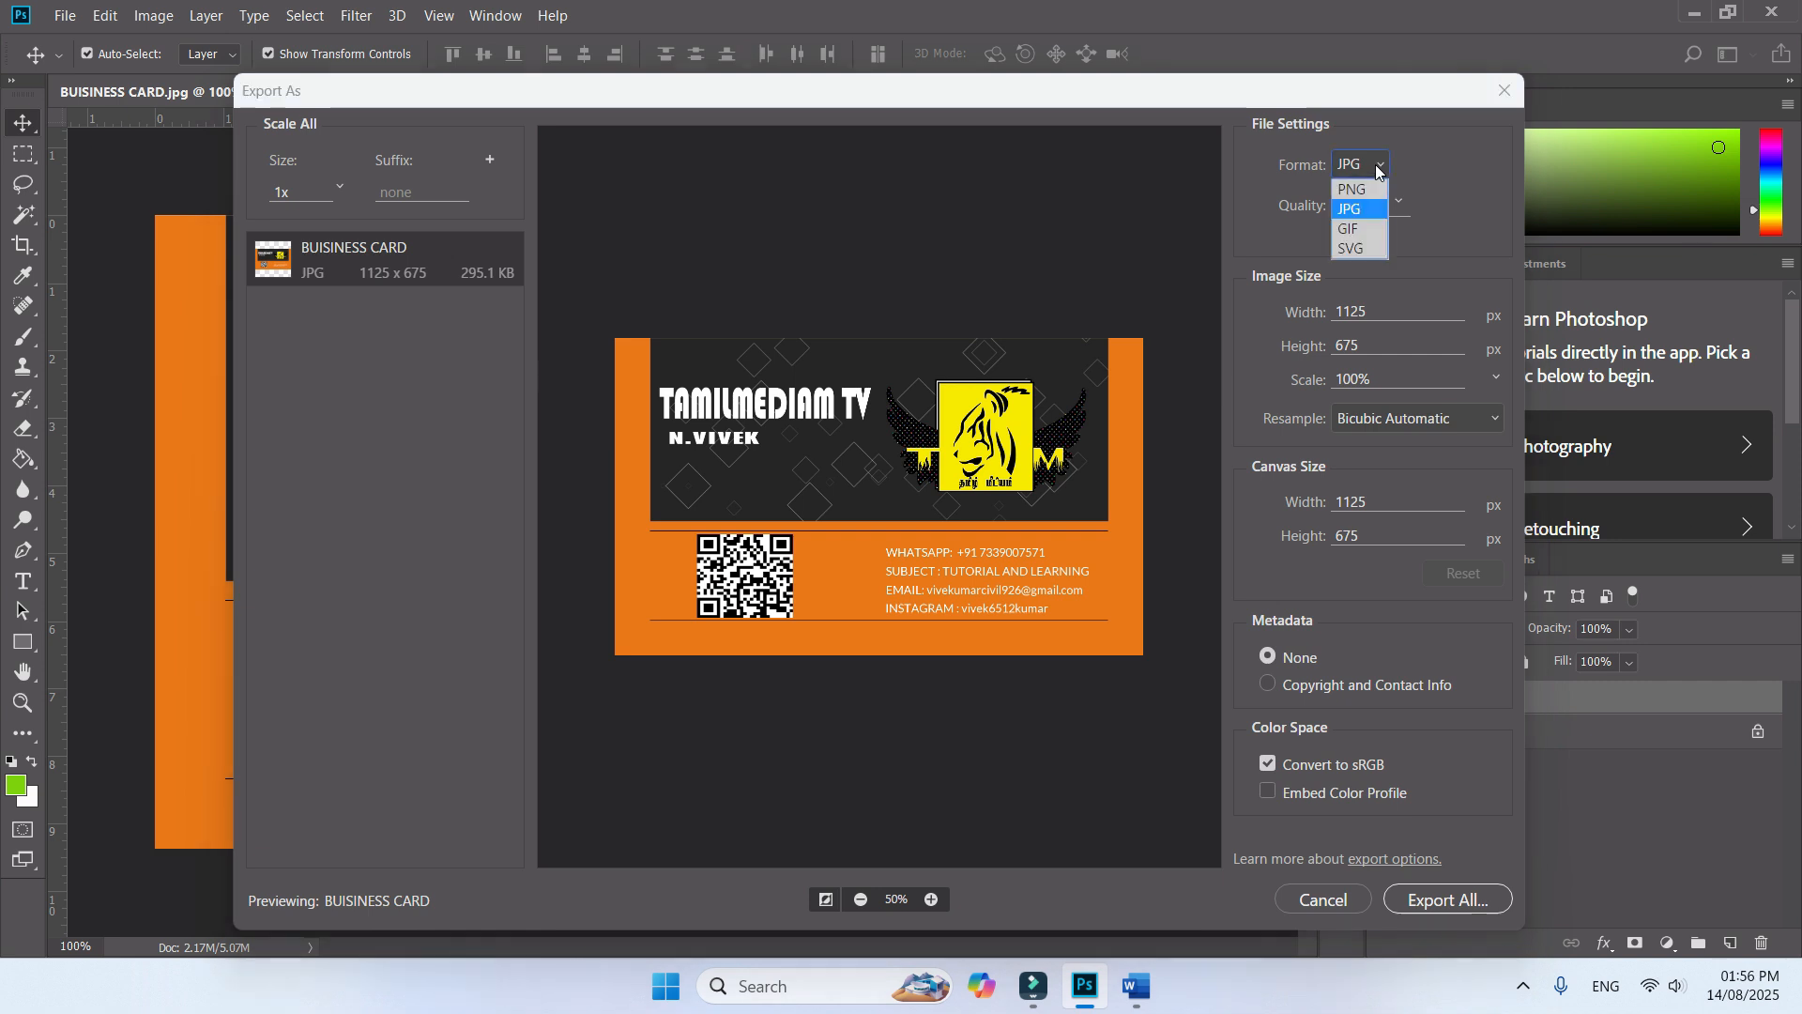
pyautogui.click(1376, 167)
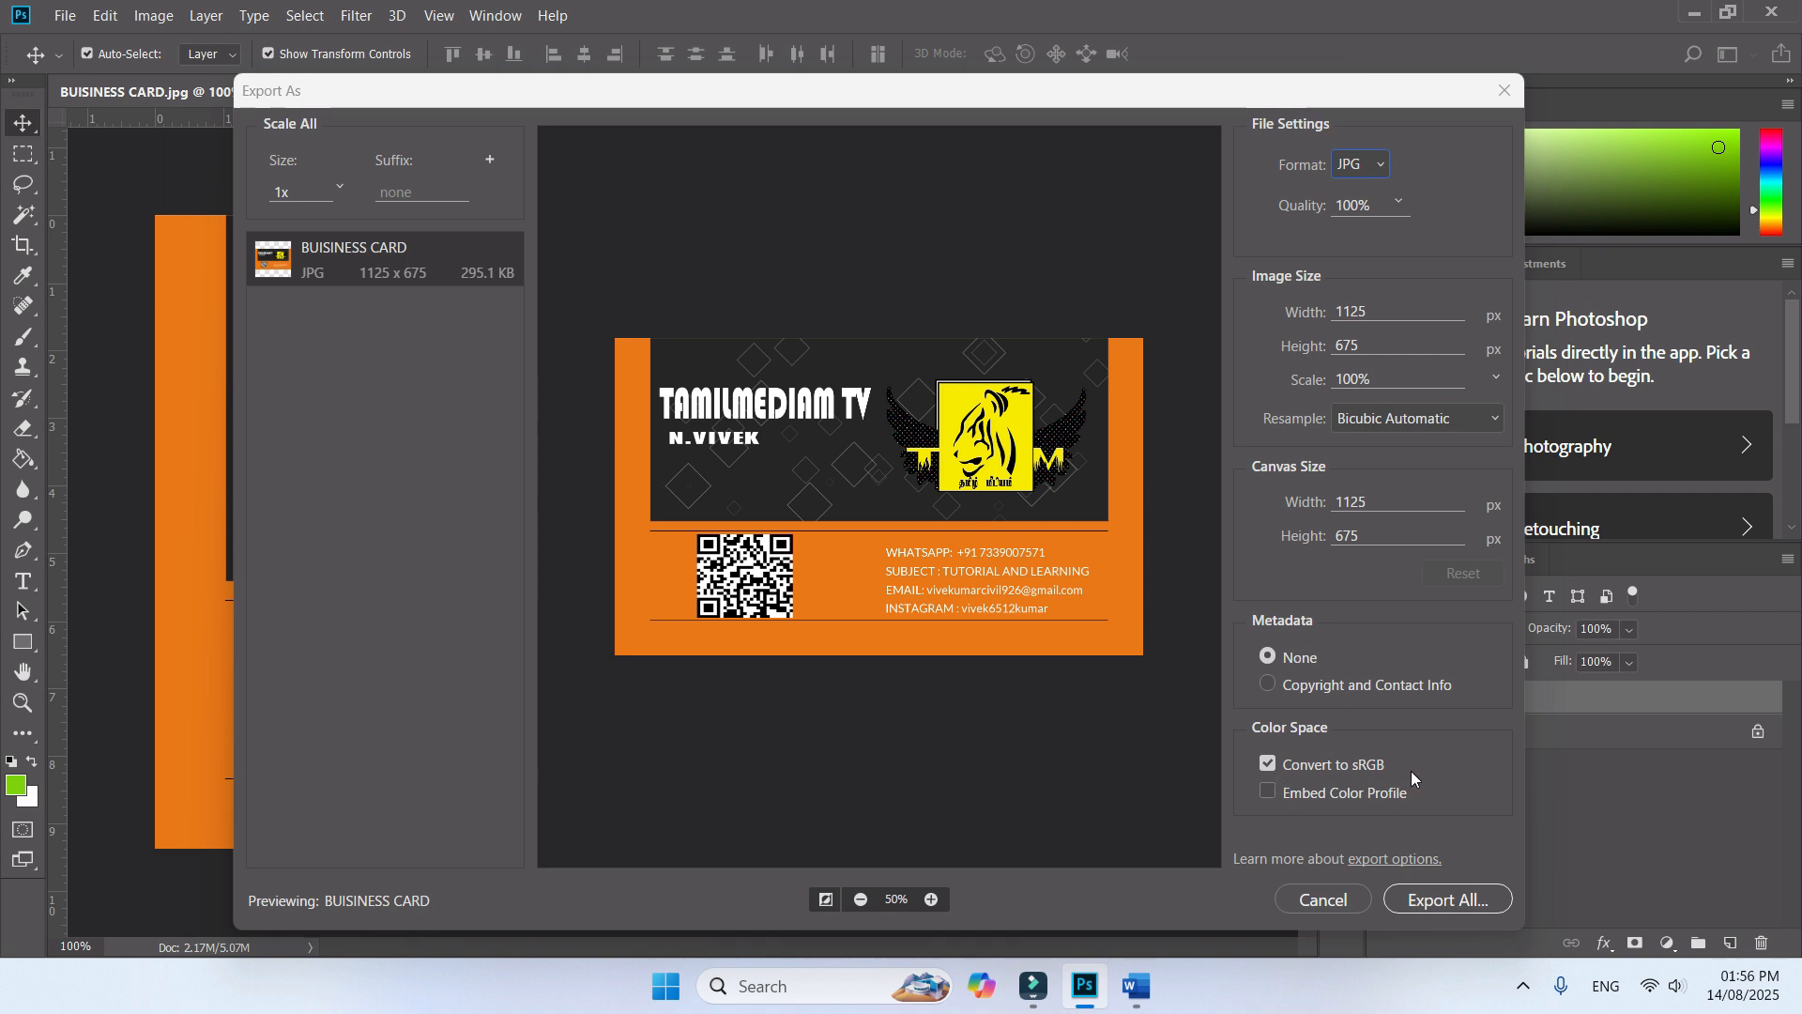
pyautogui.click(1452, 904)
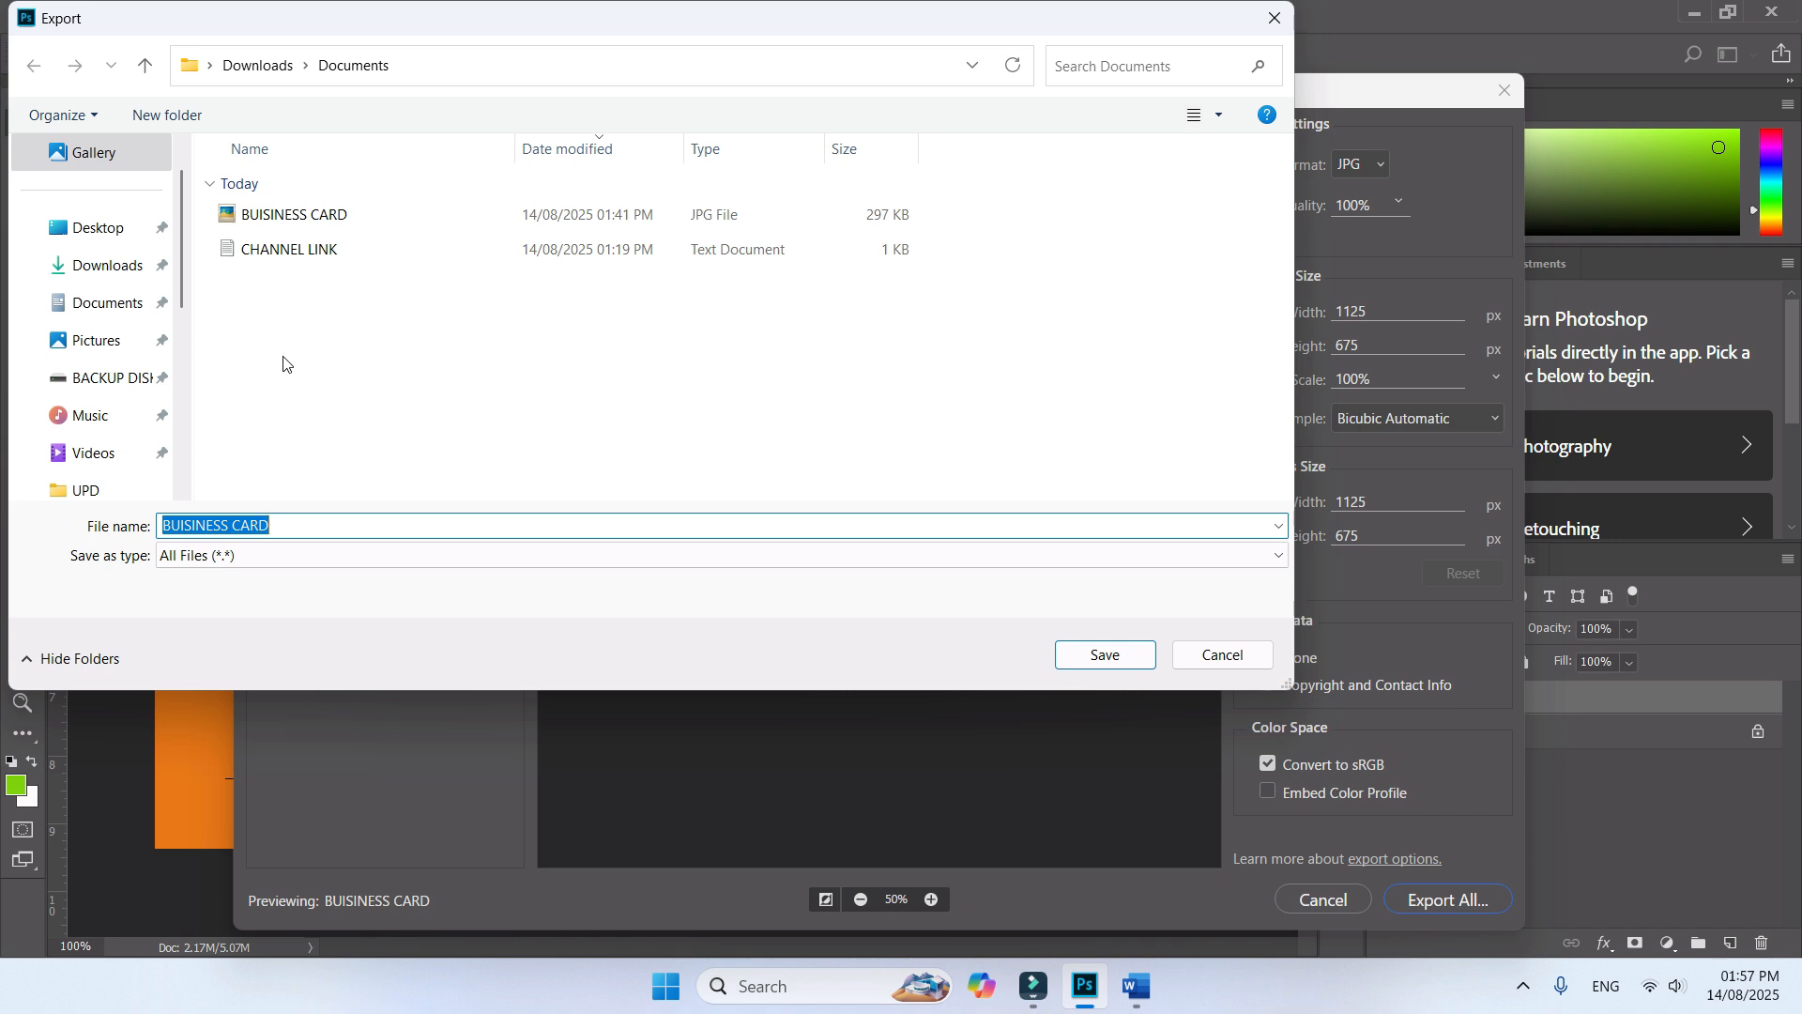
pyautogui.click(103, 229)
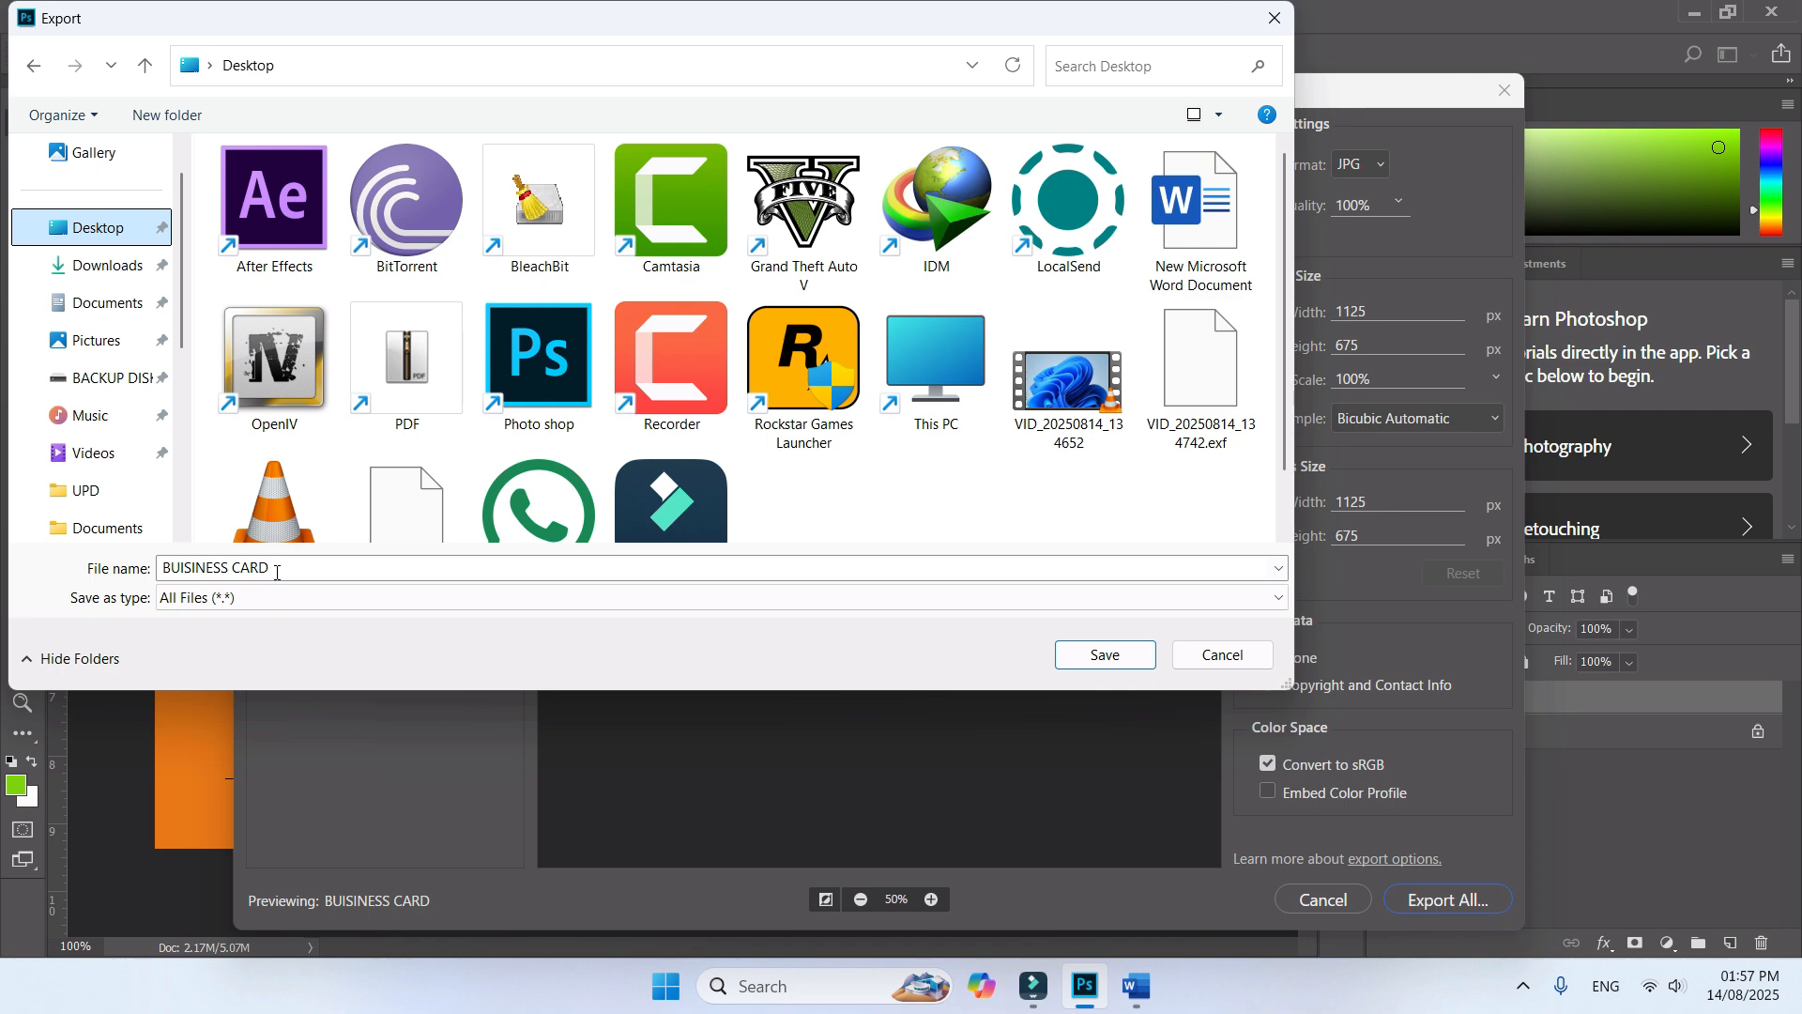
pyautogui.click(1108, 656)
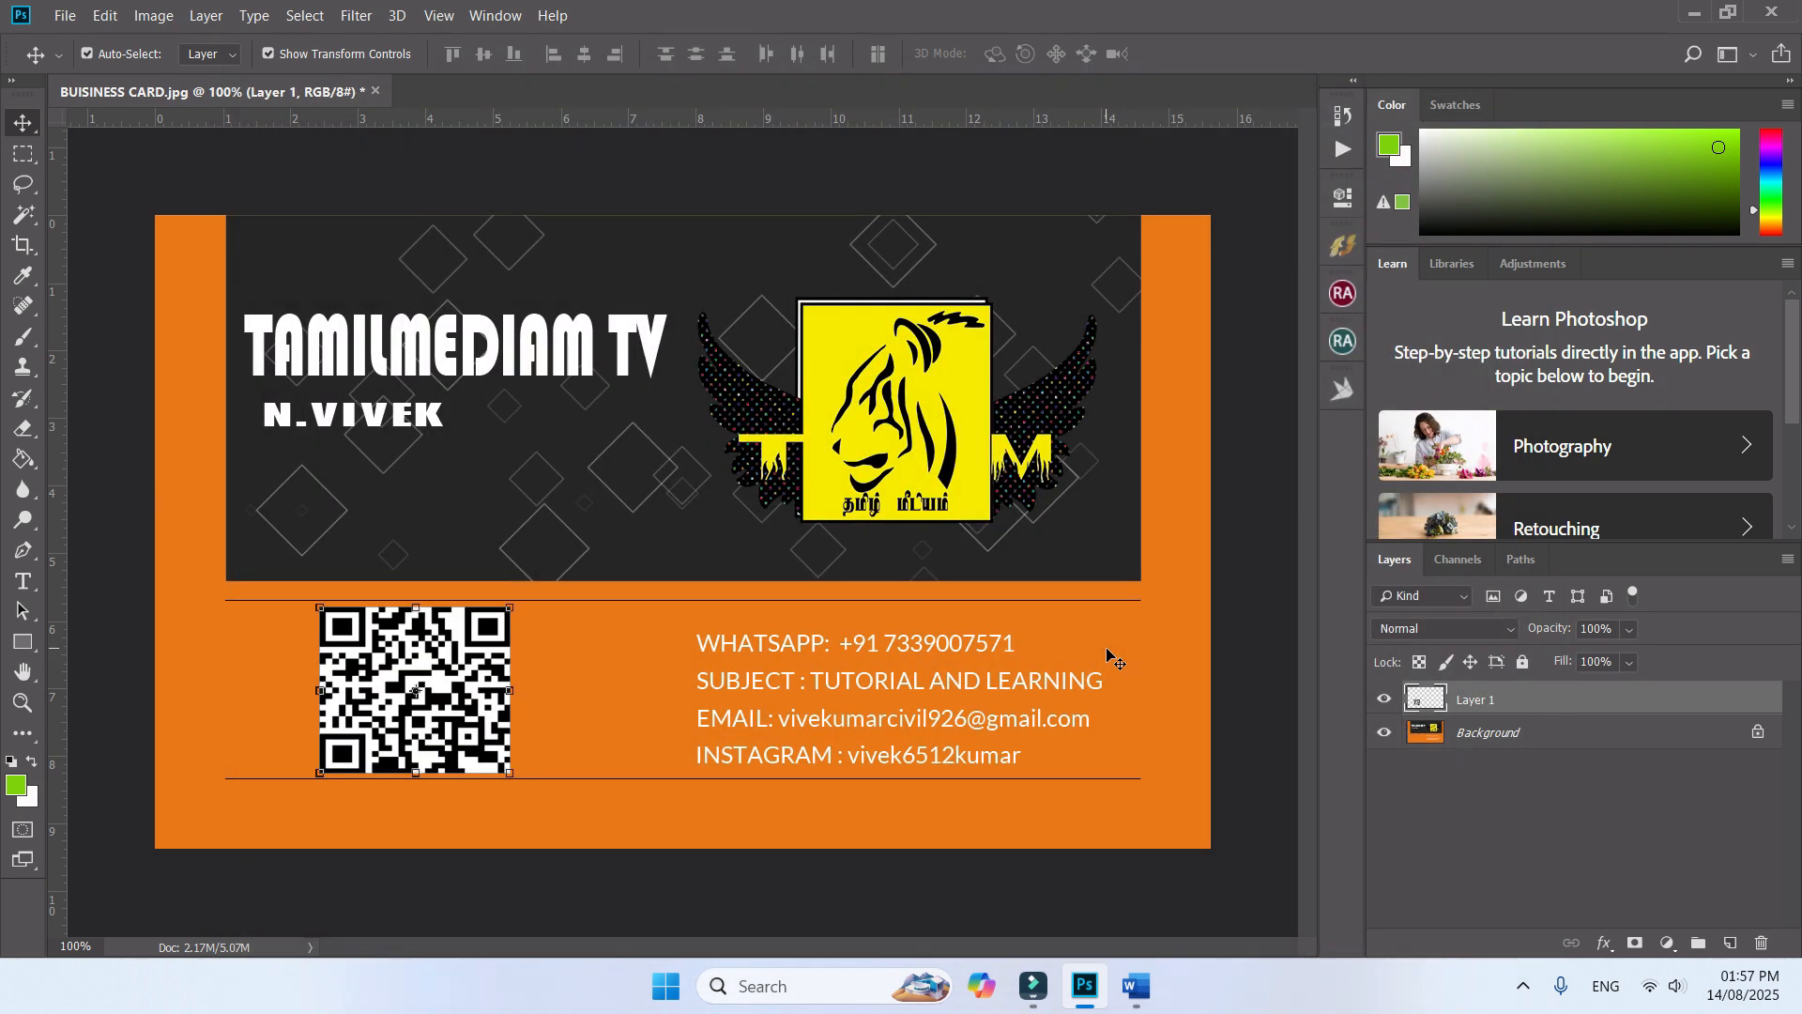
# Quit Photoshop without saving the changes to BUISINESS CARD.jpg and refresh the desktop.
pyautogui.click(1771, 17)
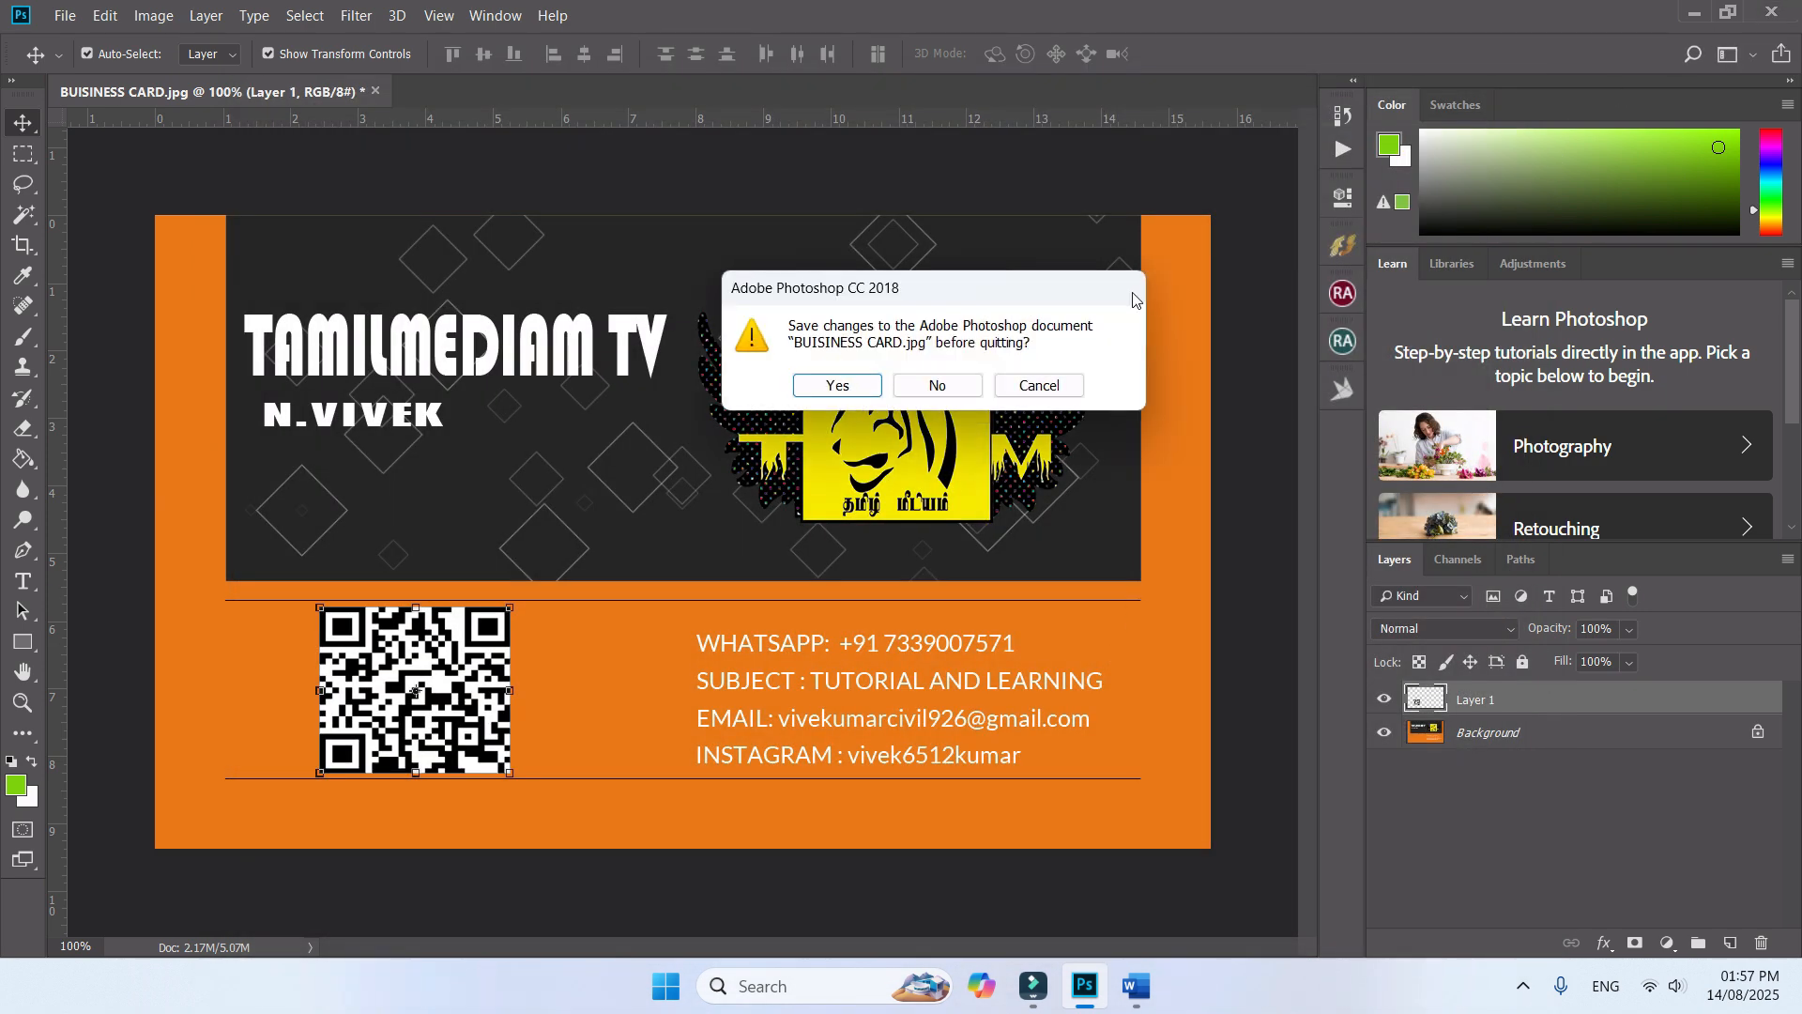
pyautogui.click(921, 386)
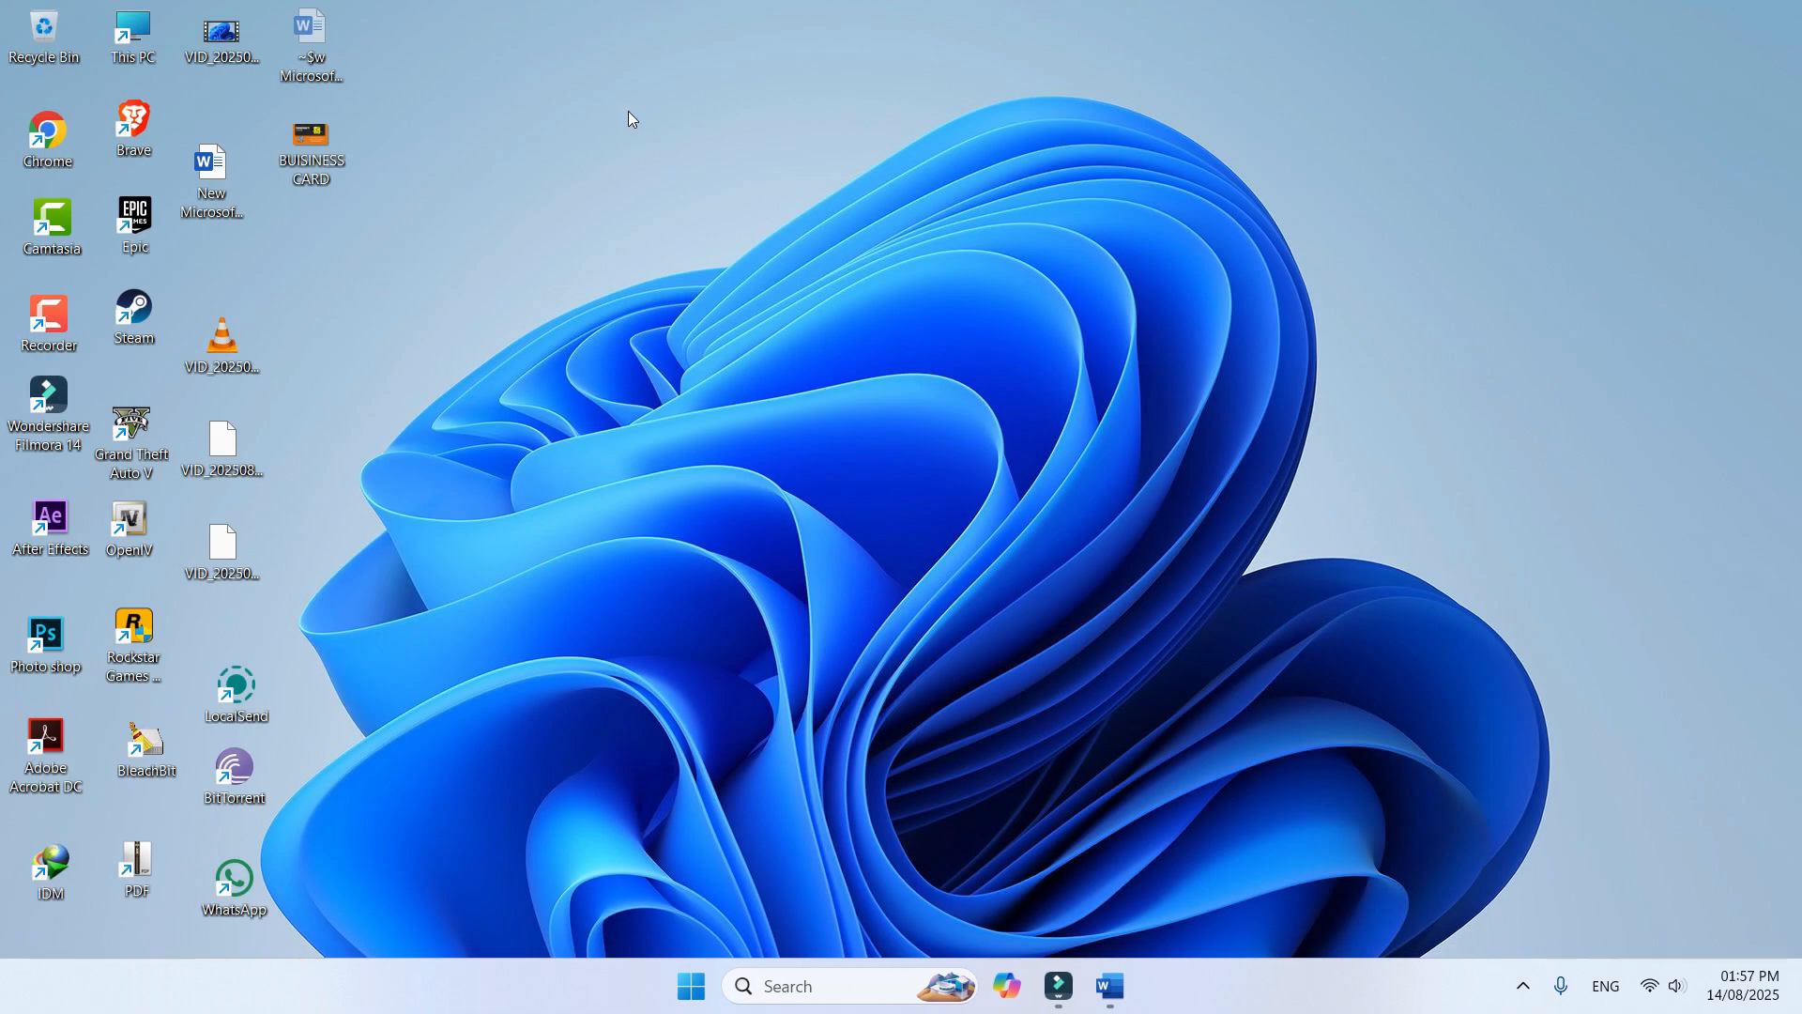
pyautogui.rightClick(628, 111)
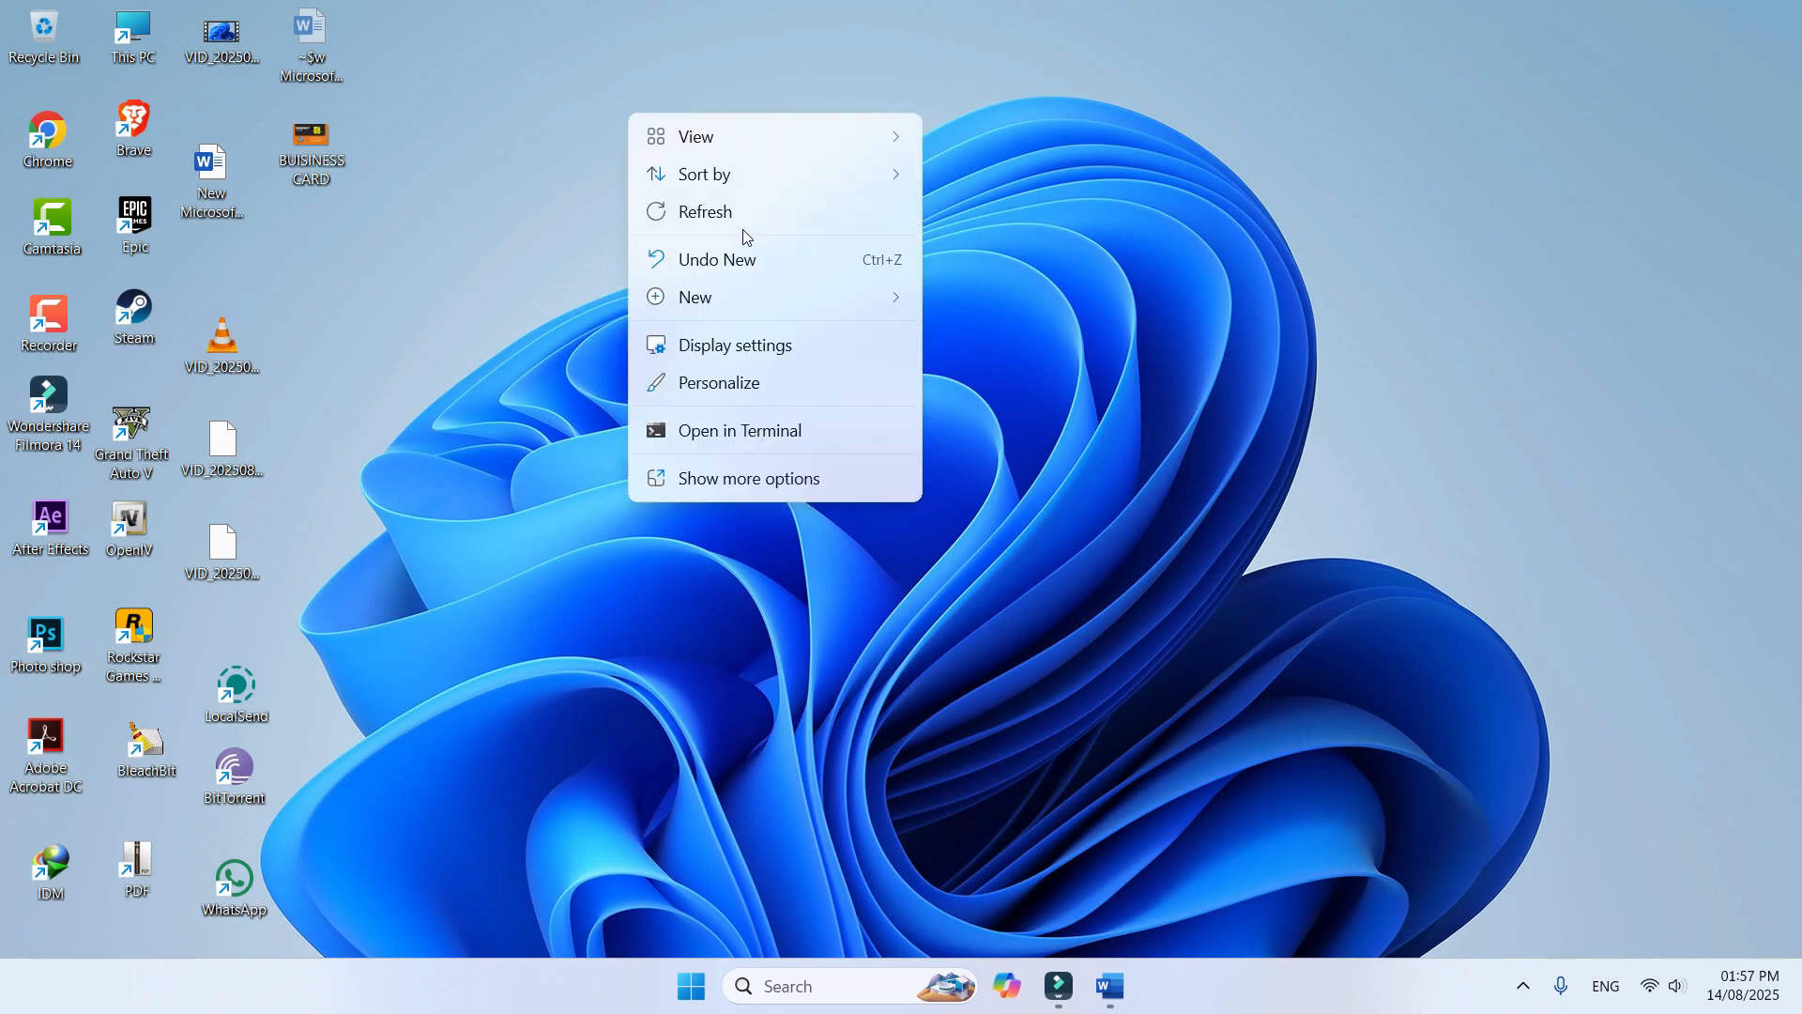
pyautogui.click(710, 216)
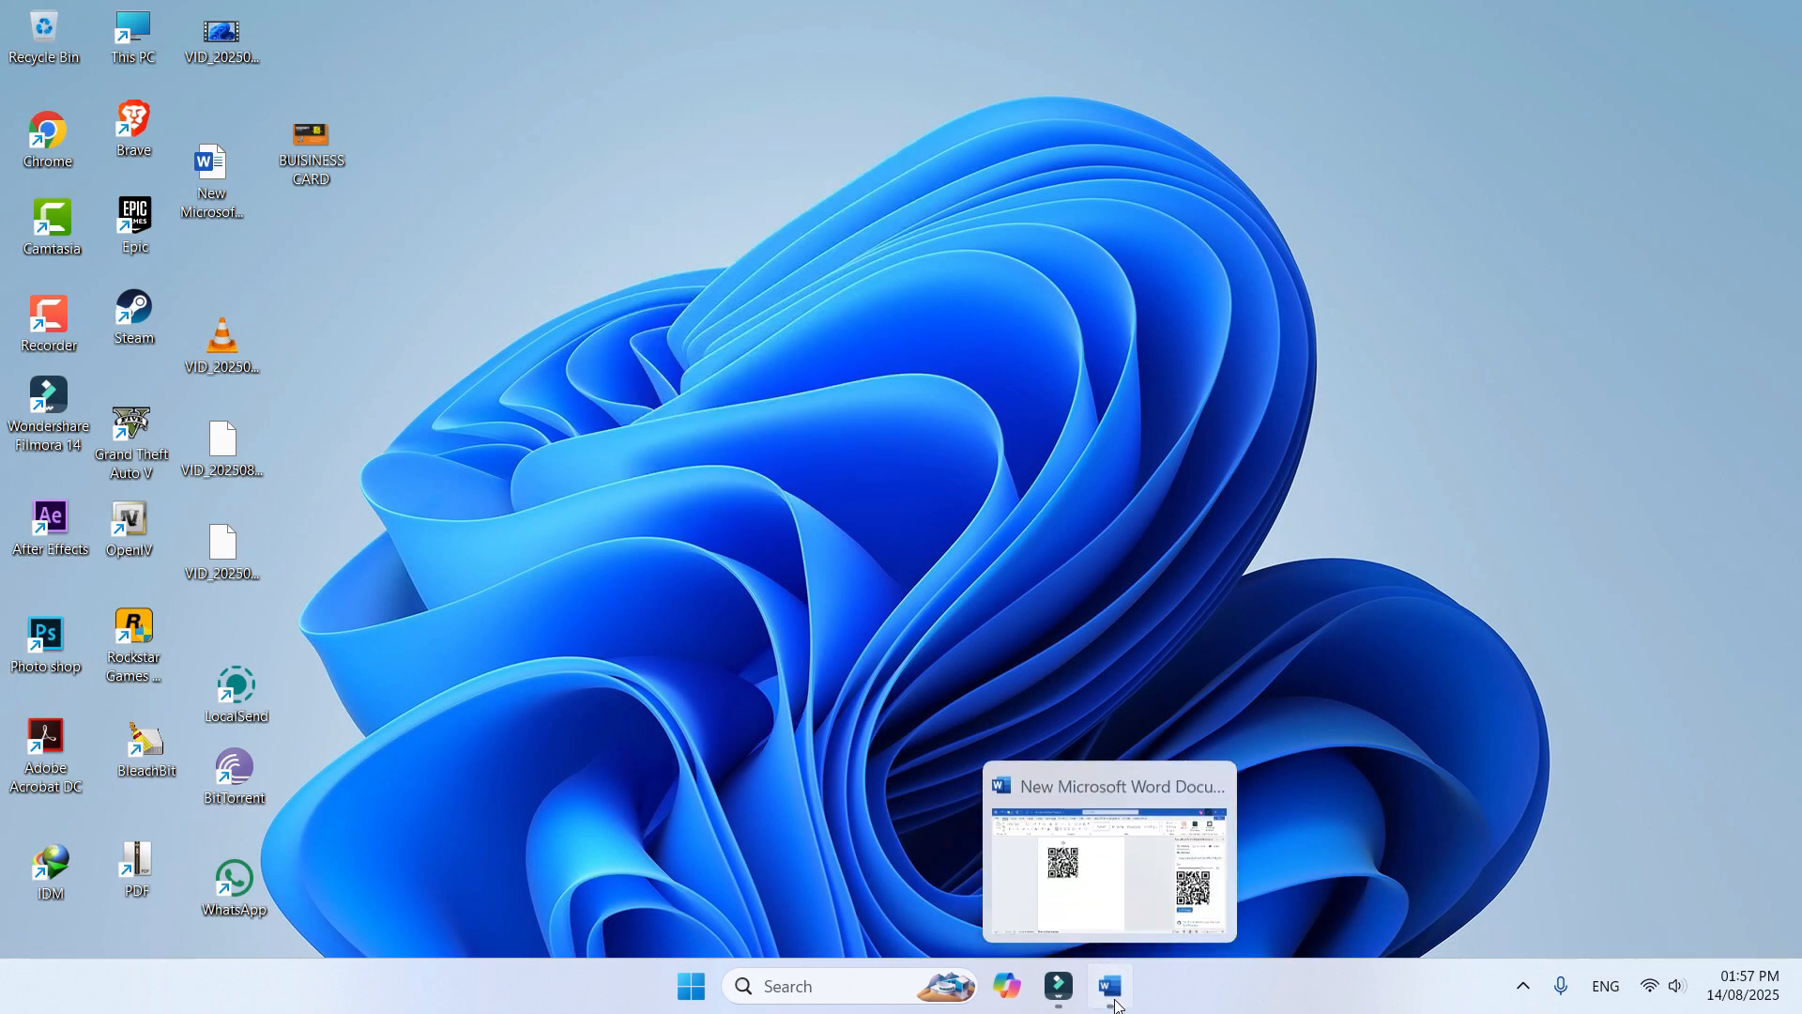
# Close the Word document and open the exported BUISINESS CARD image from the desktop.
pyautogui.click(1110, 985)
pyautogui.click(1783, 11)
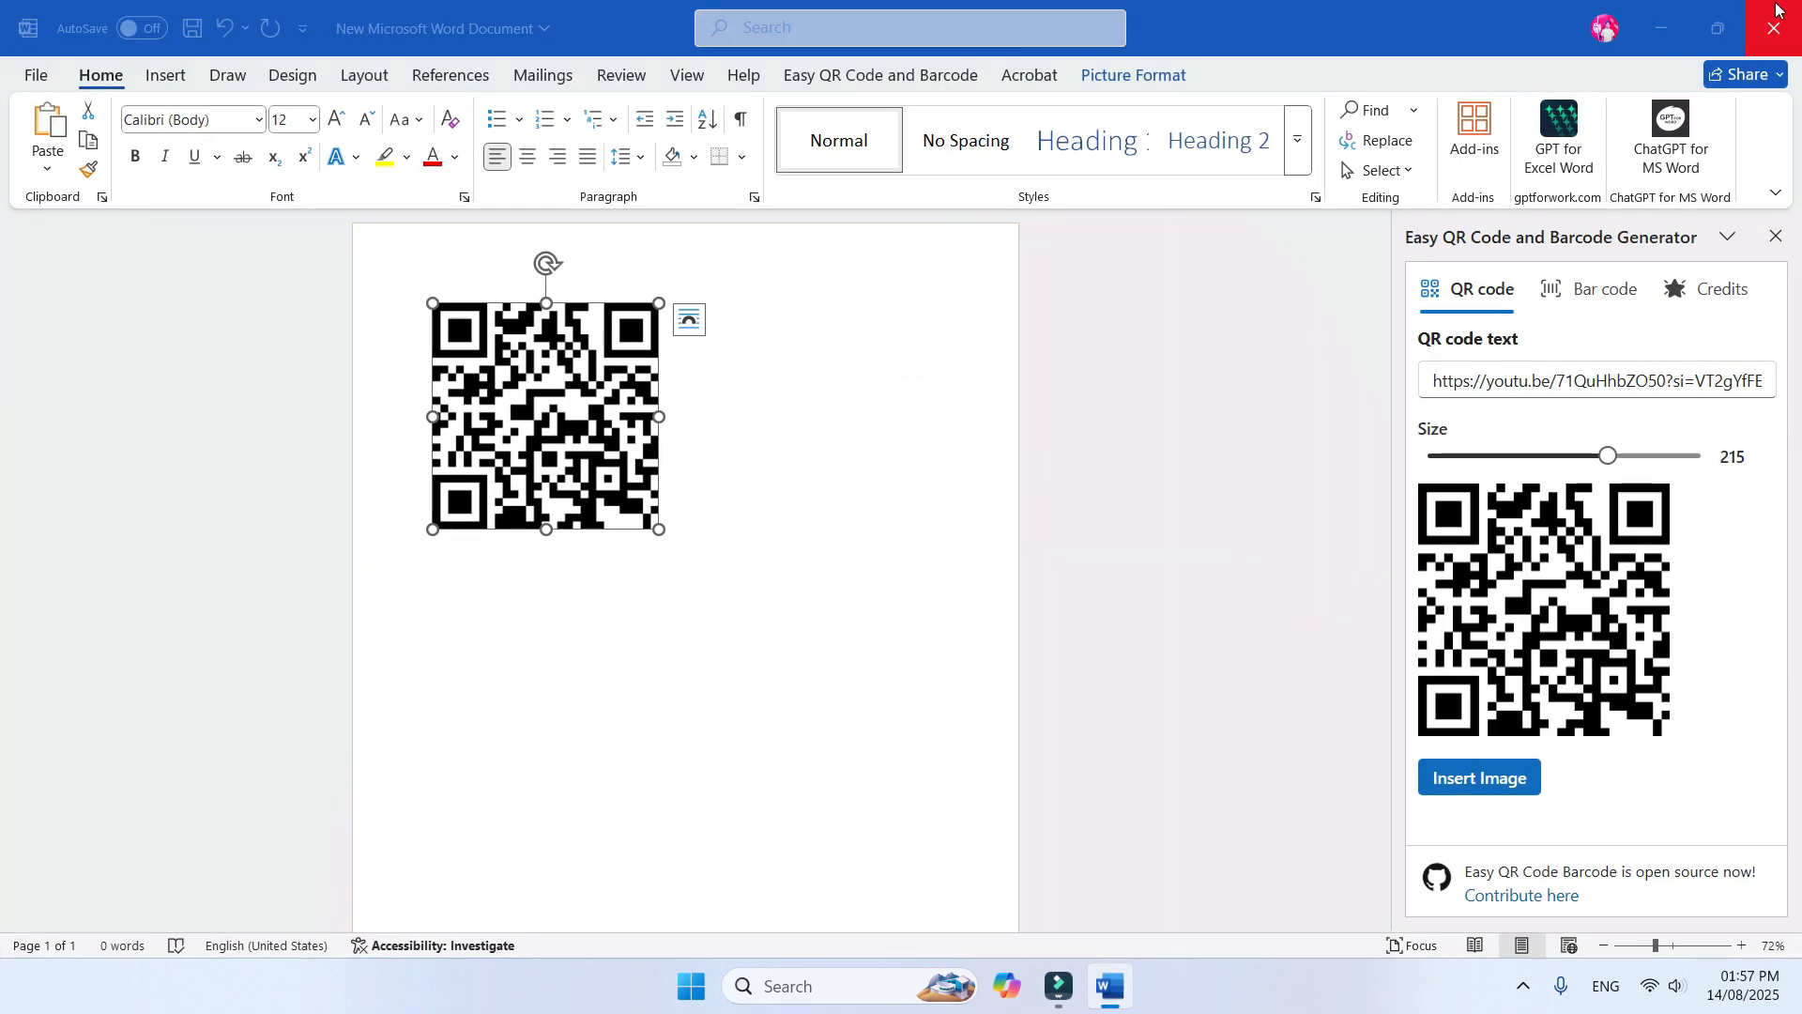
pyautogui.click(985, 663)
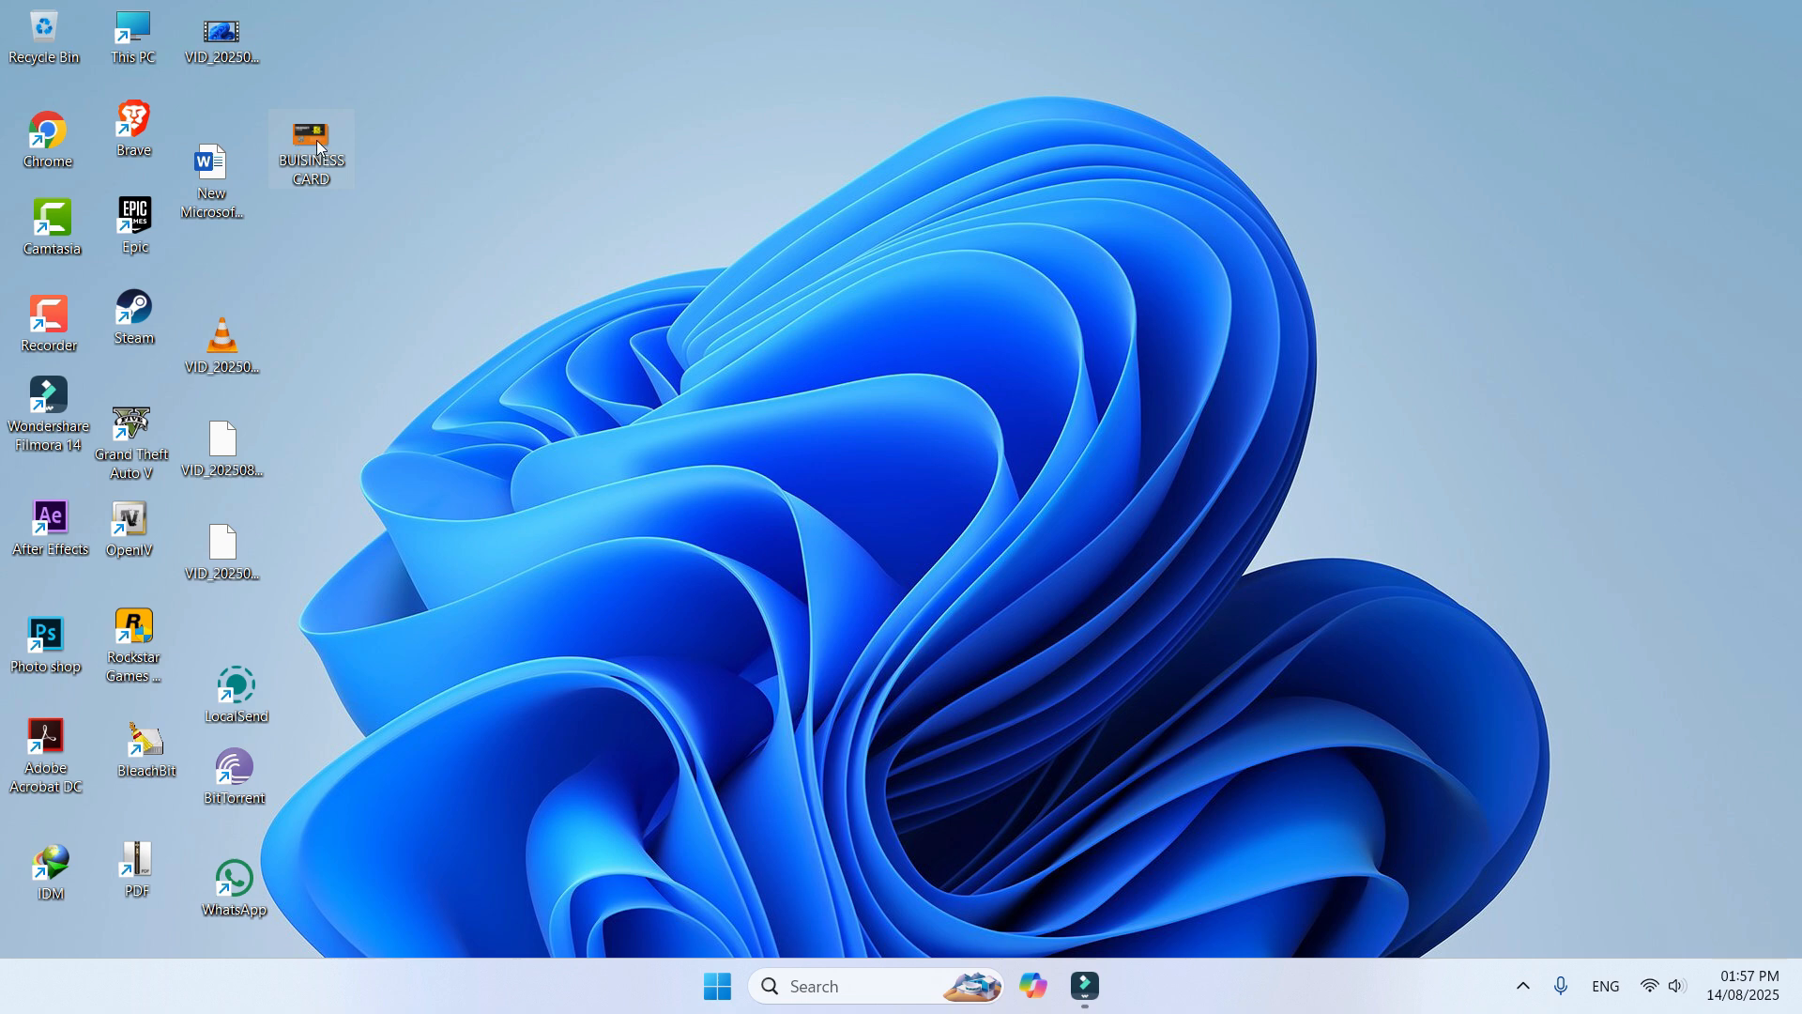
pyautogui.doubleClick(317, 140)
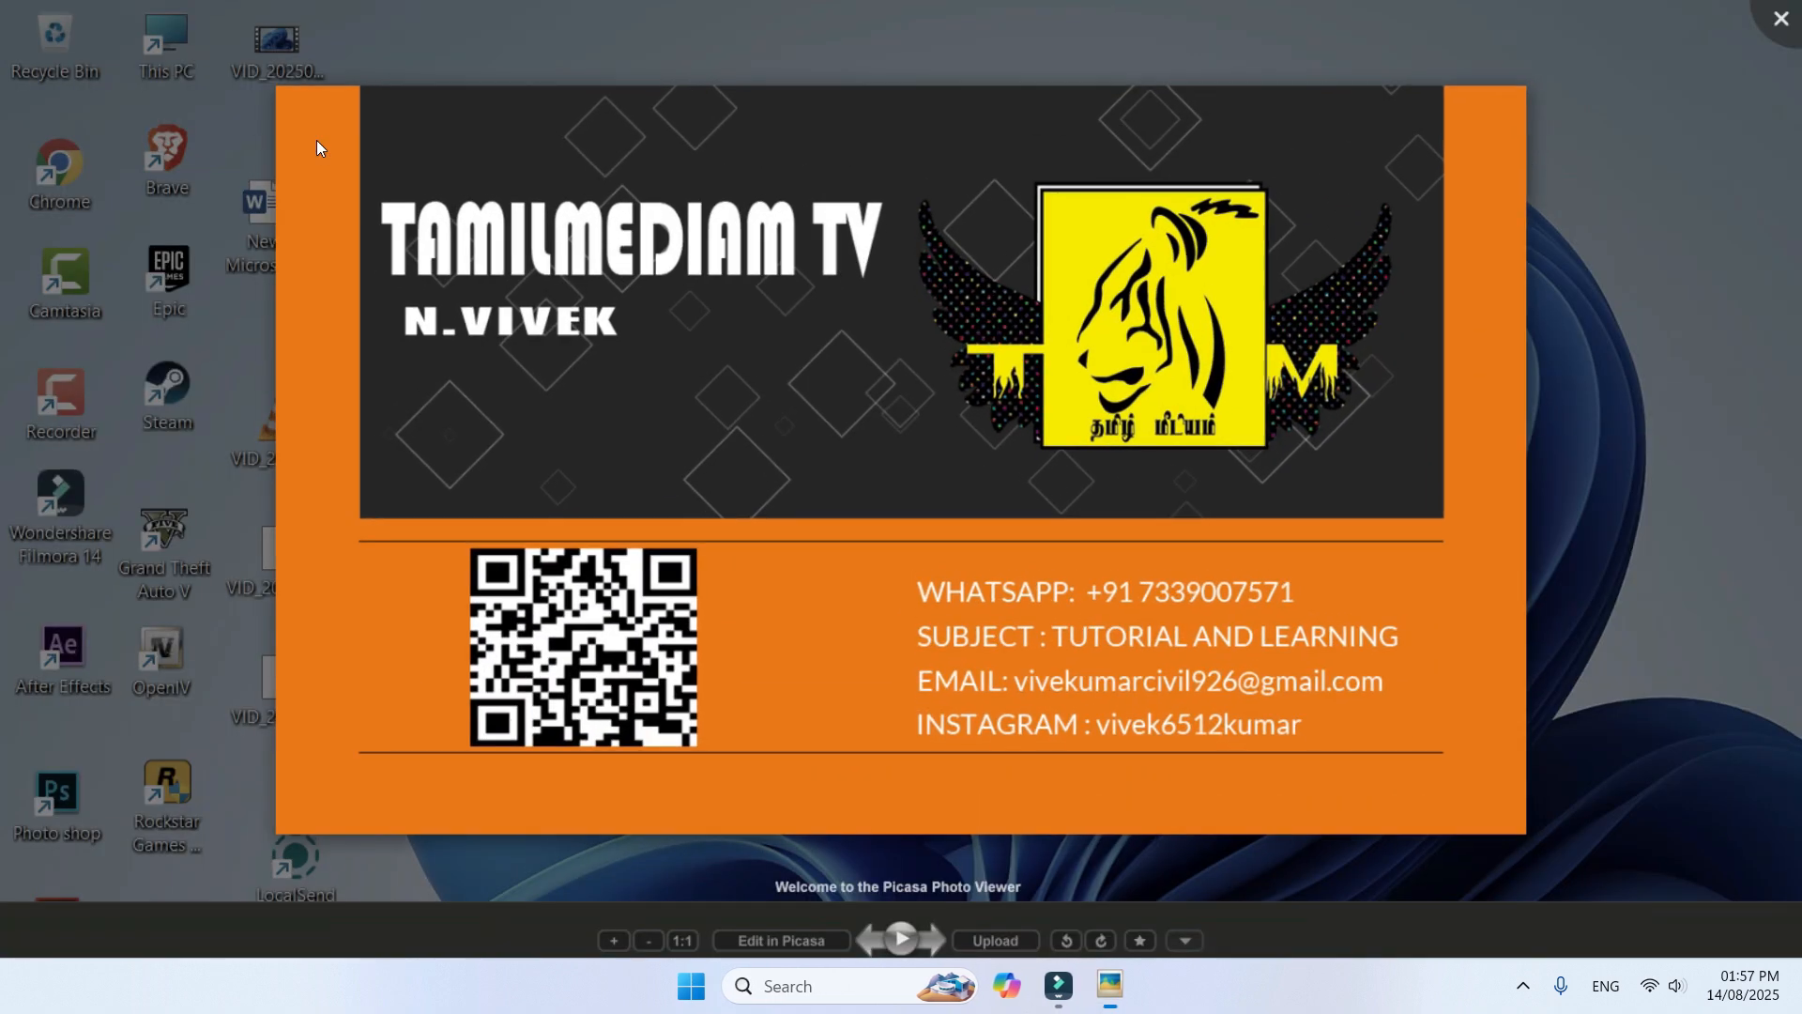